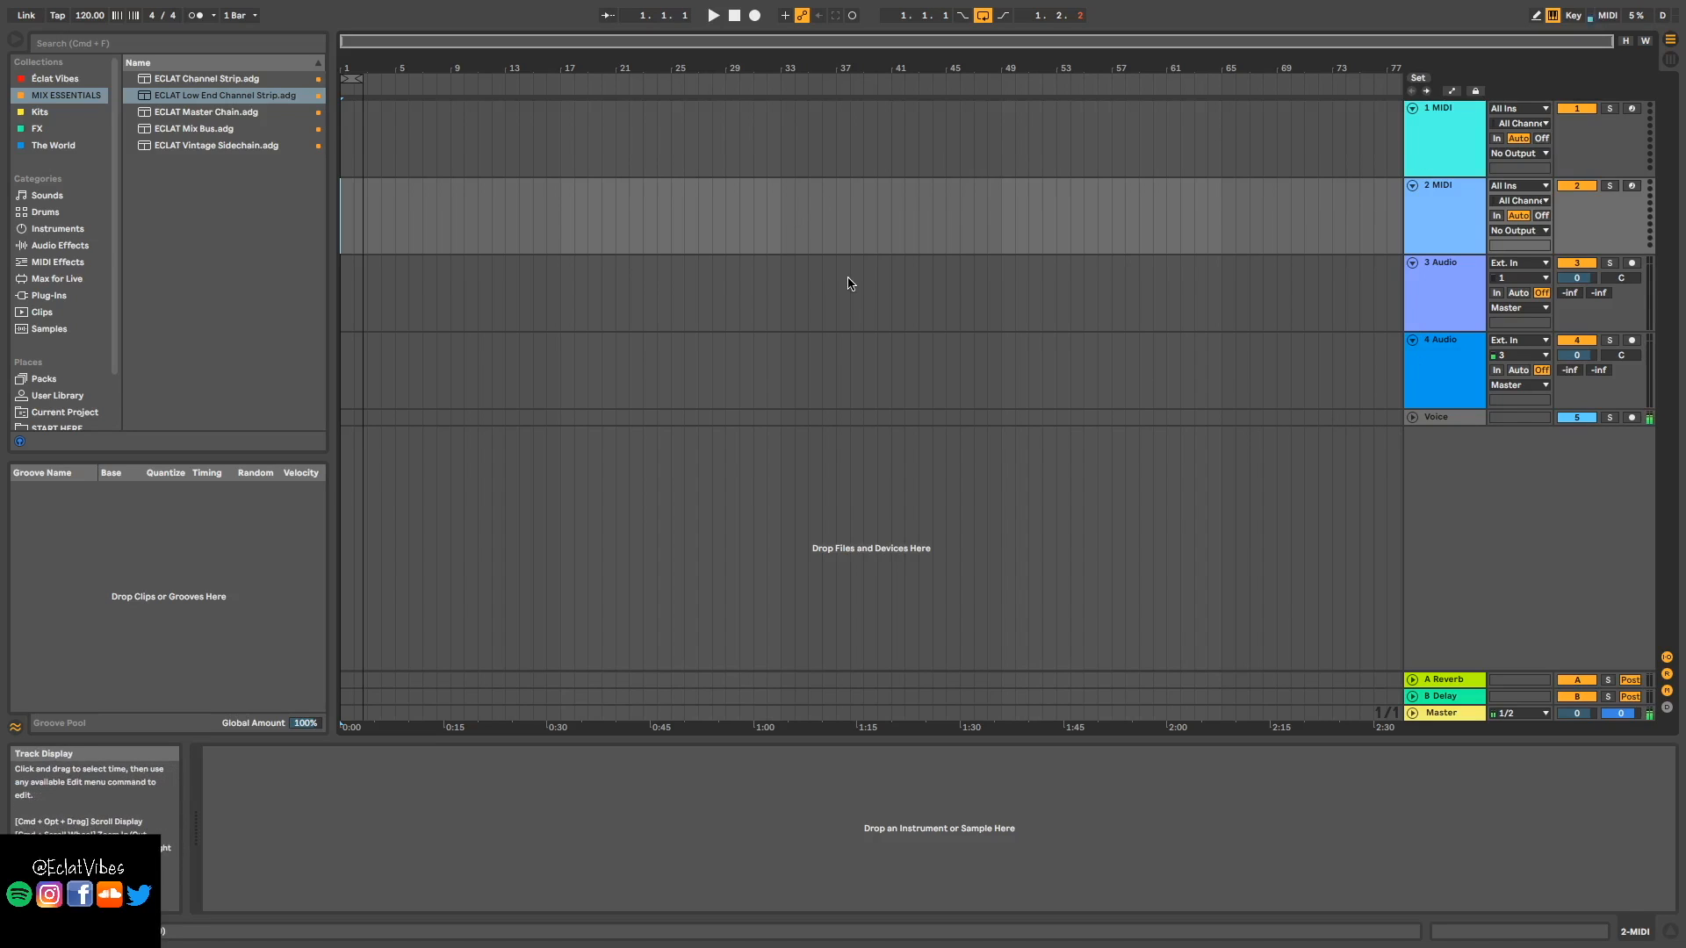
- Move the two audio tracks above the two MIDI tracks
{"action": "key", "text": "super+f"}
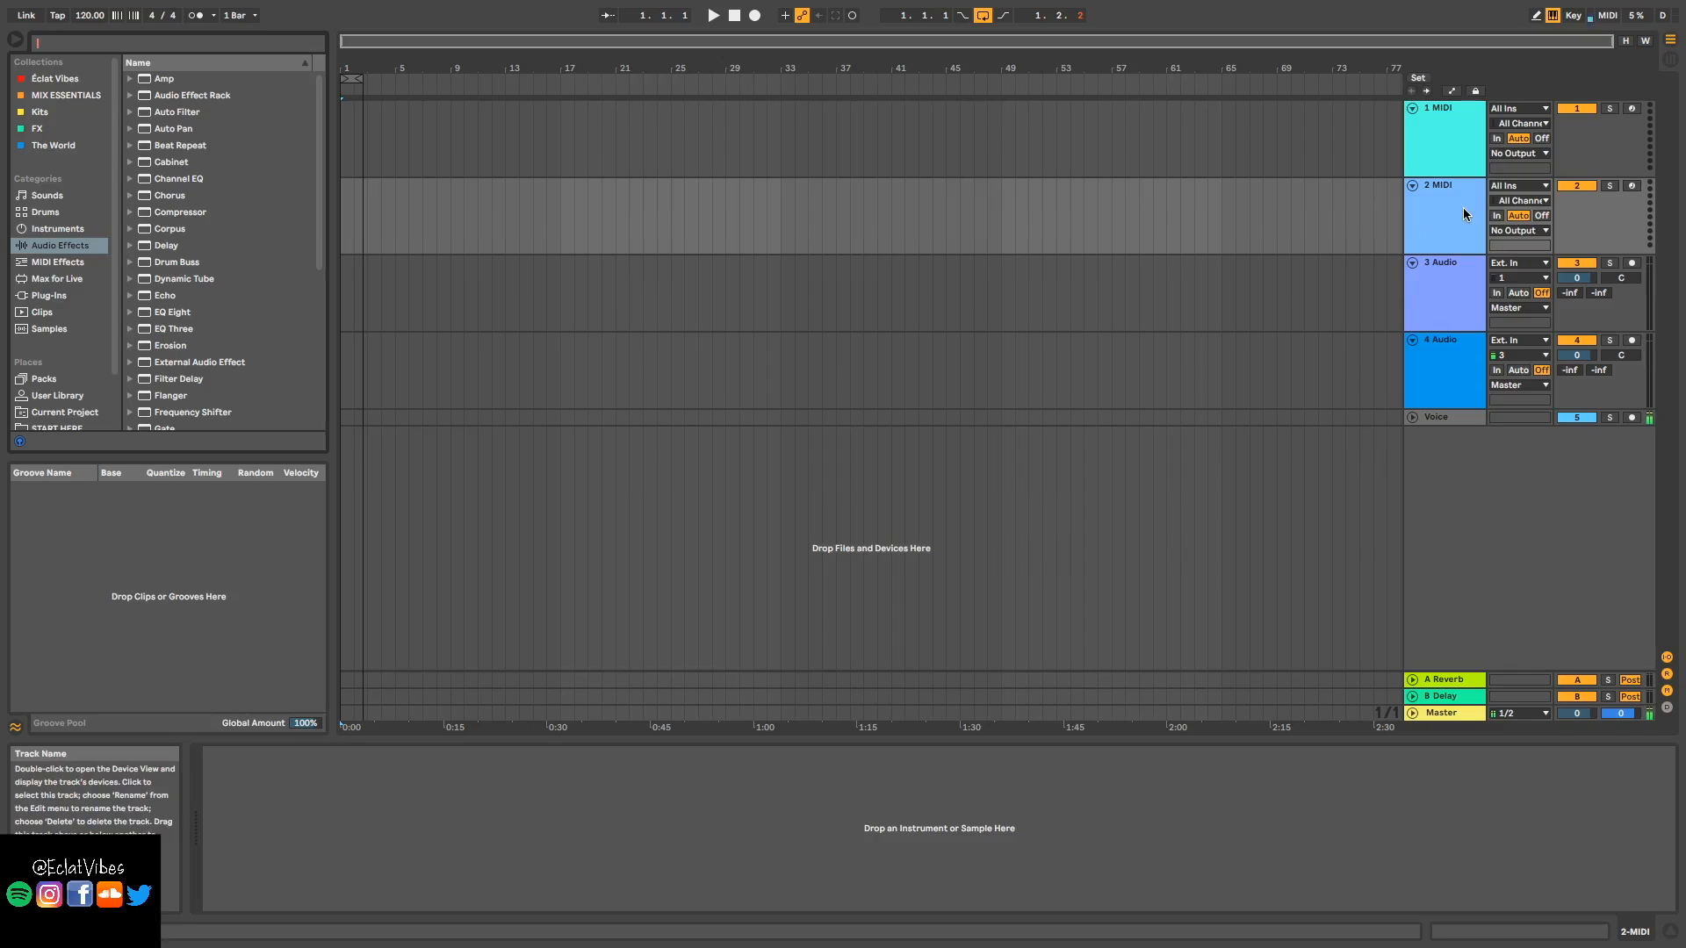
{"action": "left_click", "coordinate": [1446, 280]}
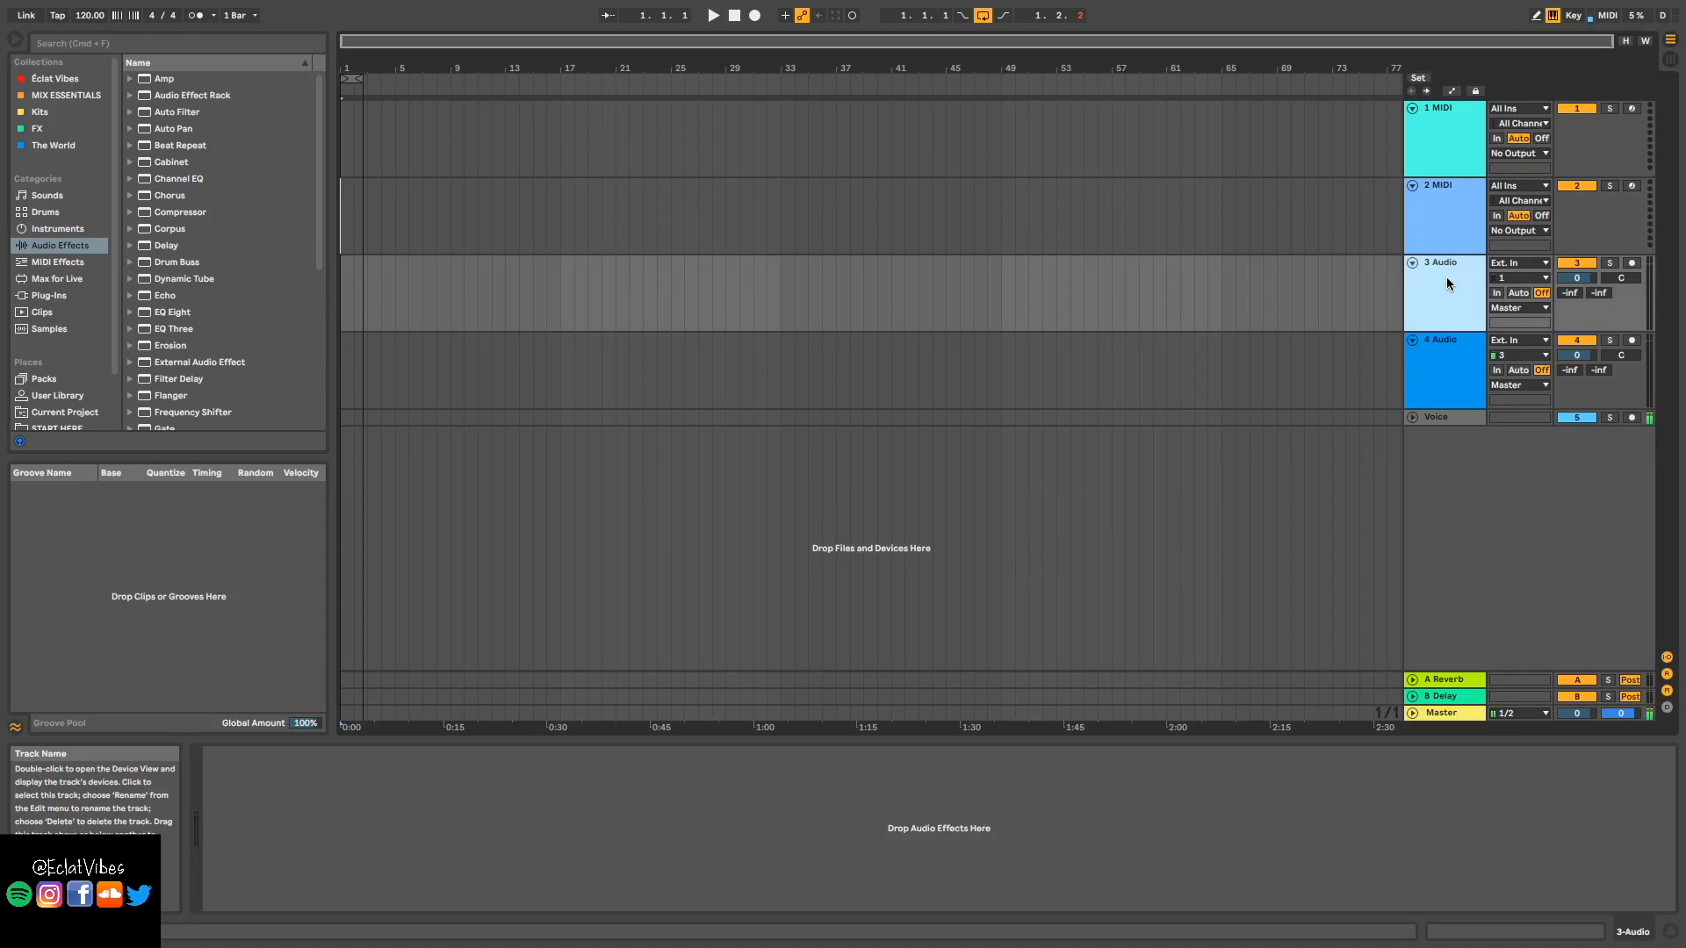
{"action": "left_click_drag", "start_coordinate": [1446, 282], "coordinate": [1440, 162]}
{"action": "left_click", "coordinate": [1441, 158]}
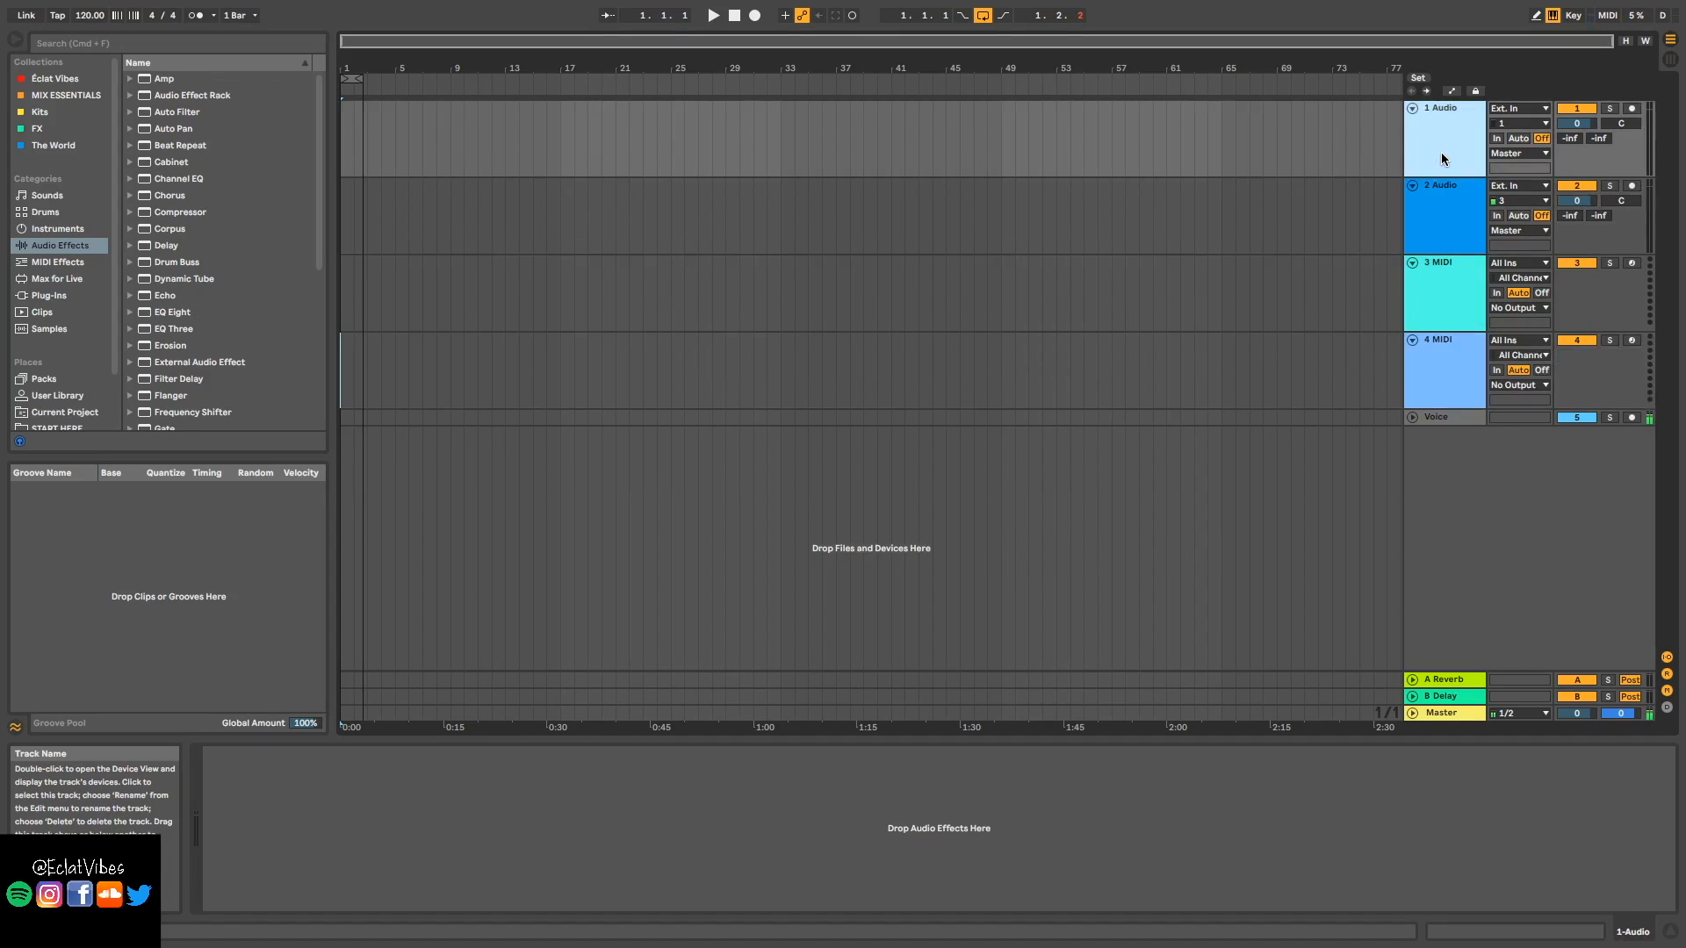
- Group the two audio tracks and name the group Drums
{"action": "left_click", "coordinate": [1445, 219]}
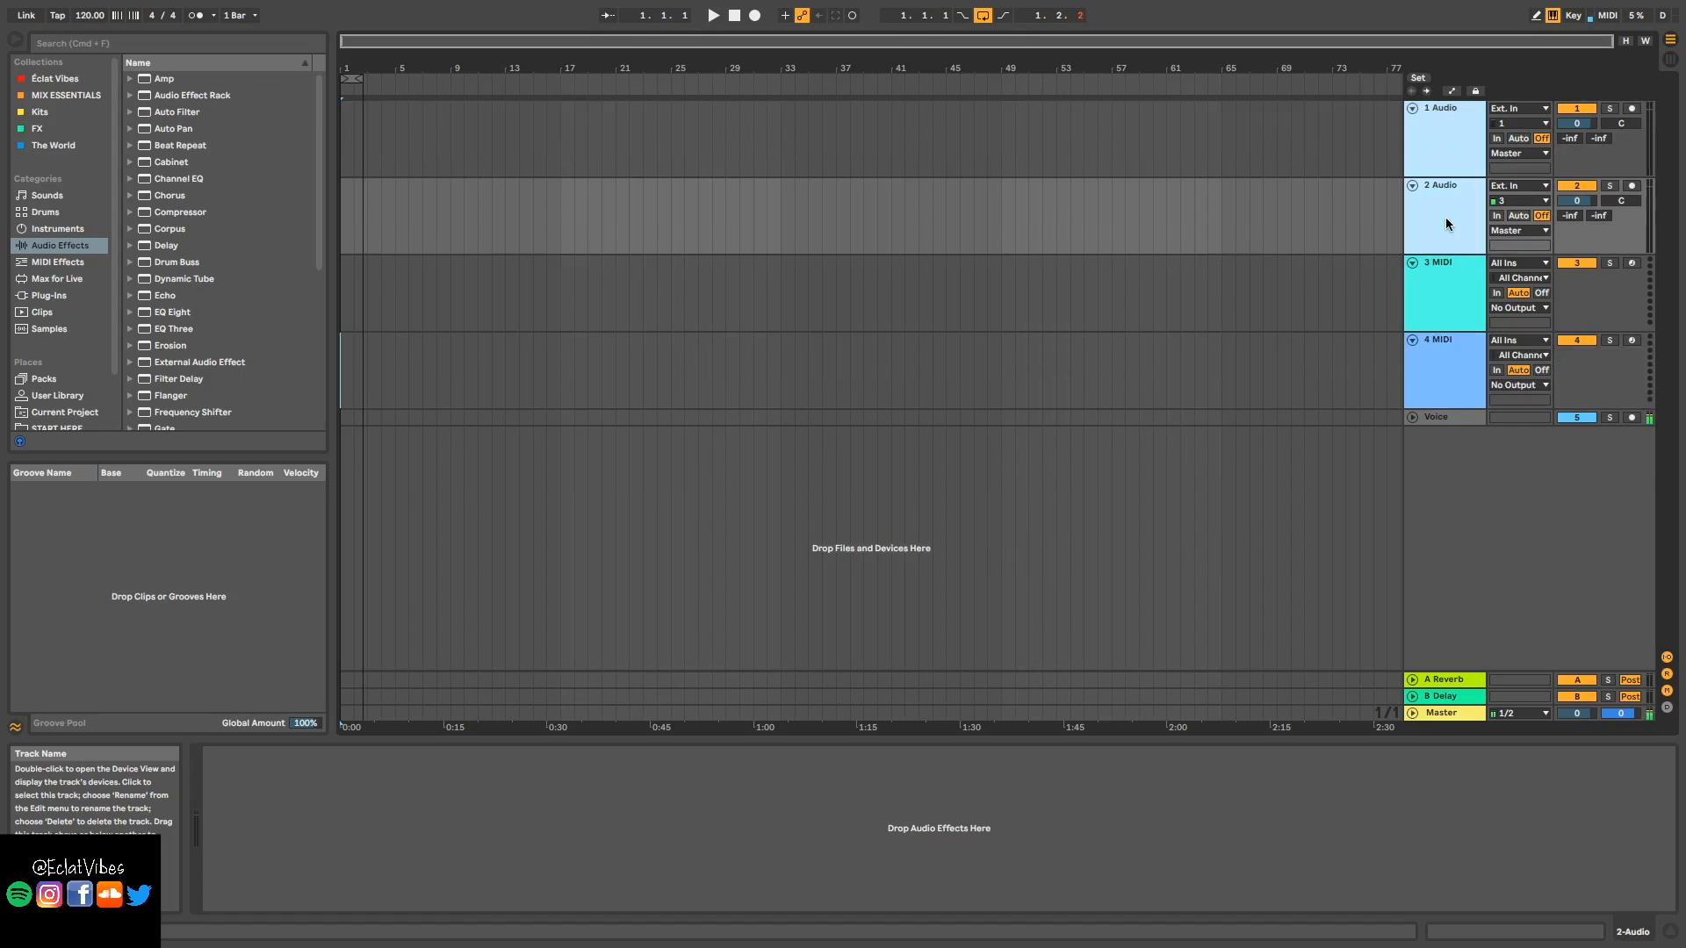
{"action": "key", "text": "super+g"}
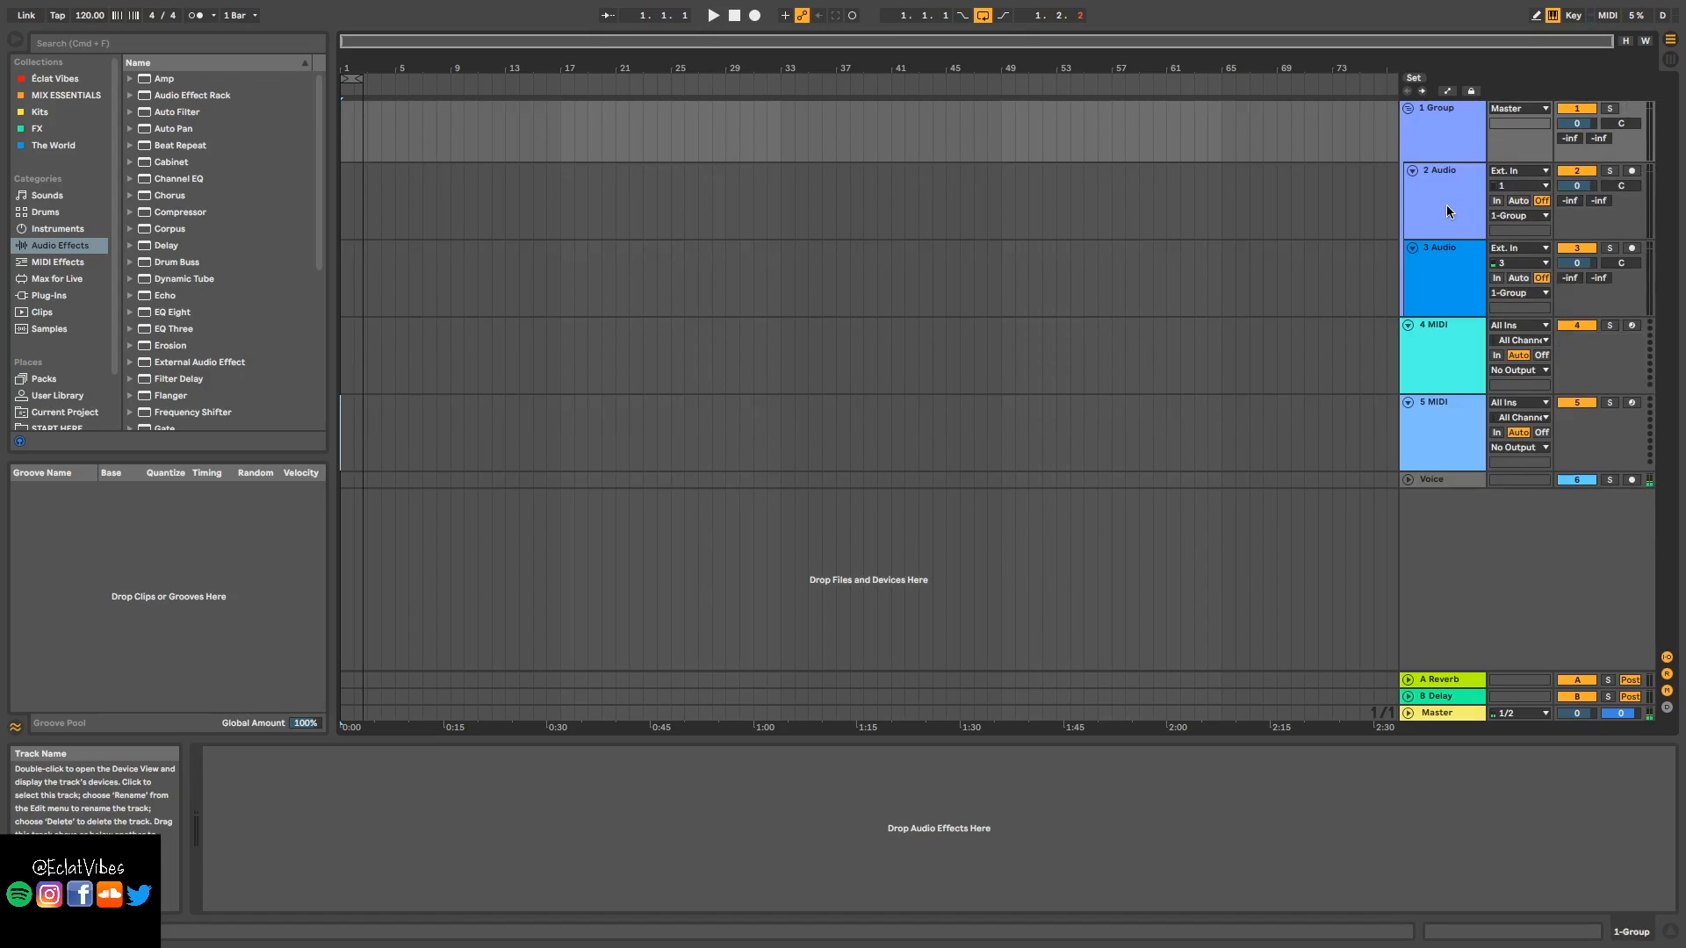
{"action": "left_click", "coordinate": [1445, 133]}
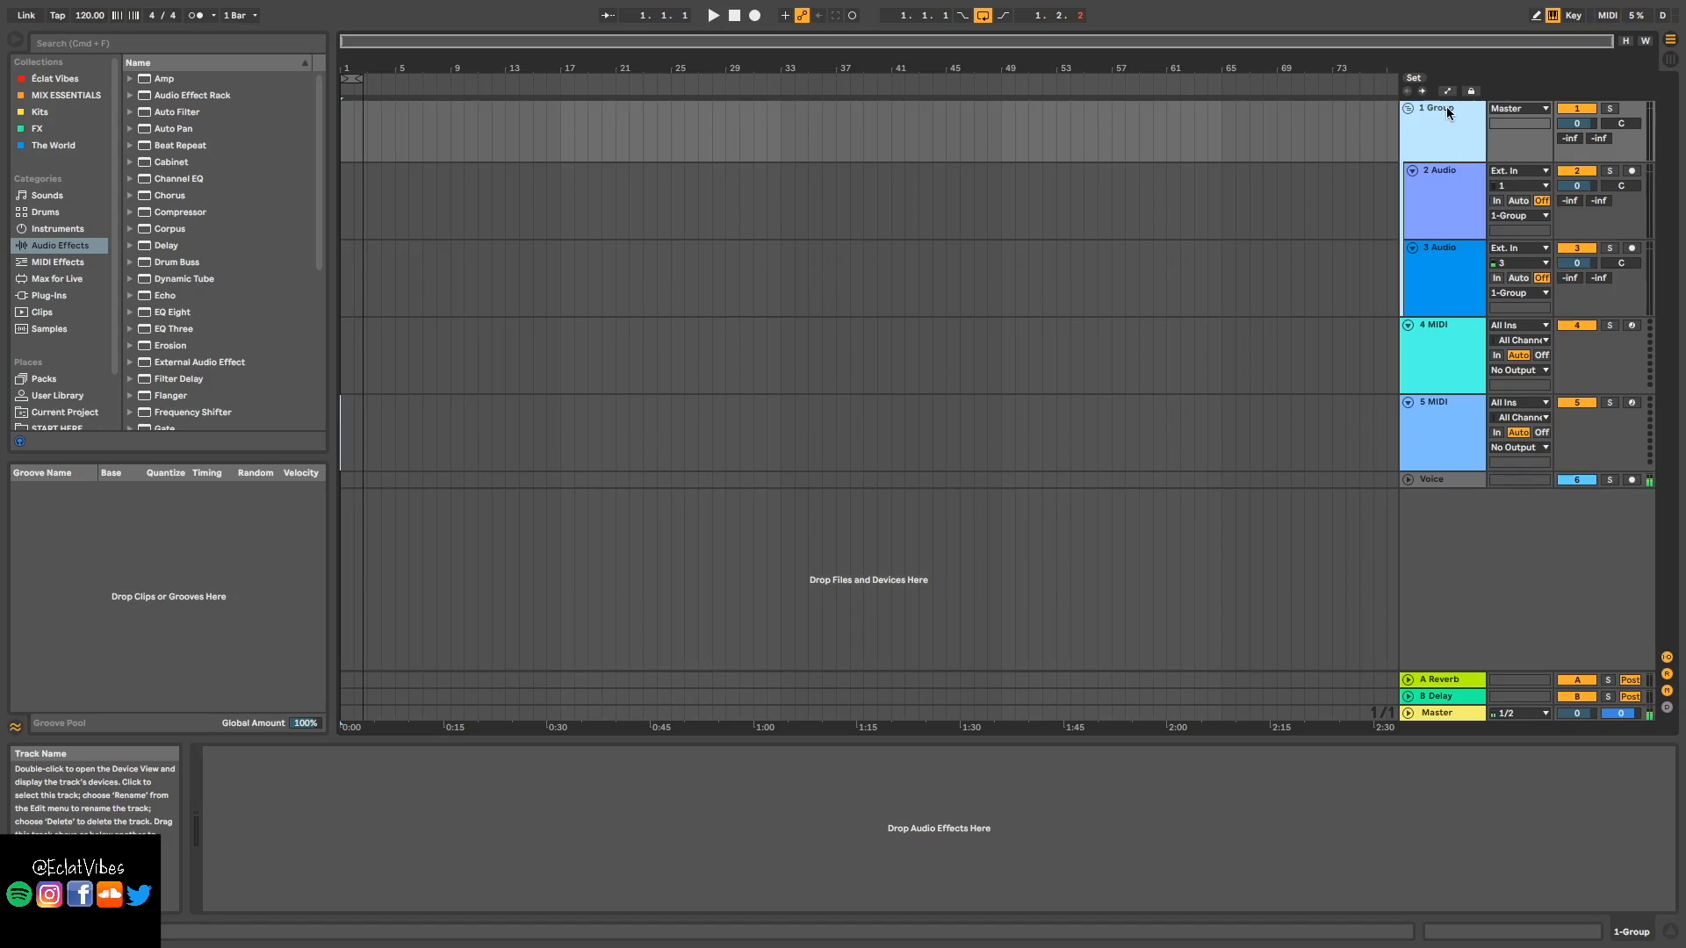
{"action": "key", "text": "super+r"}
{"action": "type", "text": "Drums"}
{"action": "key", "text": "Return"}
- Rename the first audio track in the Drums group Kick and the second one Snare
{"action": "left_click", "coordinate": [1462, 197]}
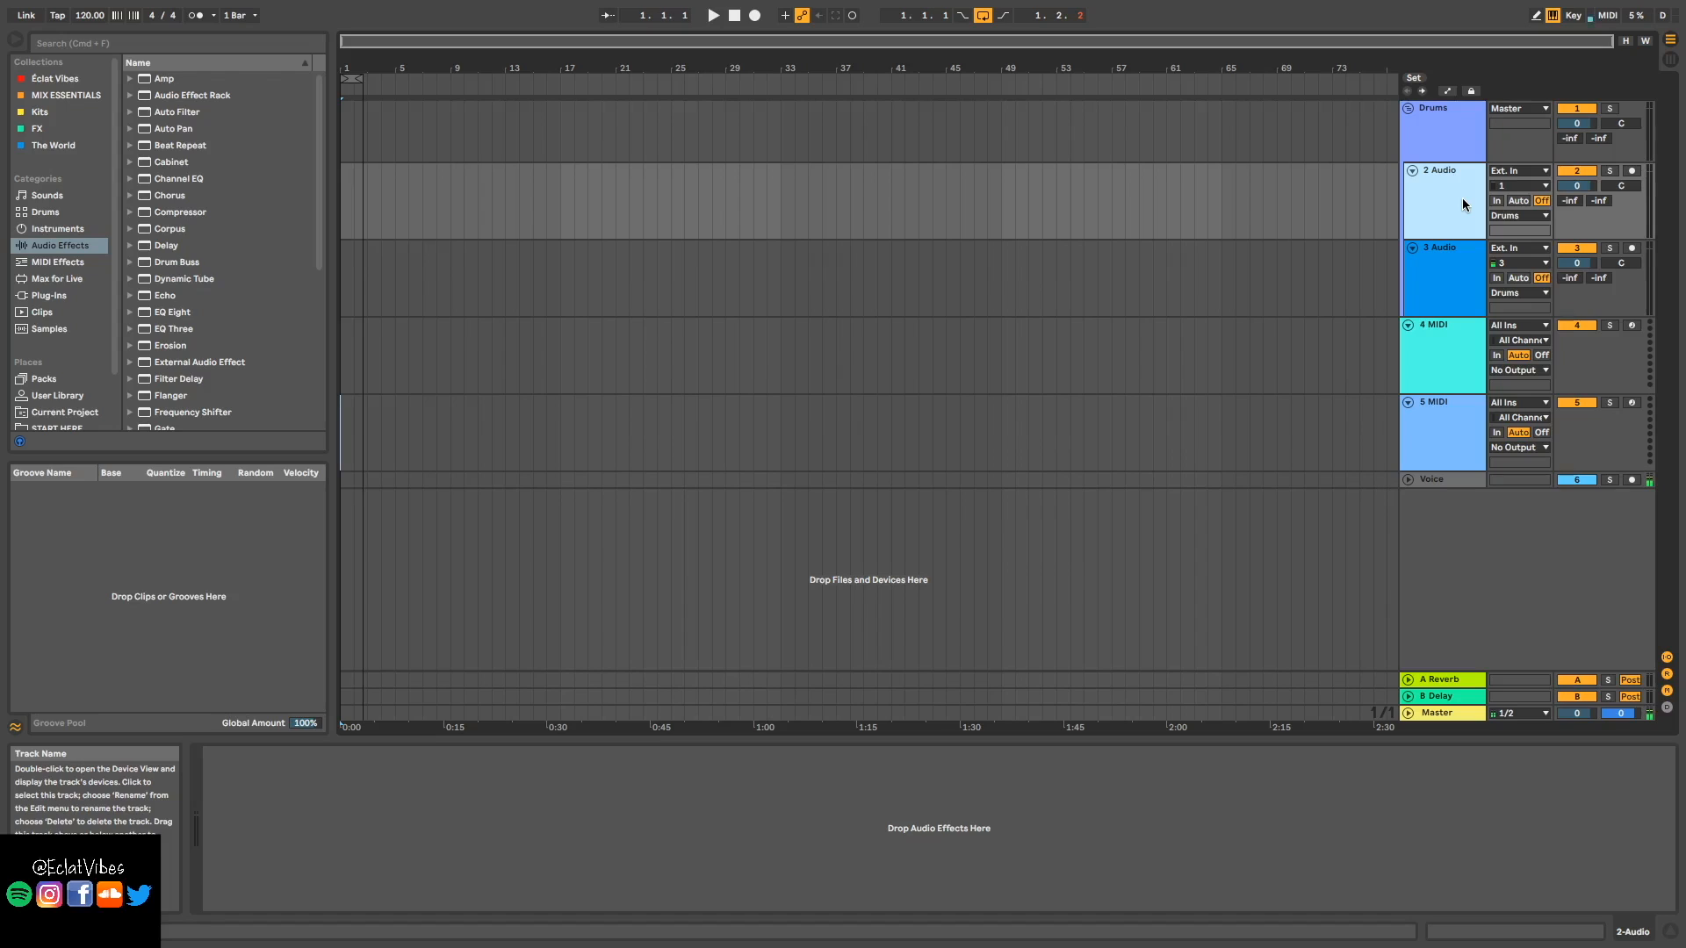
{"action": "type", "text": "Kick"}
{"action": "left_click", "coordinate": [1447, 250]}
{"action": "key", "text": "super+r"}
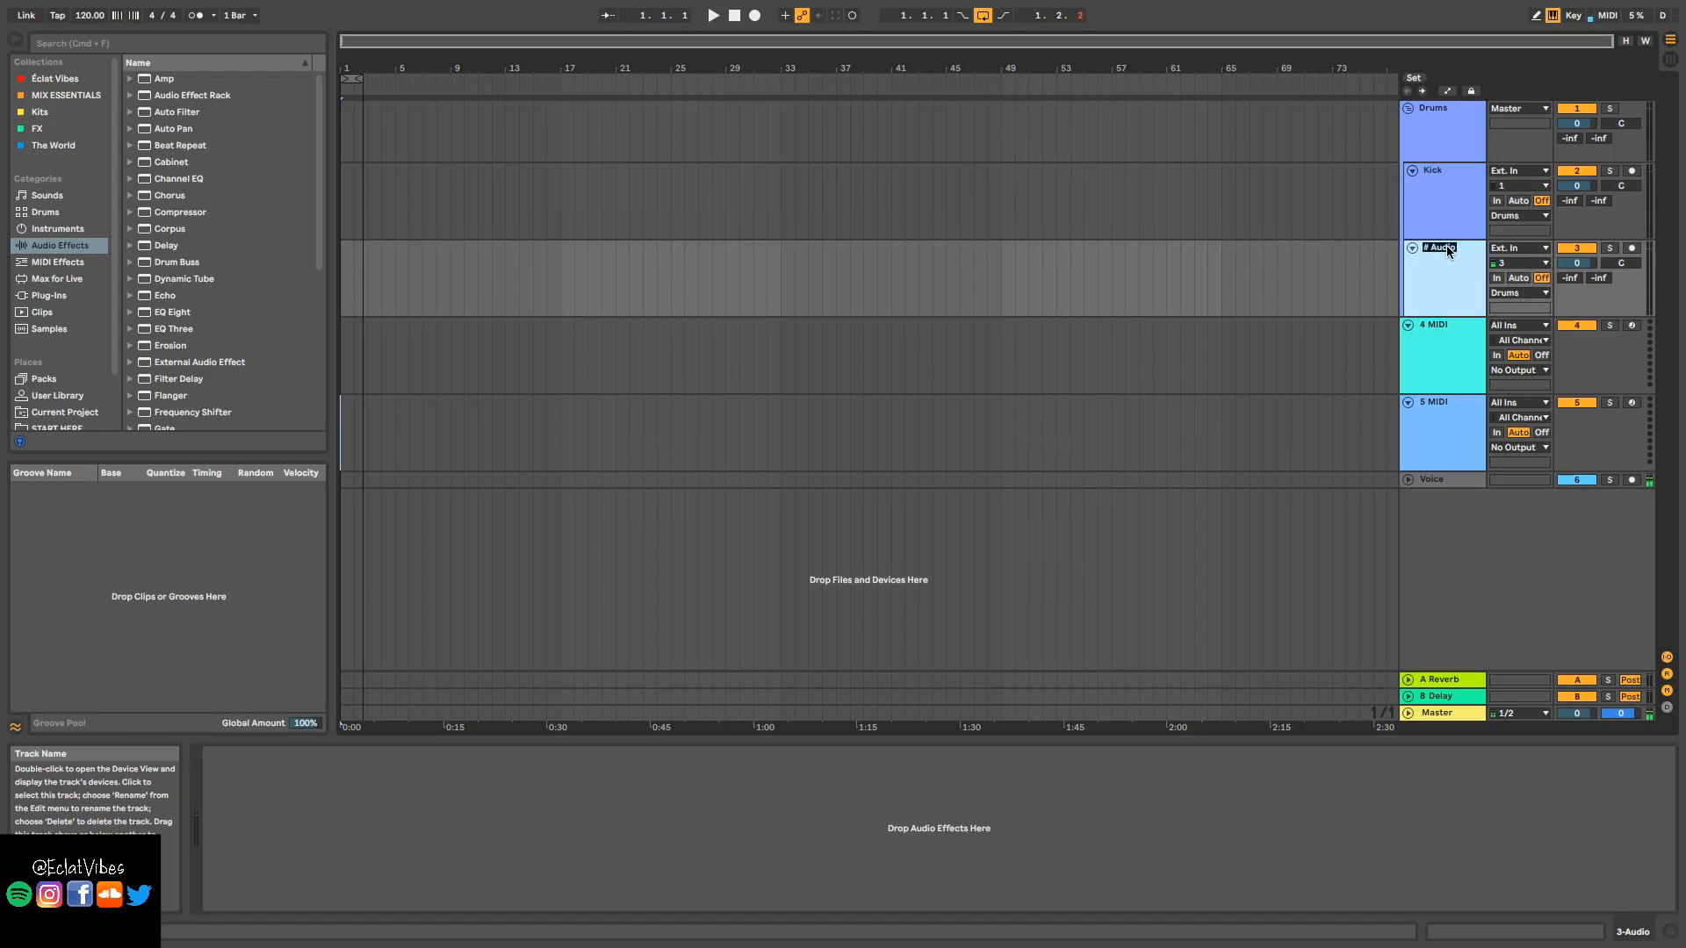
{"action": "type", "text": "Snare"}
{"action": "key", "text": "Return"}
- Add an audio track named HH below Snare in the Drums group, and reduce the height of the Kick and Snare tracks
{"action": "key", "text": "super+t"}
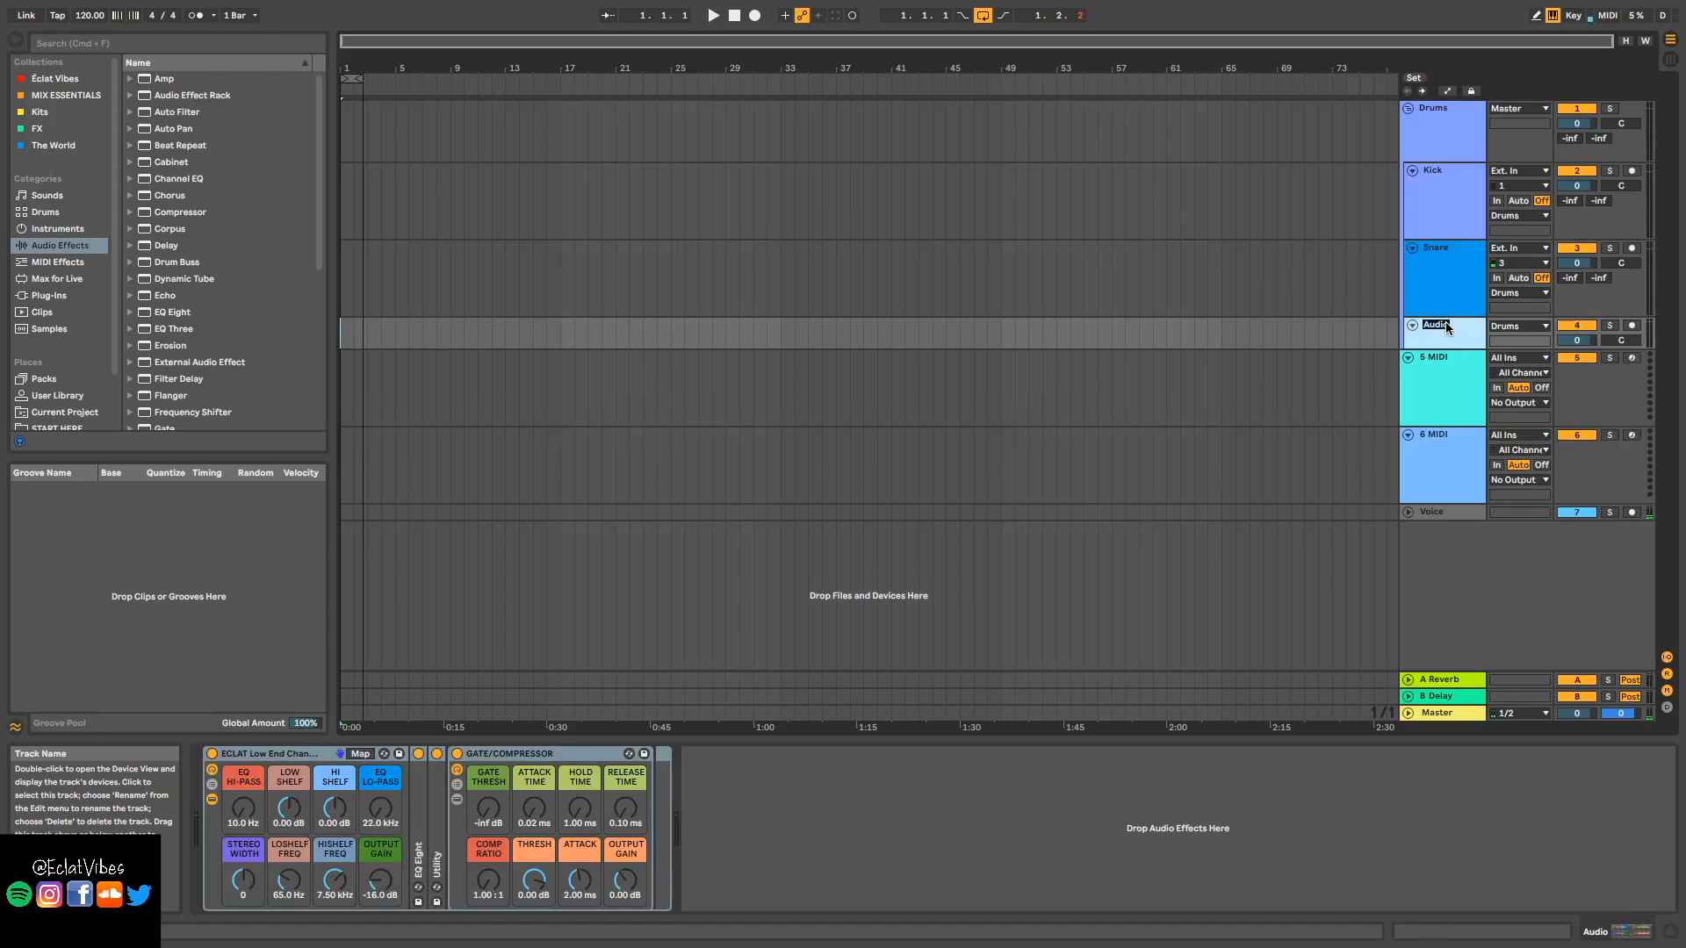
{"action": "key", "text": "Return"}
{"action": "left_click", "coordinate": [1461, 221]}
{"action": "left_click_drag", "start_coordinate": [1456, 316], "coordinate": [1458, 209]}
{"action": "left_click", "coordinate": [1456, 305]}
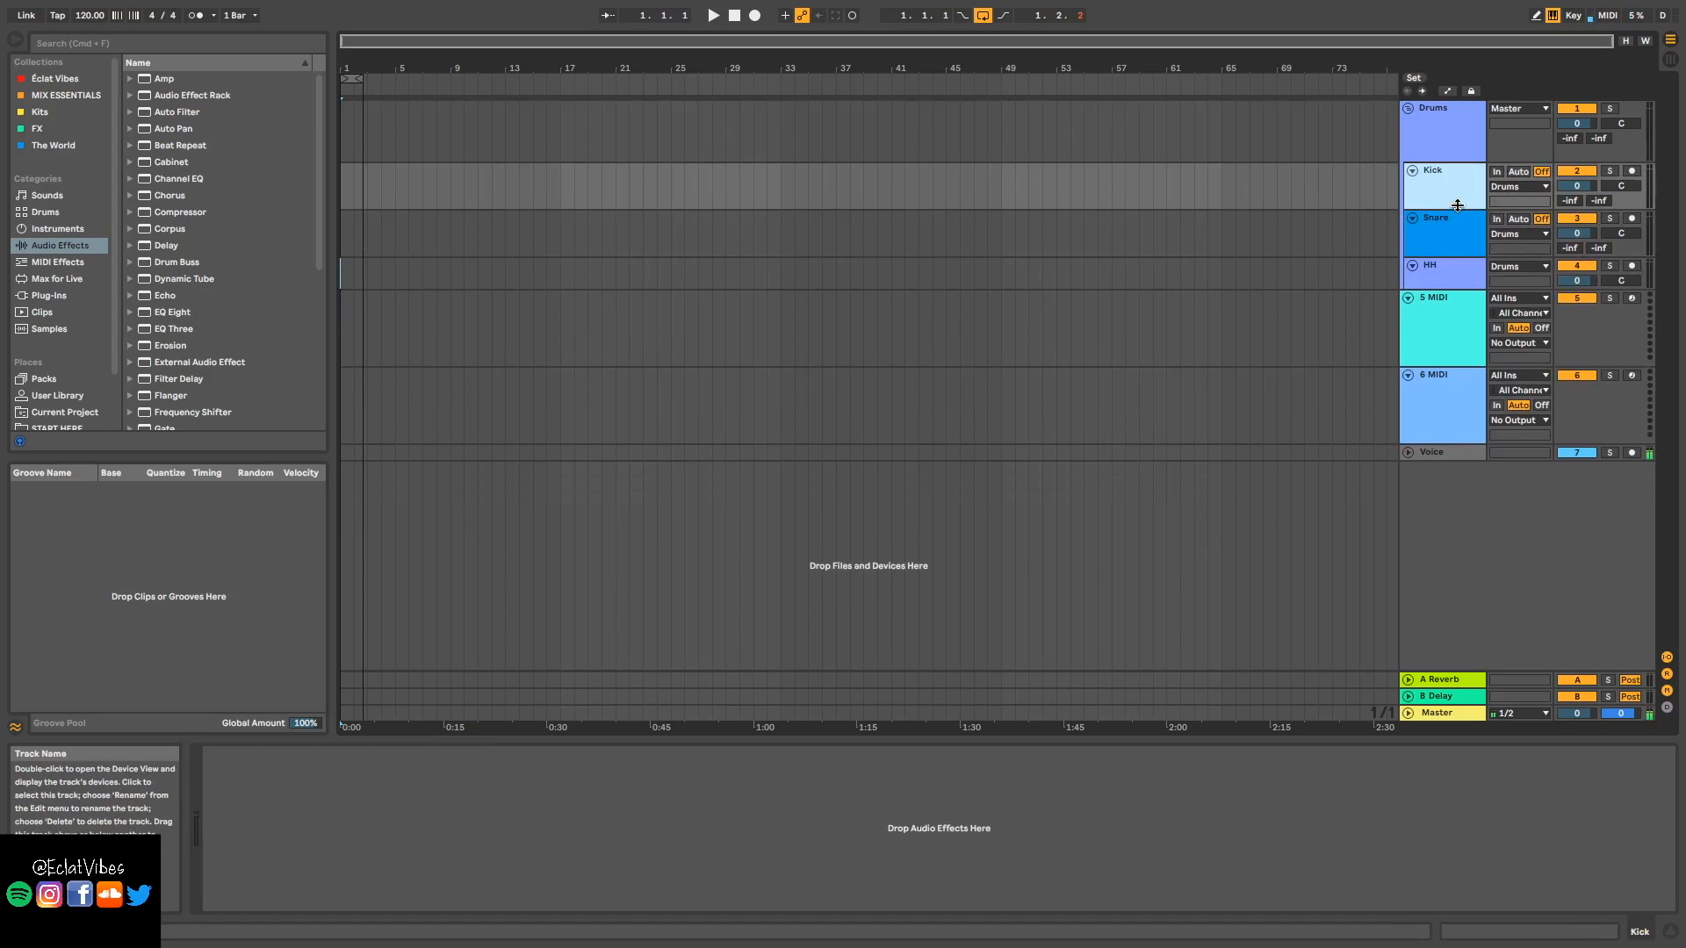
- Put the first MIDI track in its own group and name the group Bass
{"action": "left_click", "coordinate": [1328, 327]}
{"action": "left_click", "coordinate": [1460, 318]}
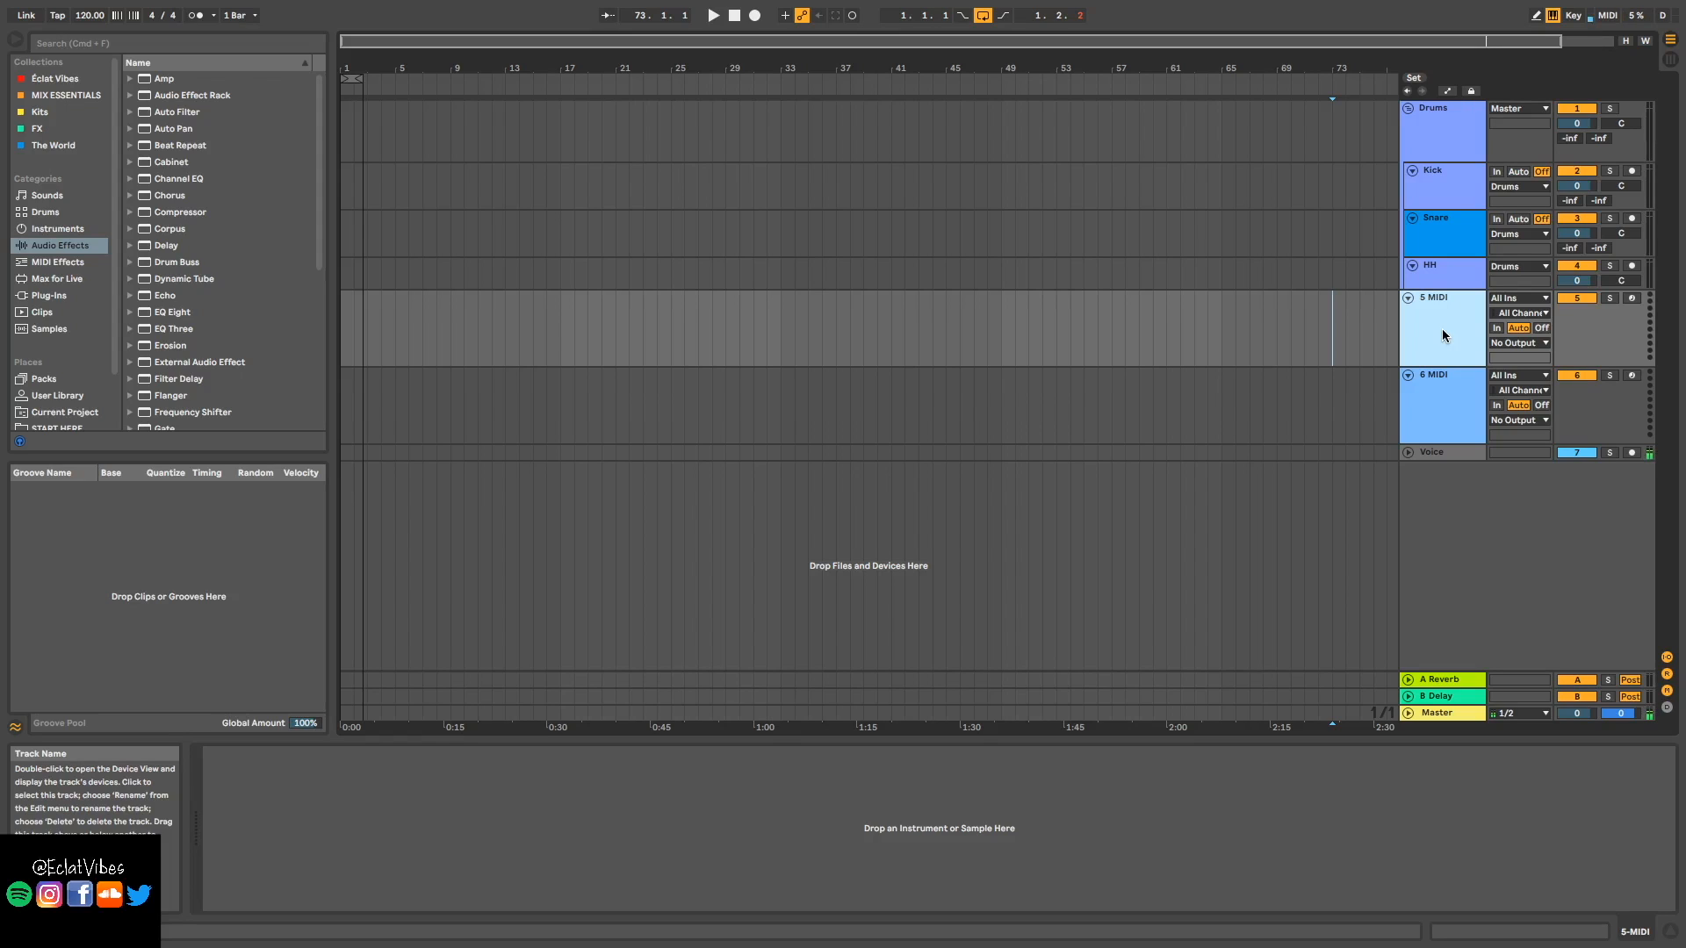
{"action": "key", "text": "super+g"}
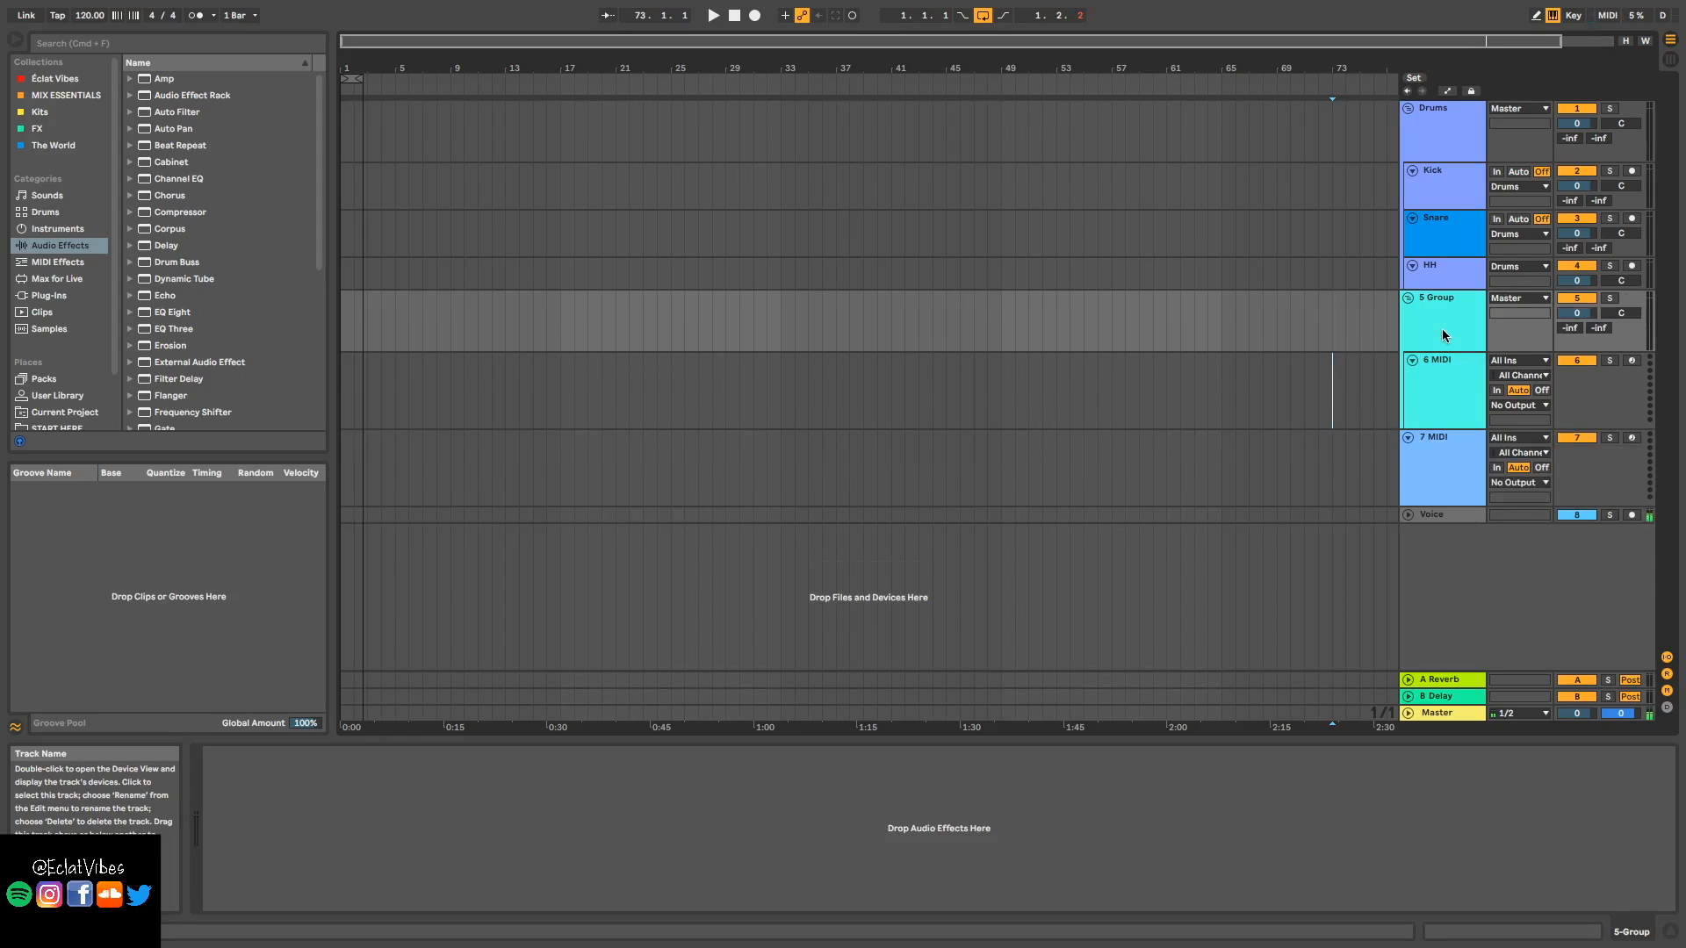
{"action": "key", "text": "super+r"}
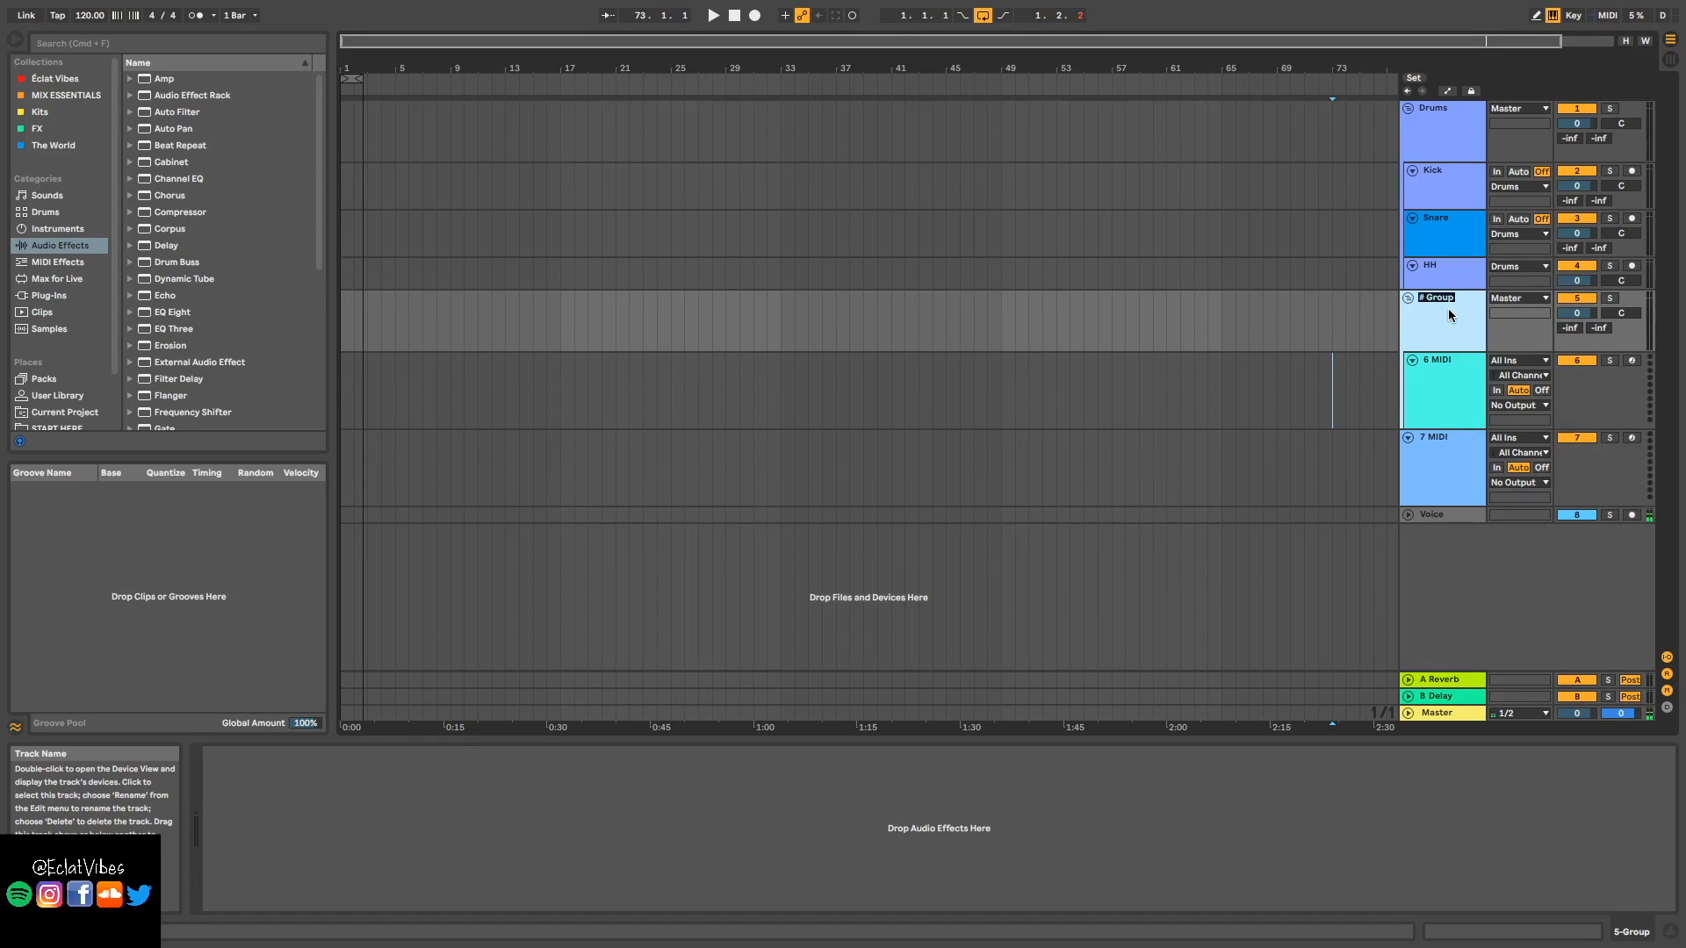
{"action": "type", "text": "Bass"}
- Rename the MIDI track inside the Bass group Bass
{"action": "left_click", "coordinate": [1446, 418]}
{"action": "key", "text": "super+r"}
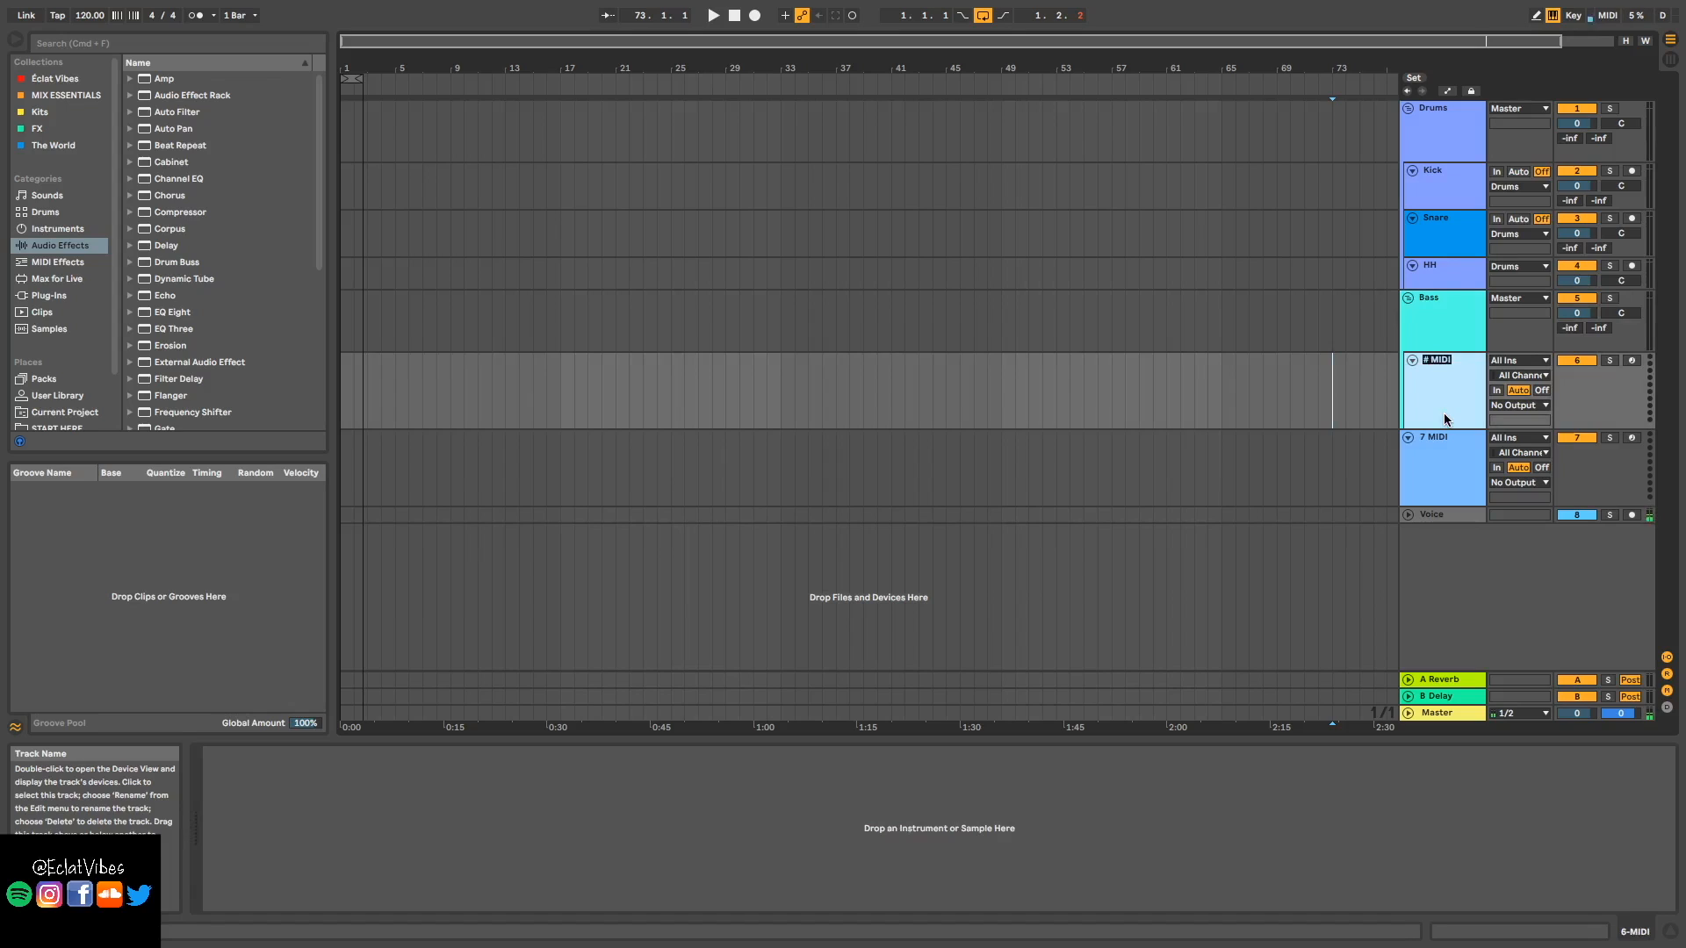
{"action": "type", "text": "Bass"}
{"action": "key", "text": "Return"}
- Duplicate the Bass track within its group and delete the remaining ungrouped MIDI track
{"action": "key", "text": "super+d"}
{"action": "left_click", "coordinate": [1435, 531]}
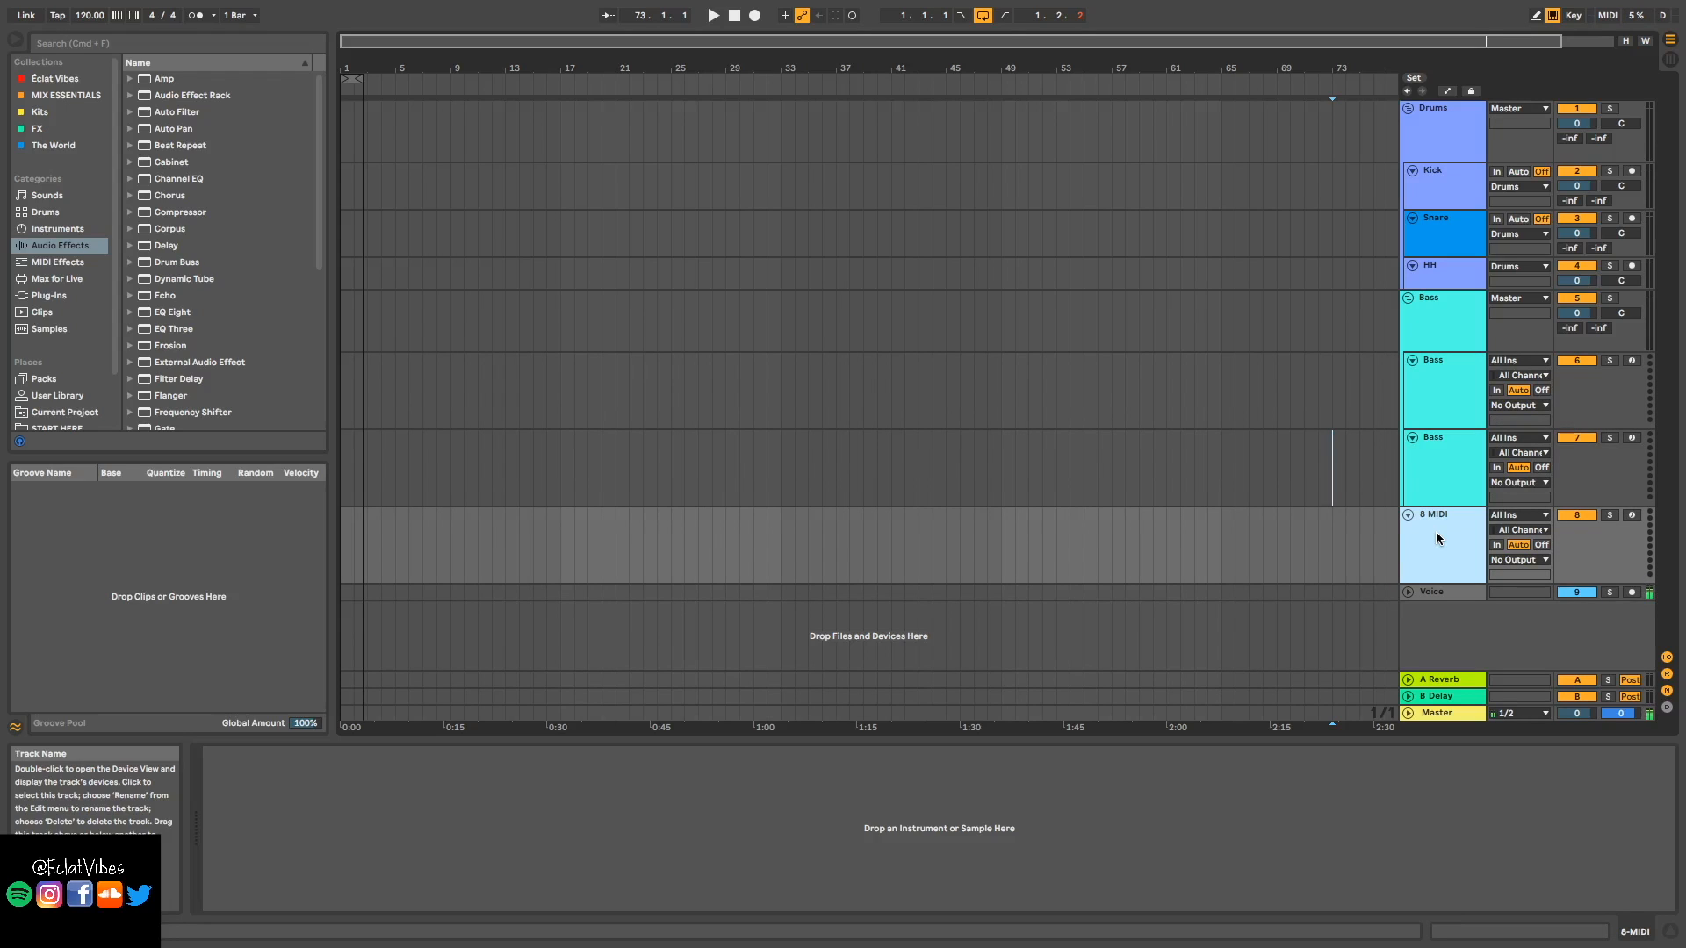
{"action": "key", "text": "Delete"}
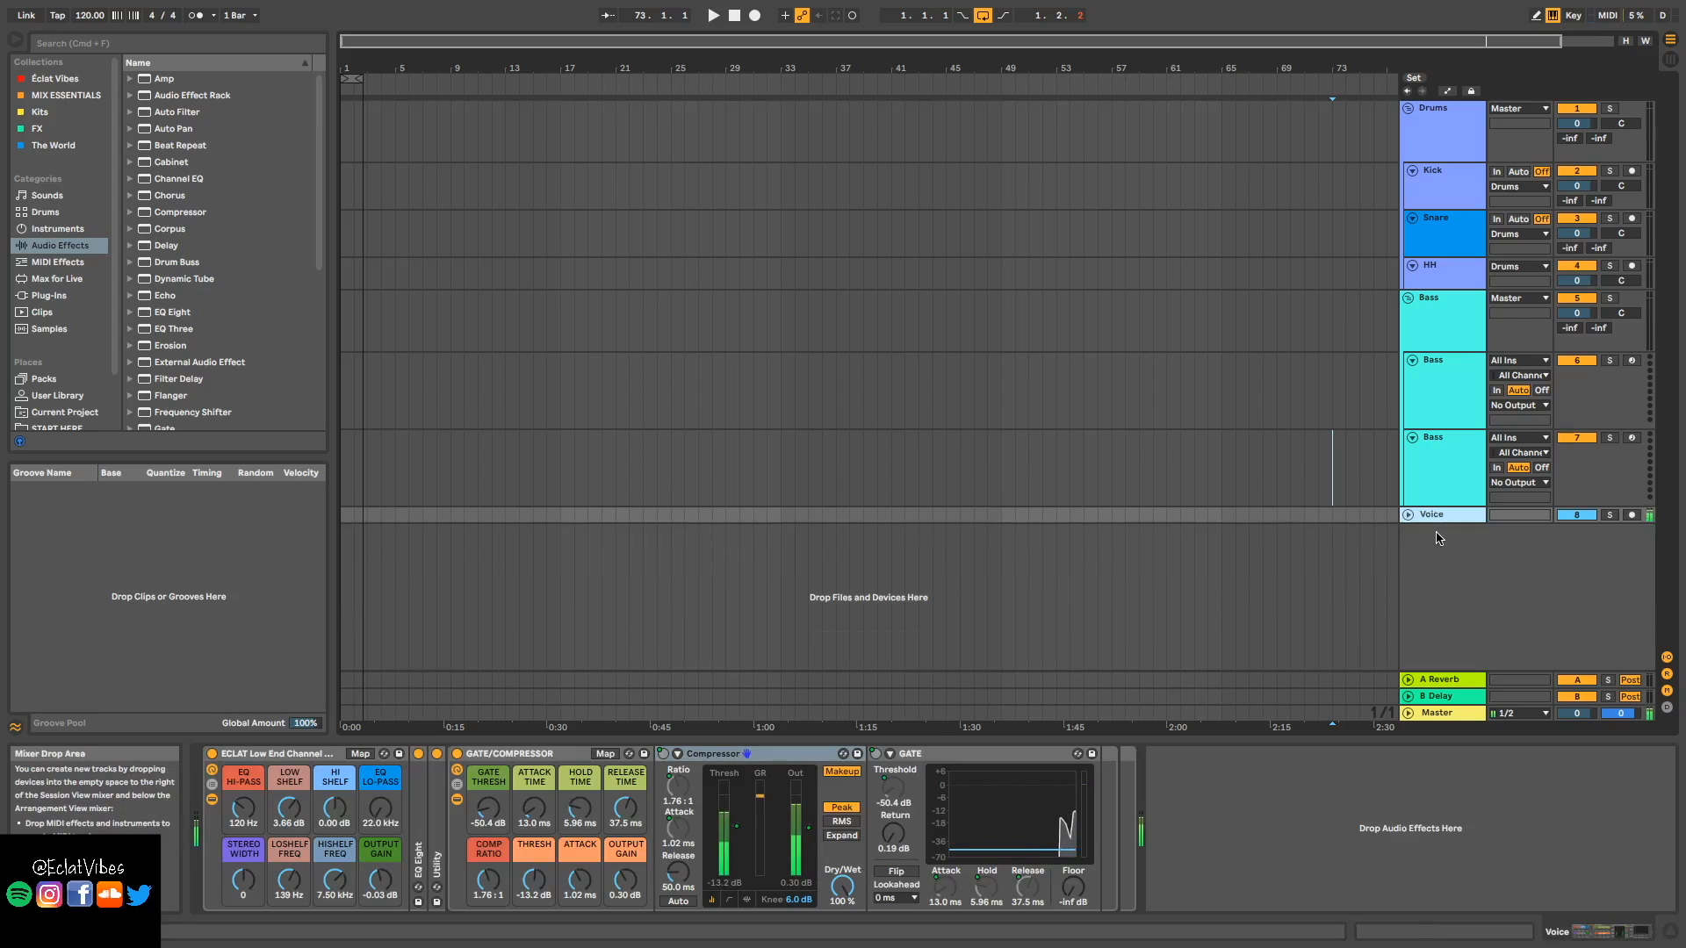
- Insert a new audio track and put it in a group named Instrument
{"action": "key", "text": "ctrl+t"}
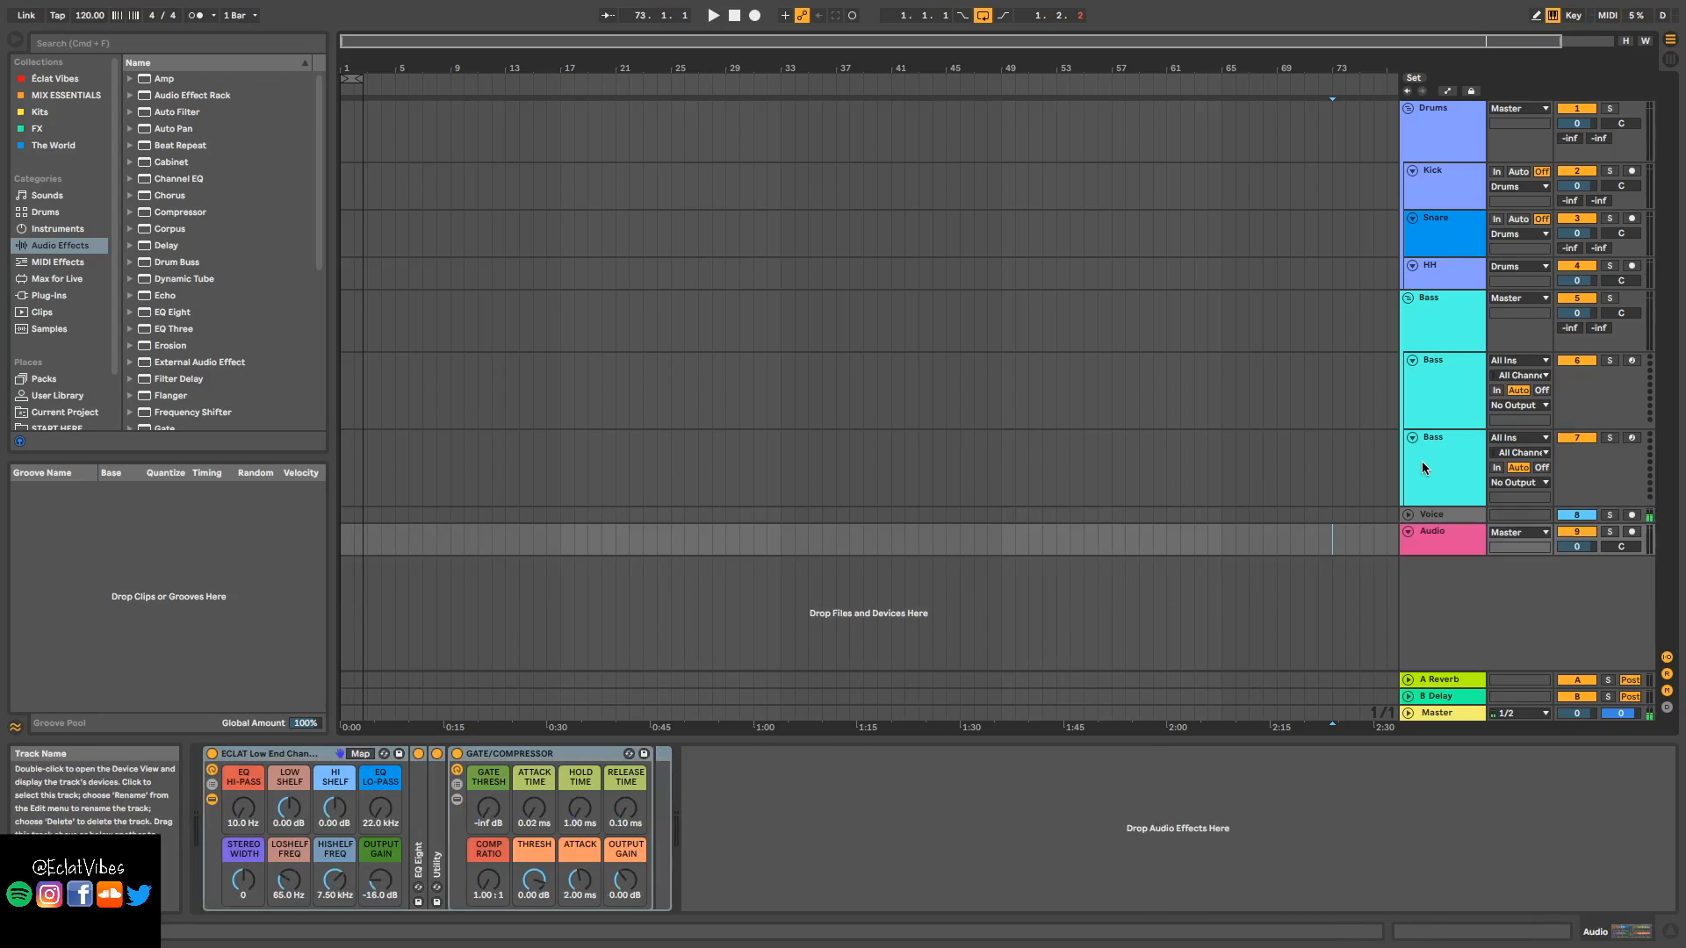
{"action": "left_click", "coordinate": [1430, 542]}
{"action": "key", "text": "ctrl+g"}
{"action": "left_click_drag", "start_coordinate": [1429, 538], "coordinate": [1437, 516]}
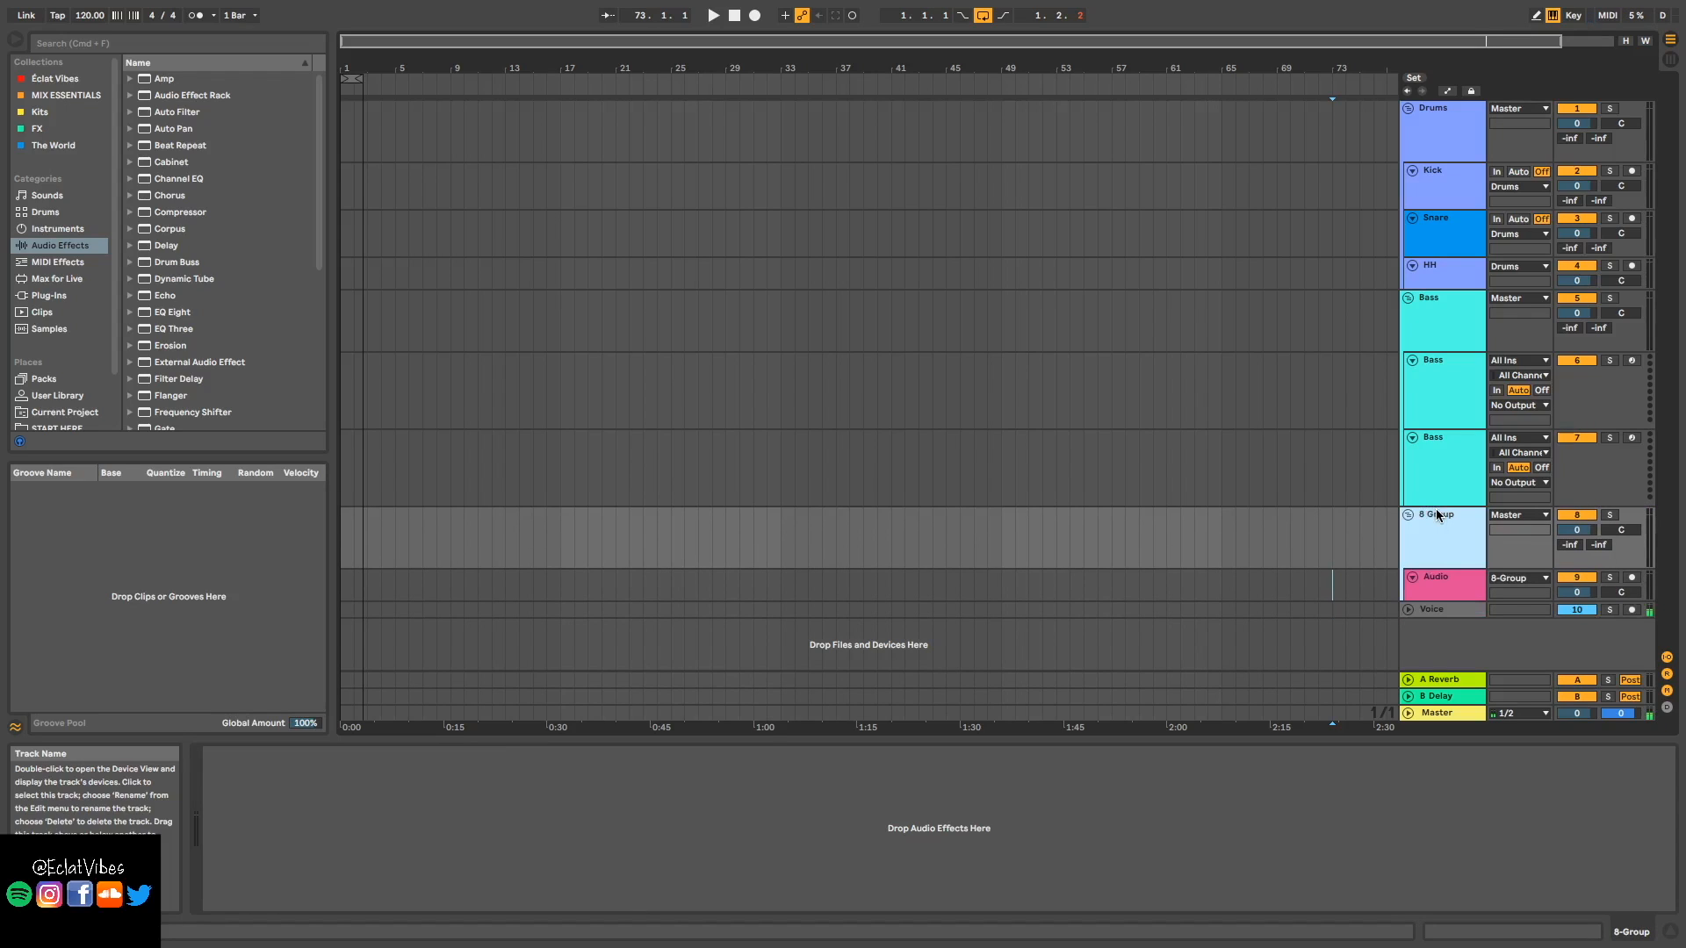
{"action": "key", "text": "ctrl+r"}
{"action": "type", "text": "Instrument"}
{"action": "key", "text": "Return"}
- Rename the audio track inside the Instrument group GTR
{"action": "left_click", "coordinate": [1443, 586]}
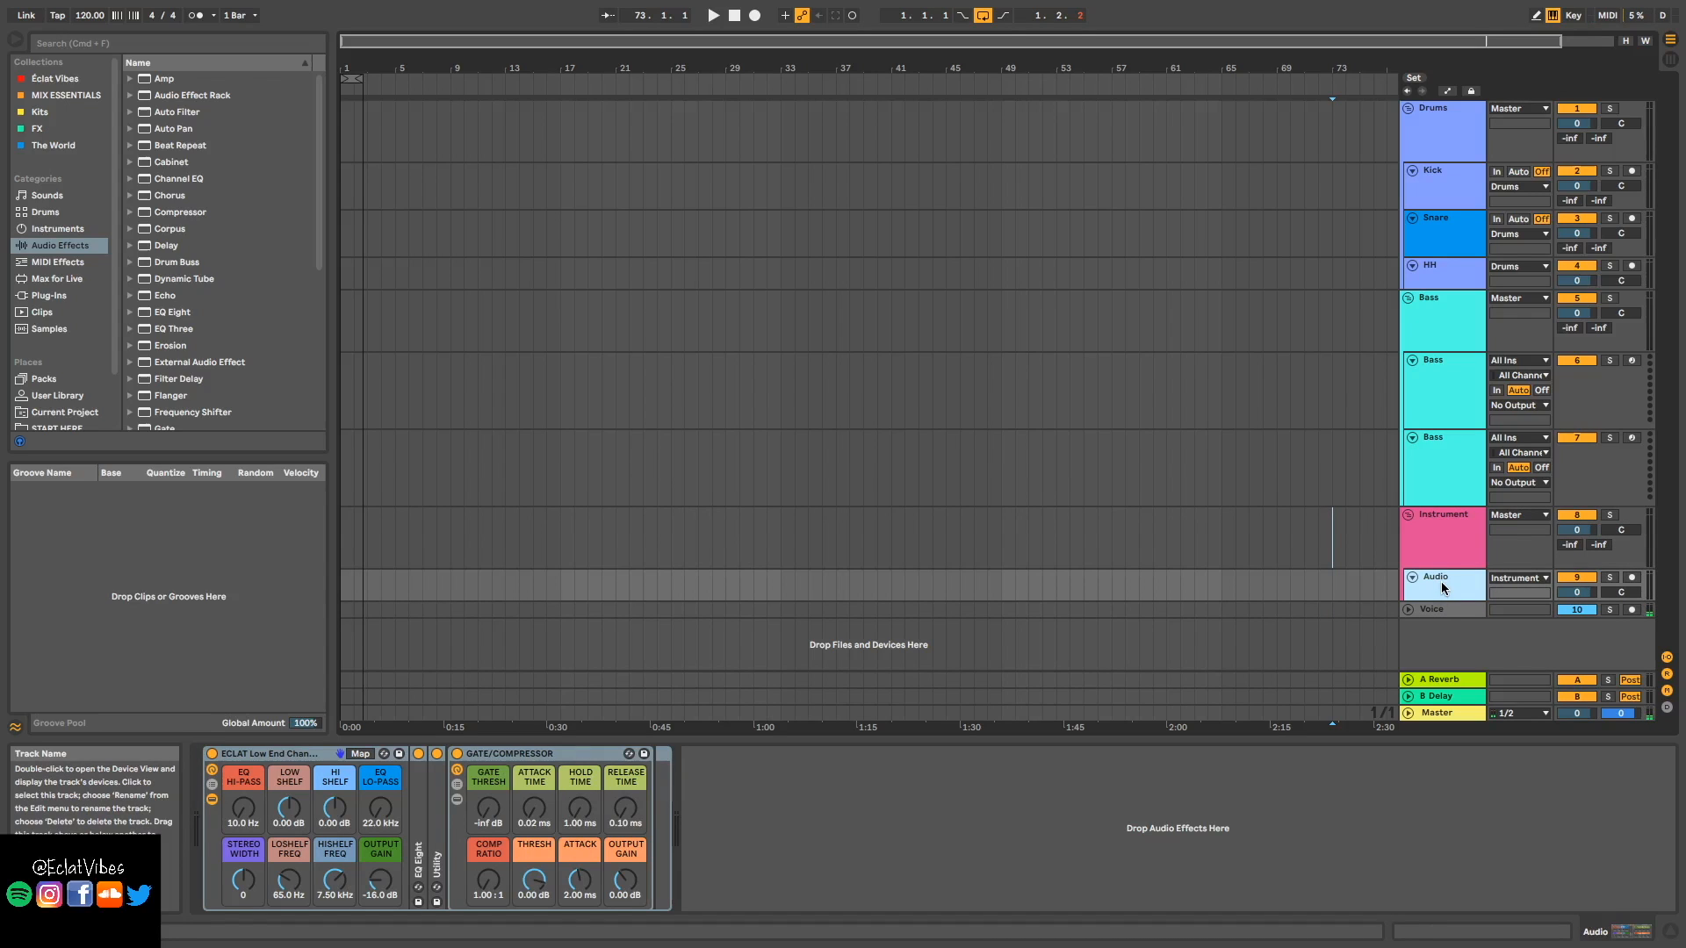
{"action": "key", "text": "super+r"}
{"action": "type", "text": "GTR"}
{"action": "key", "text": "Return"}
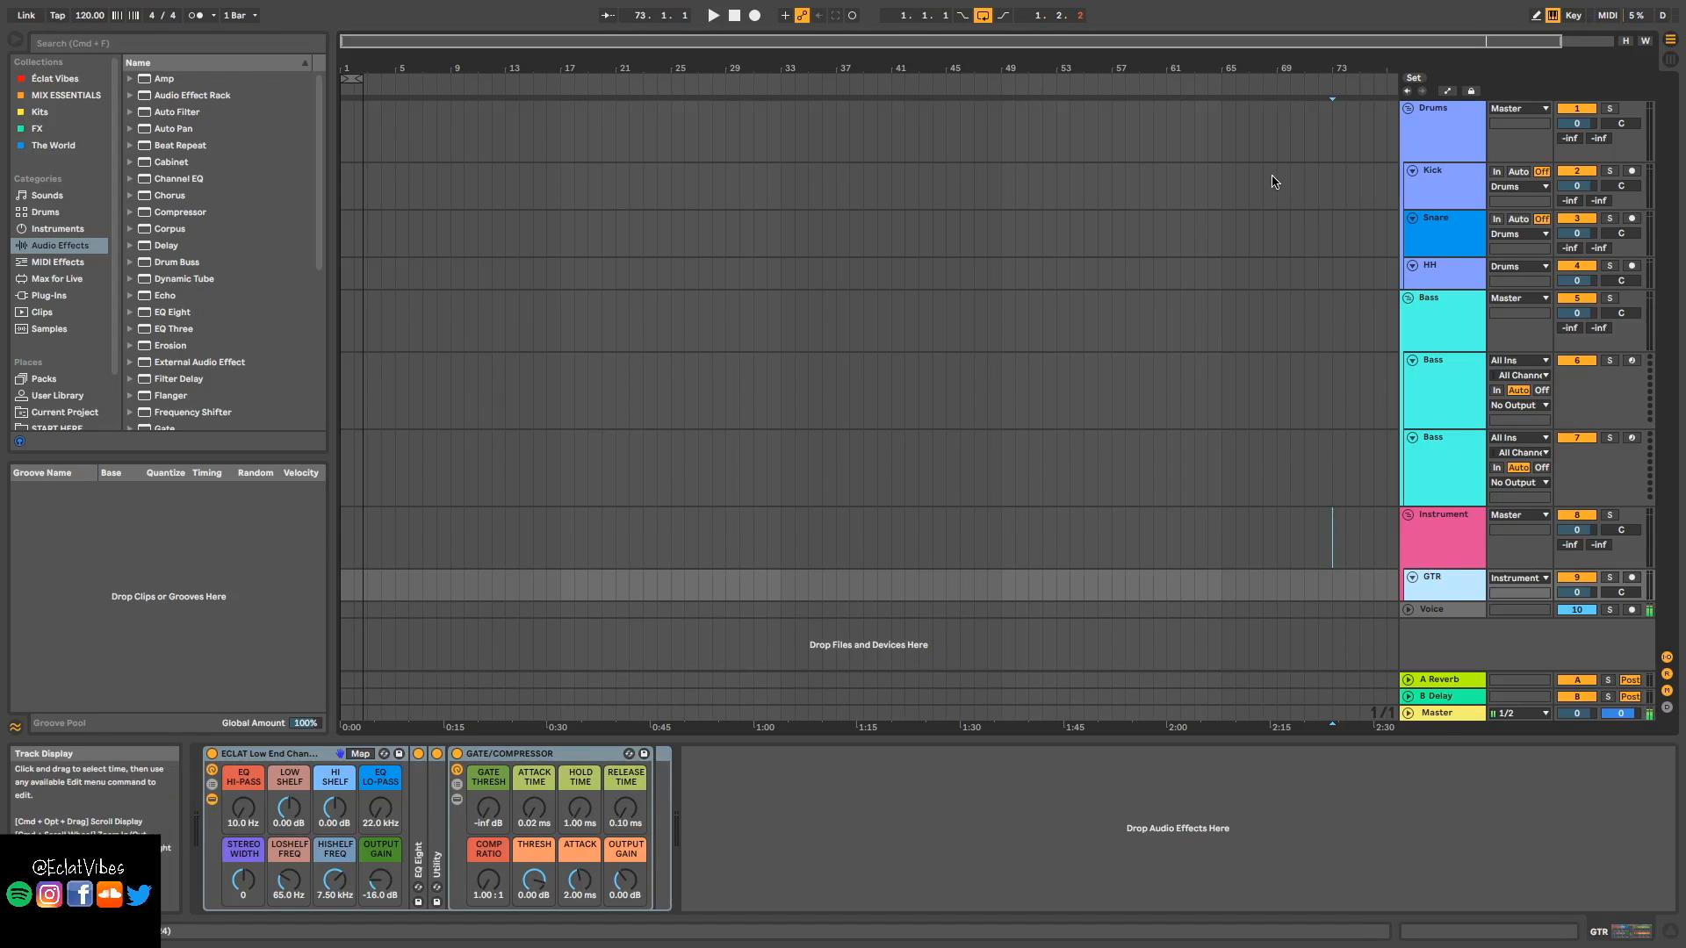
{"action": "left_click", "coordinate": [1439, 140]}
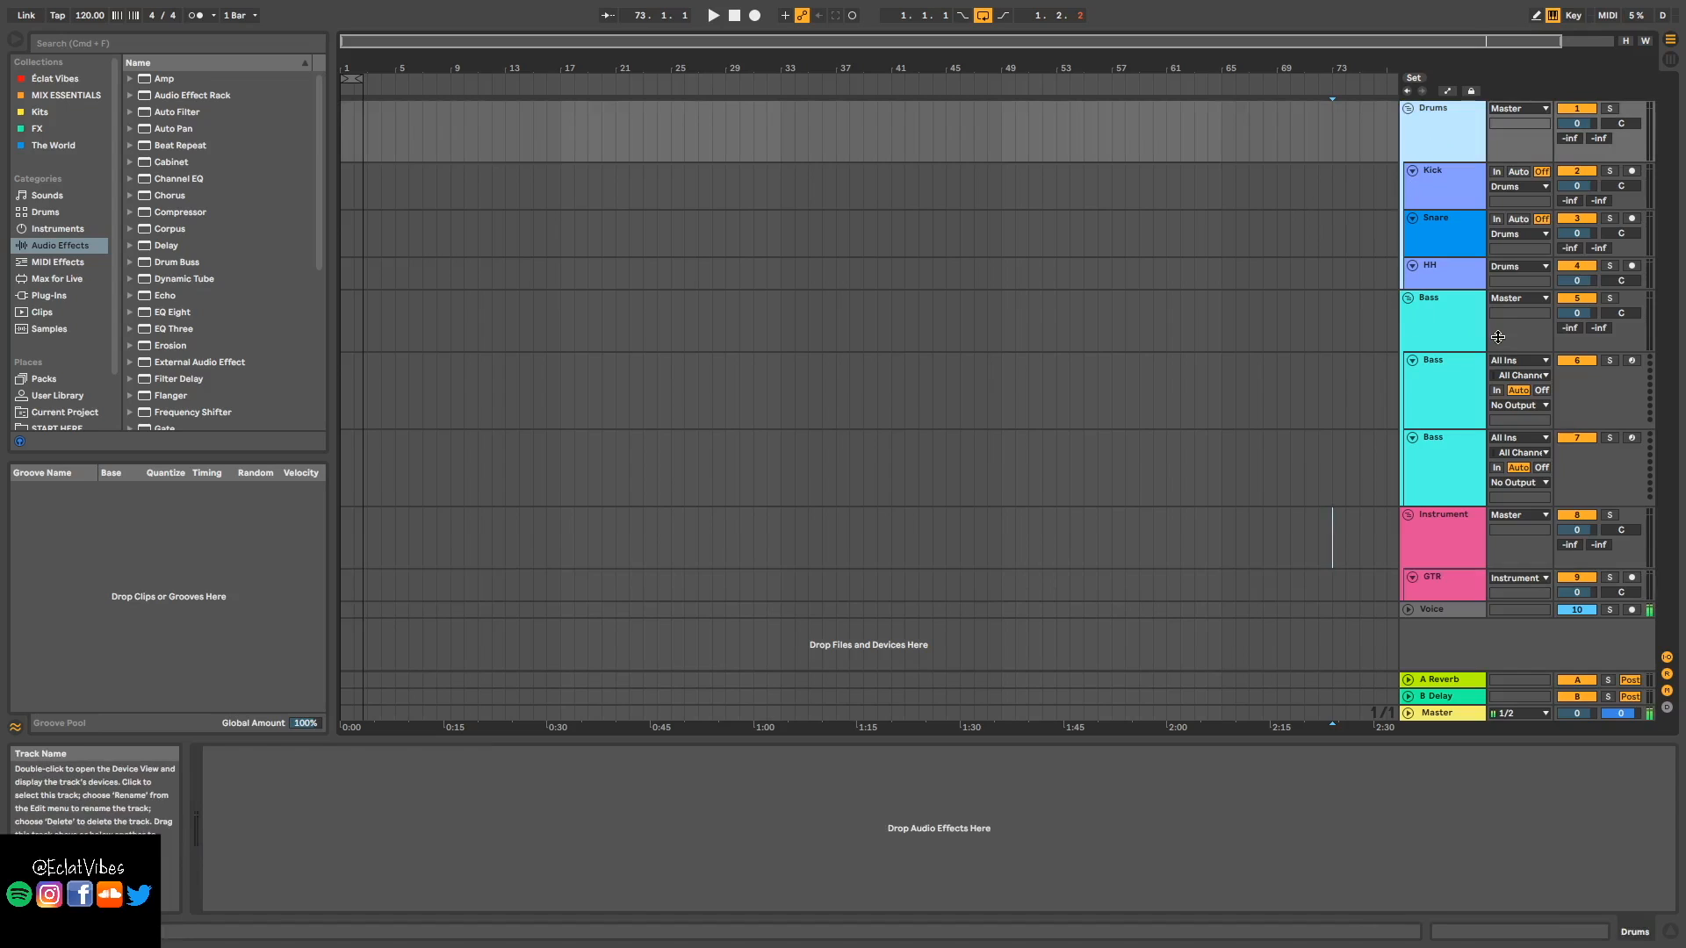
{"action": "left_click", "coordinate": [1445, 302]}
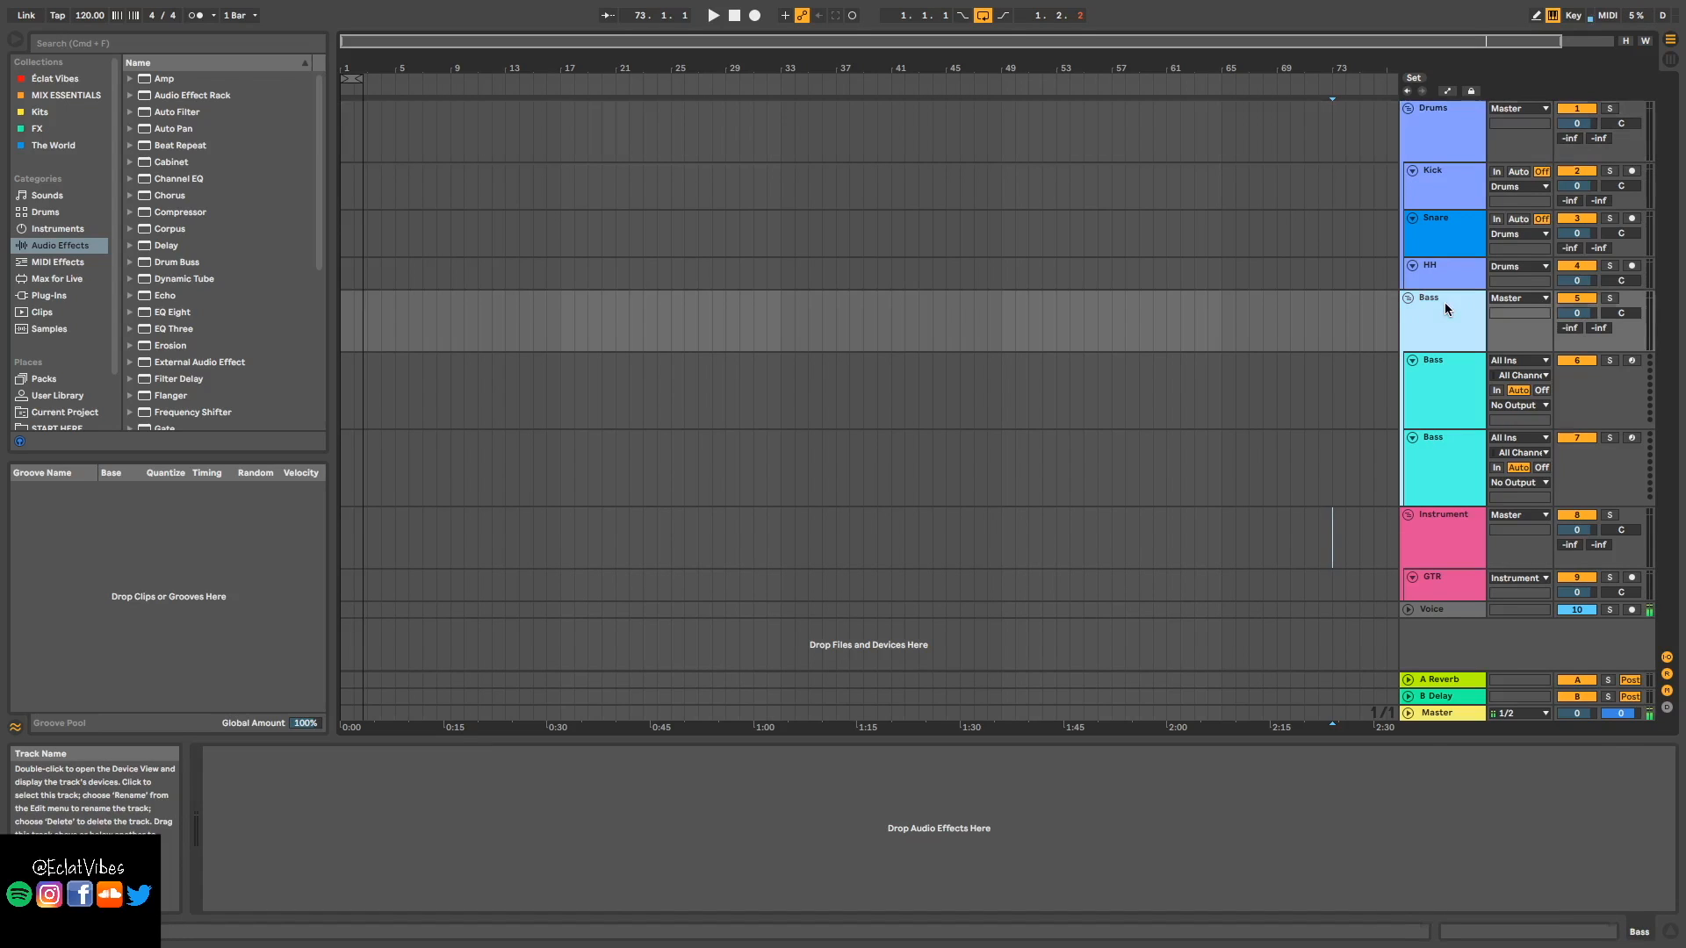
{"action": "left_click", "coordinate": [1435, 529]}
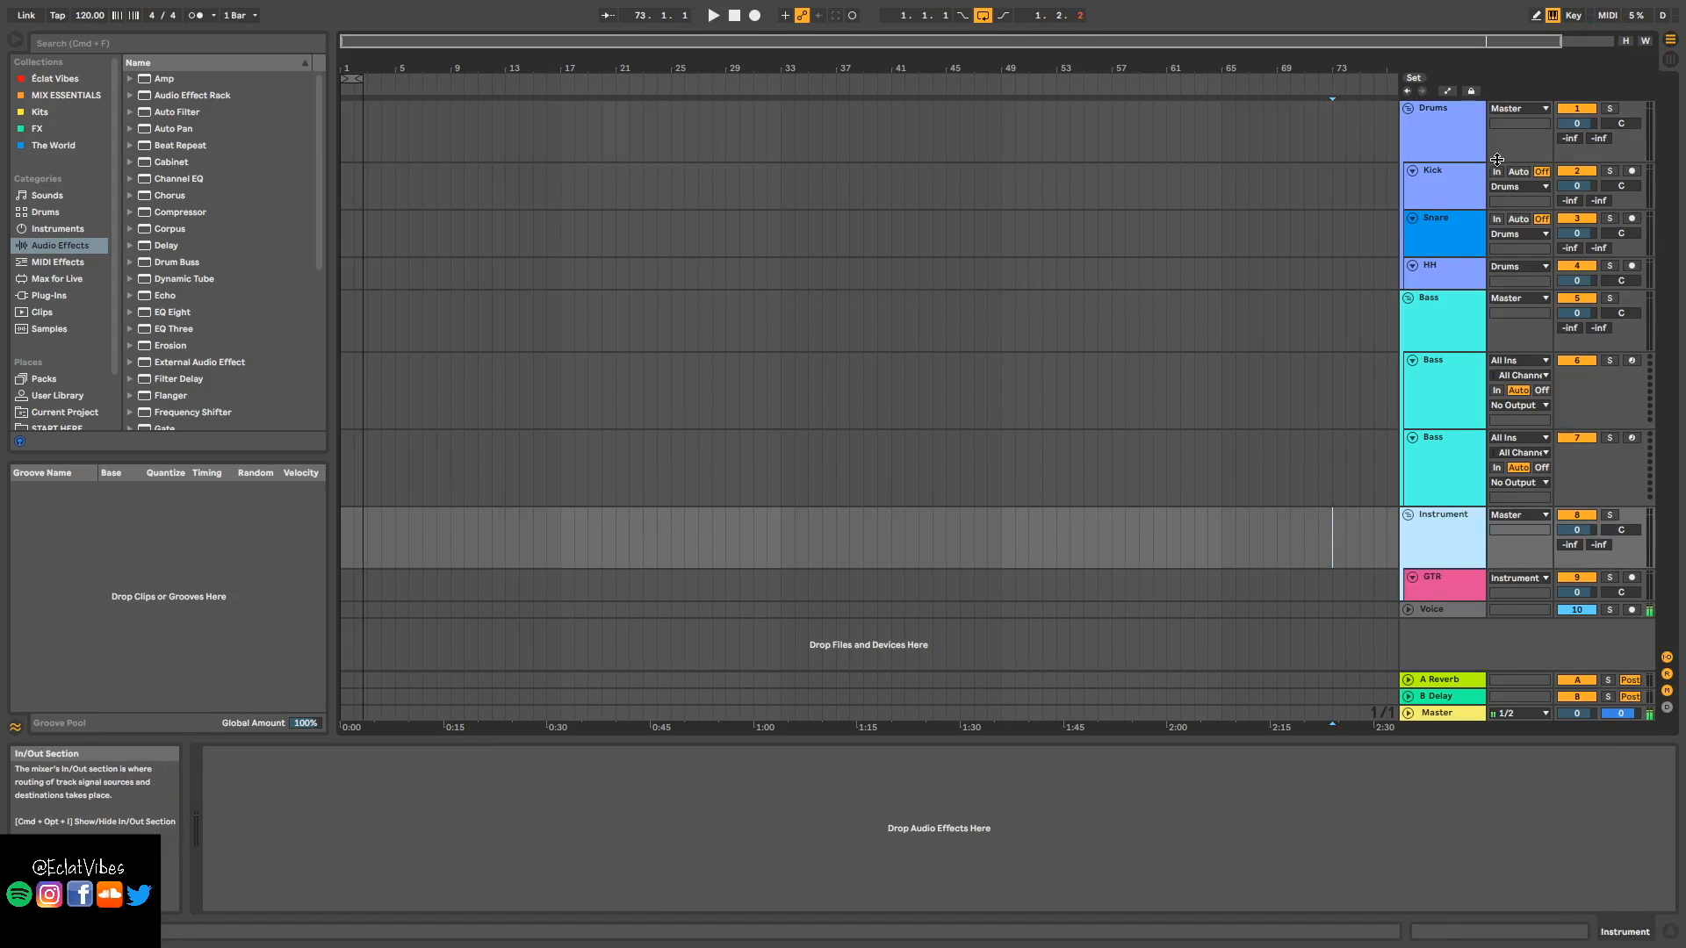
{"action": "left_click", "coordinate": [1465, 190]}
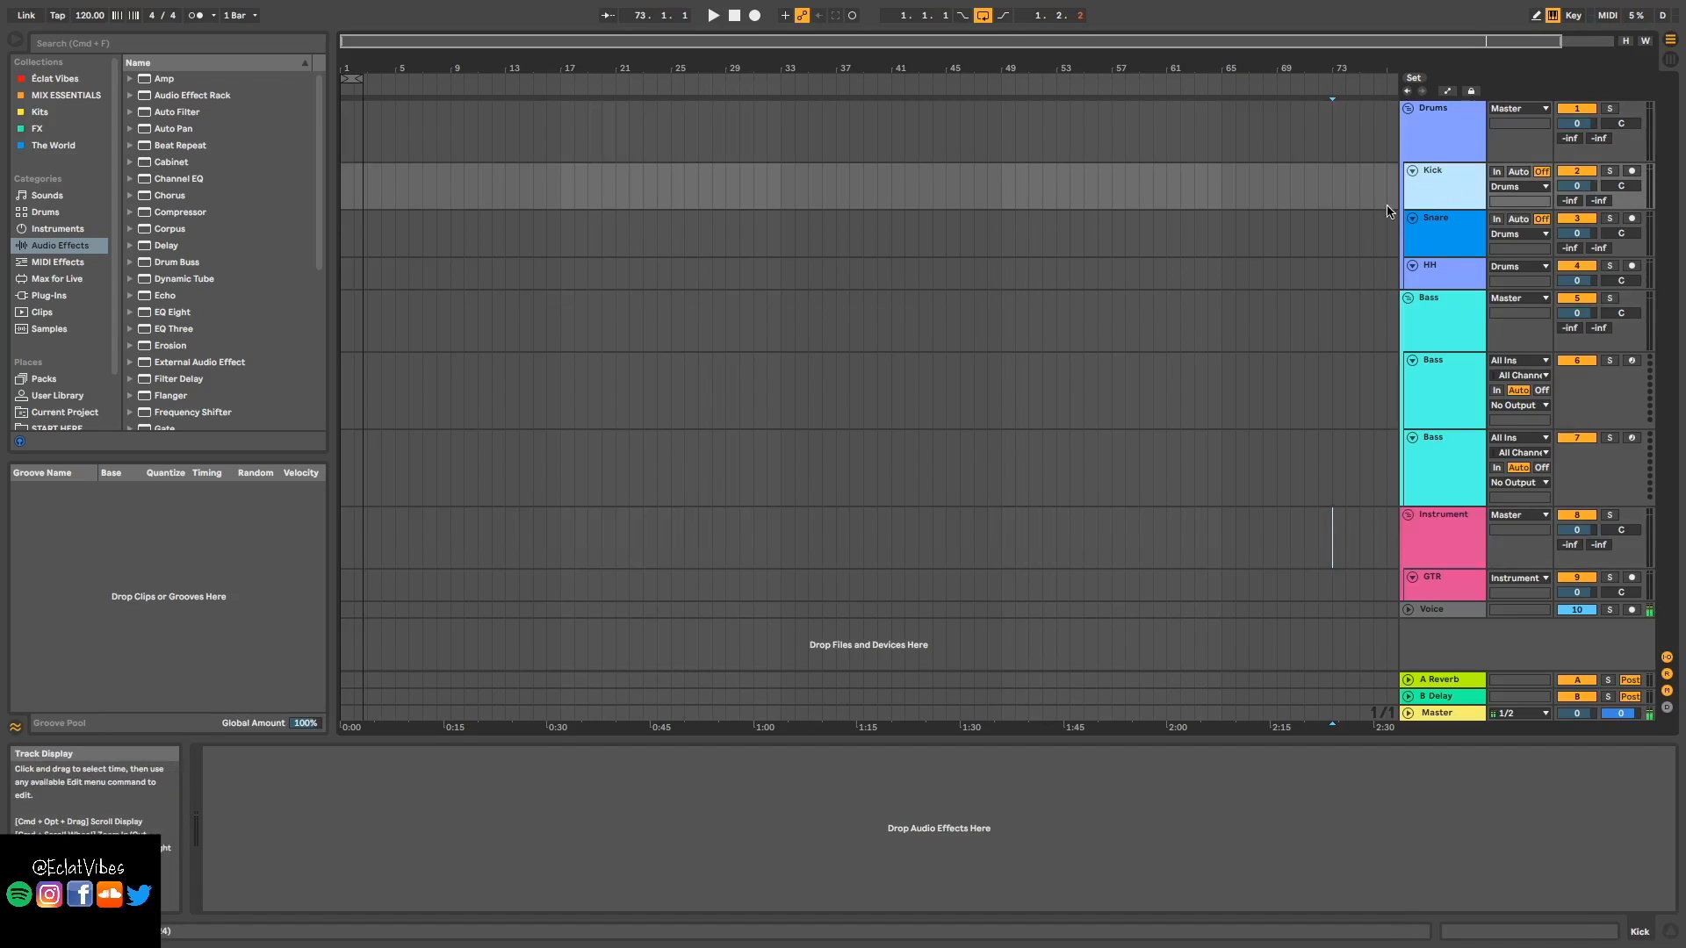
{"action": "left_click", "coordinate": [1444, 230]}
{"action": "left_click", "coordinate": [1445, 274]}
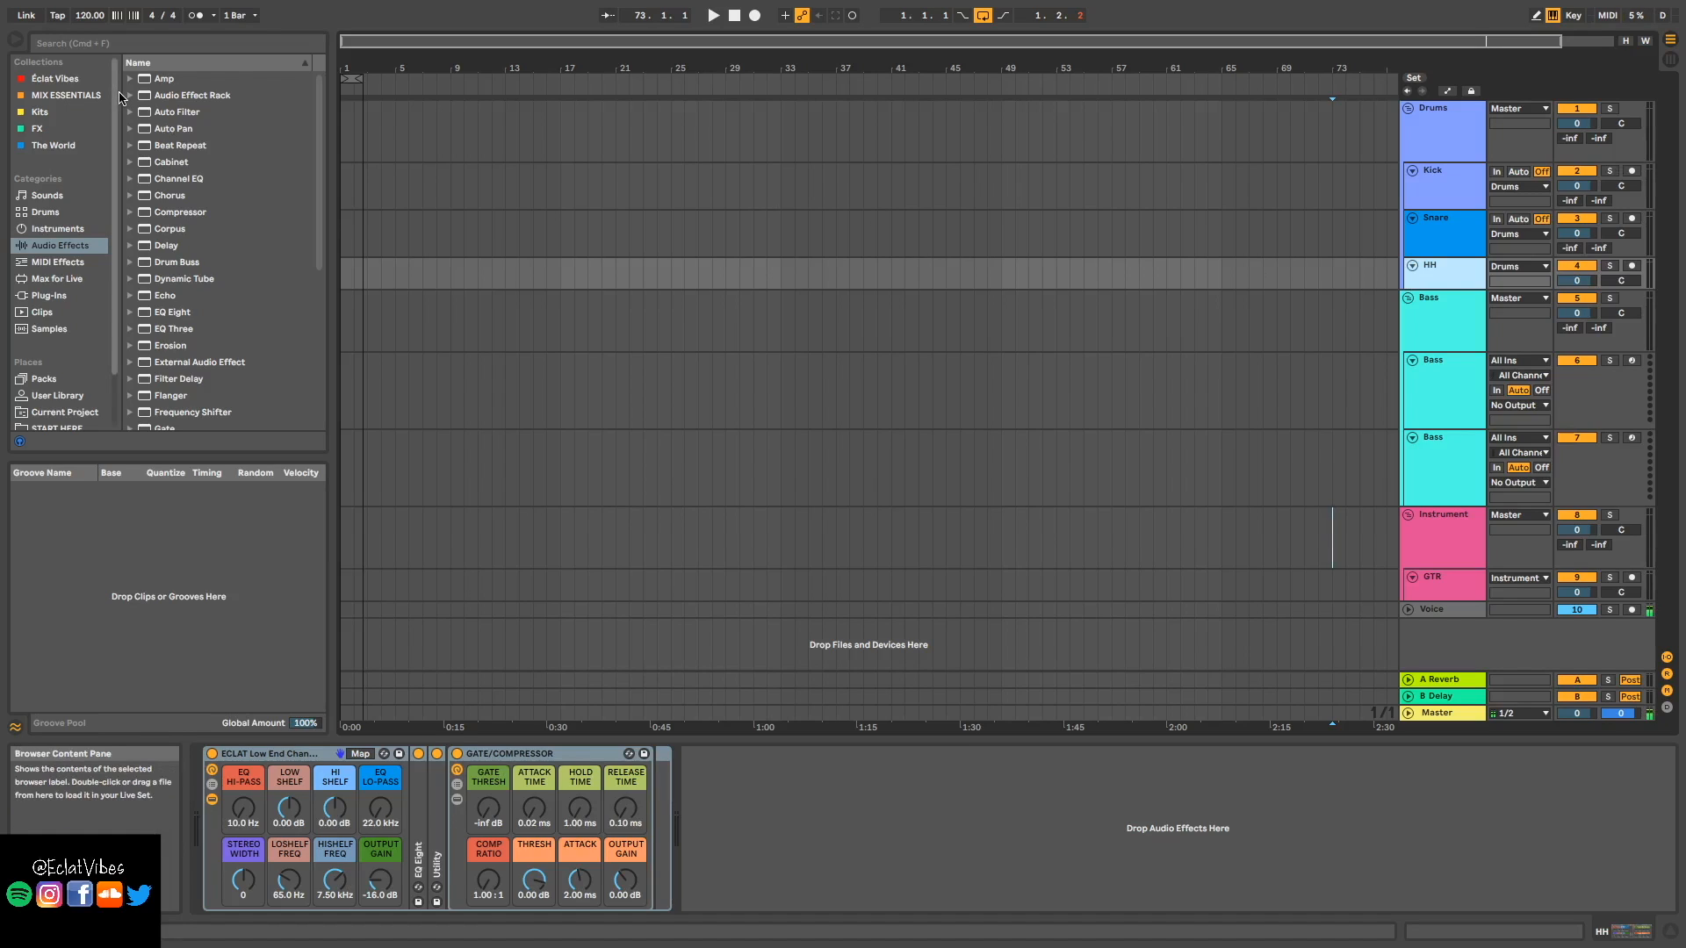
- Load the ECLAT Low End Channel Strip rack from the MIX ESSENTIALS collection onto the Kick track
{"action": "left_click", "coordinate": [85, 96]}
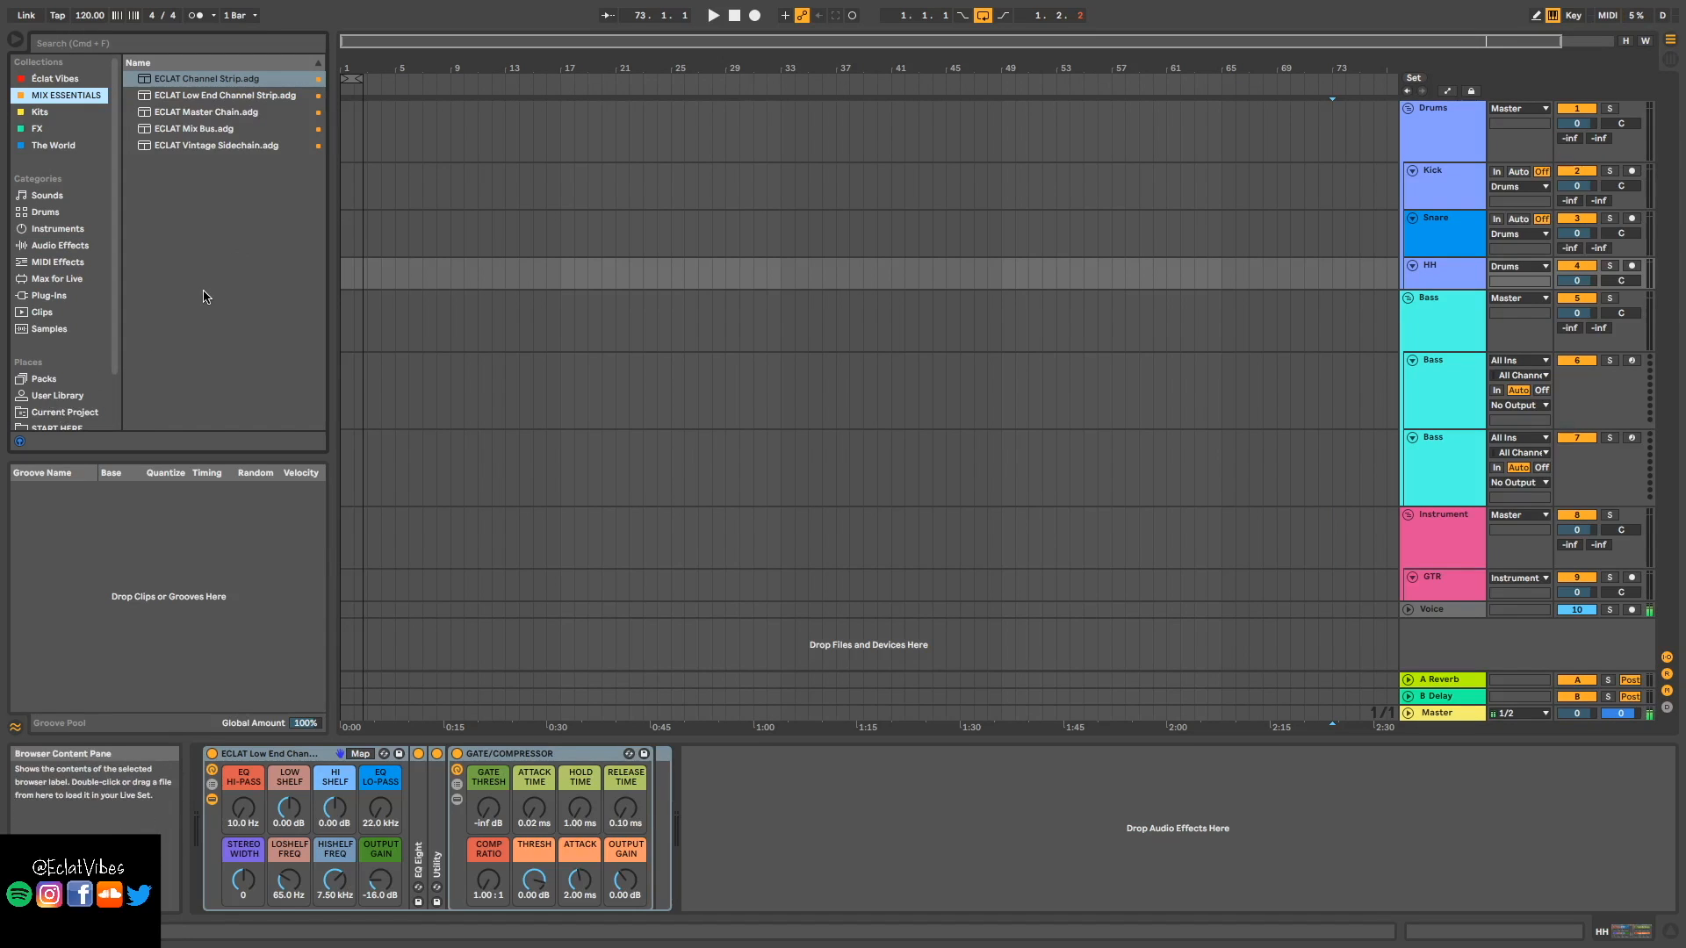
{"action": "left_click", "coordinate": [209, 99]}
{"action": "left_click_drag", "start_coordinate": [209, 99], "coordinate": [1445, 186]}
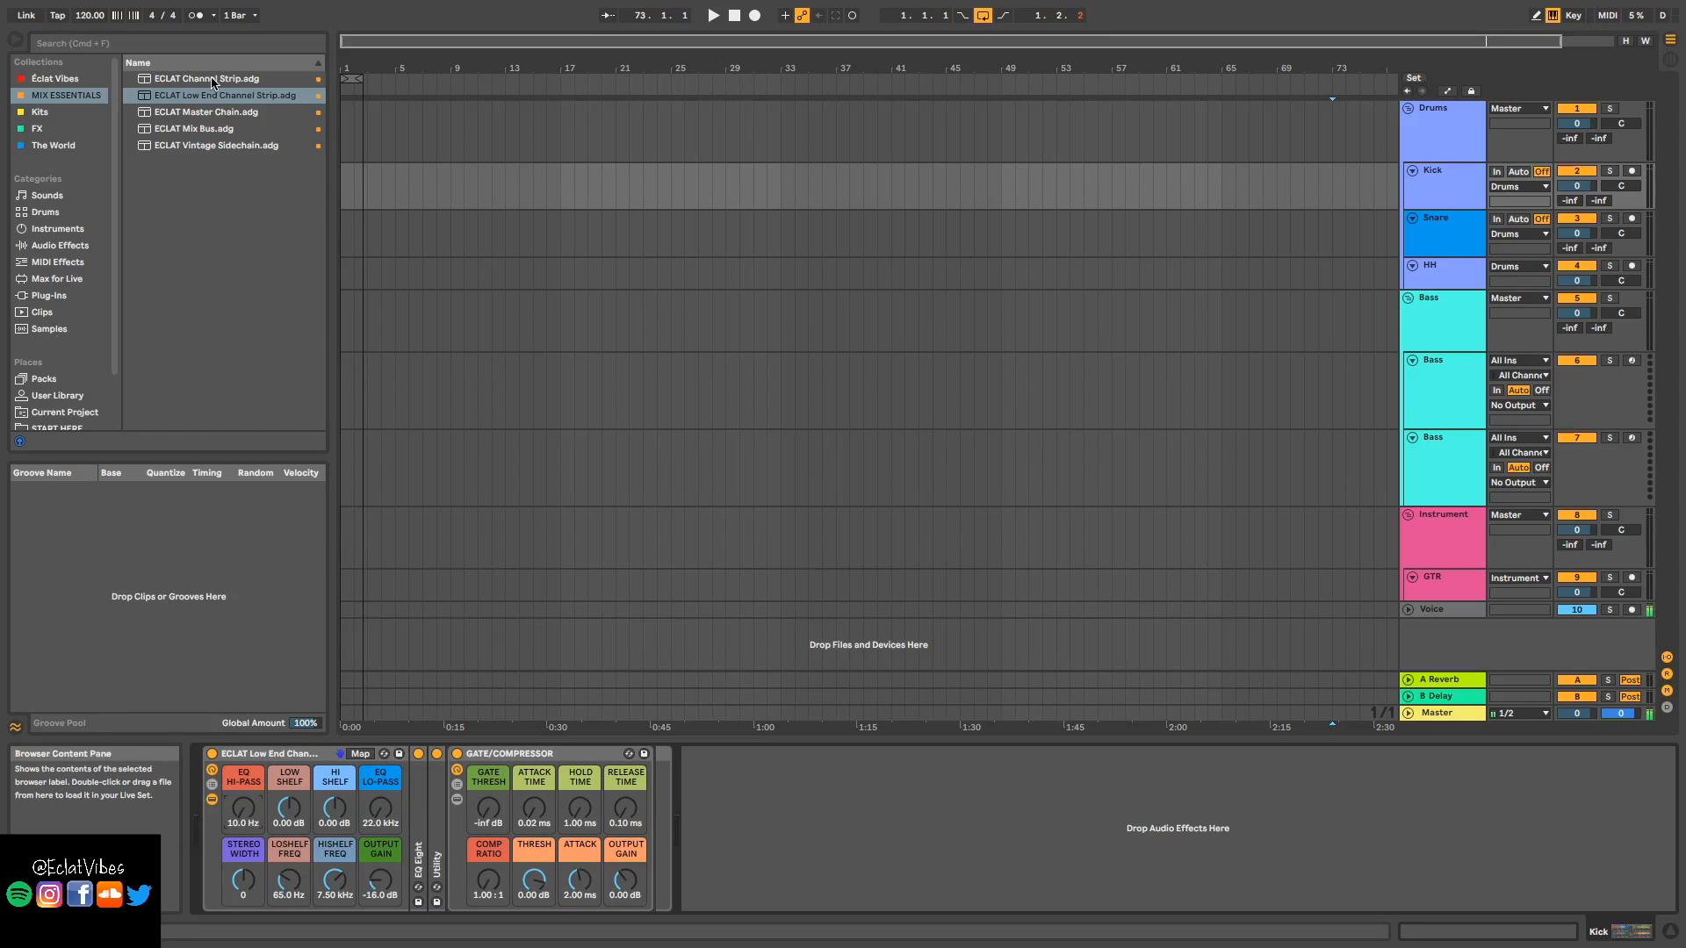
- Load the ECLAT Channel Strip rack onto the Snare and HH tracks
{"action": "left_click_drag", "start_coordinate": [212, 82], "coordinate": [1446, 230]}
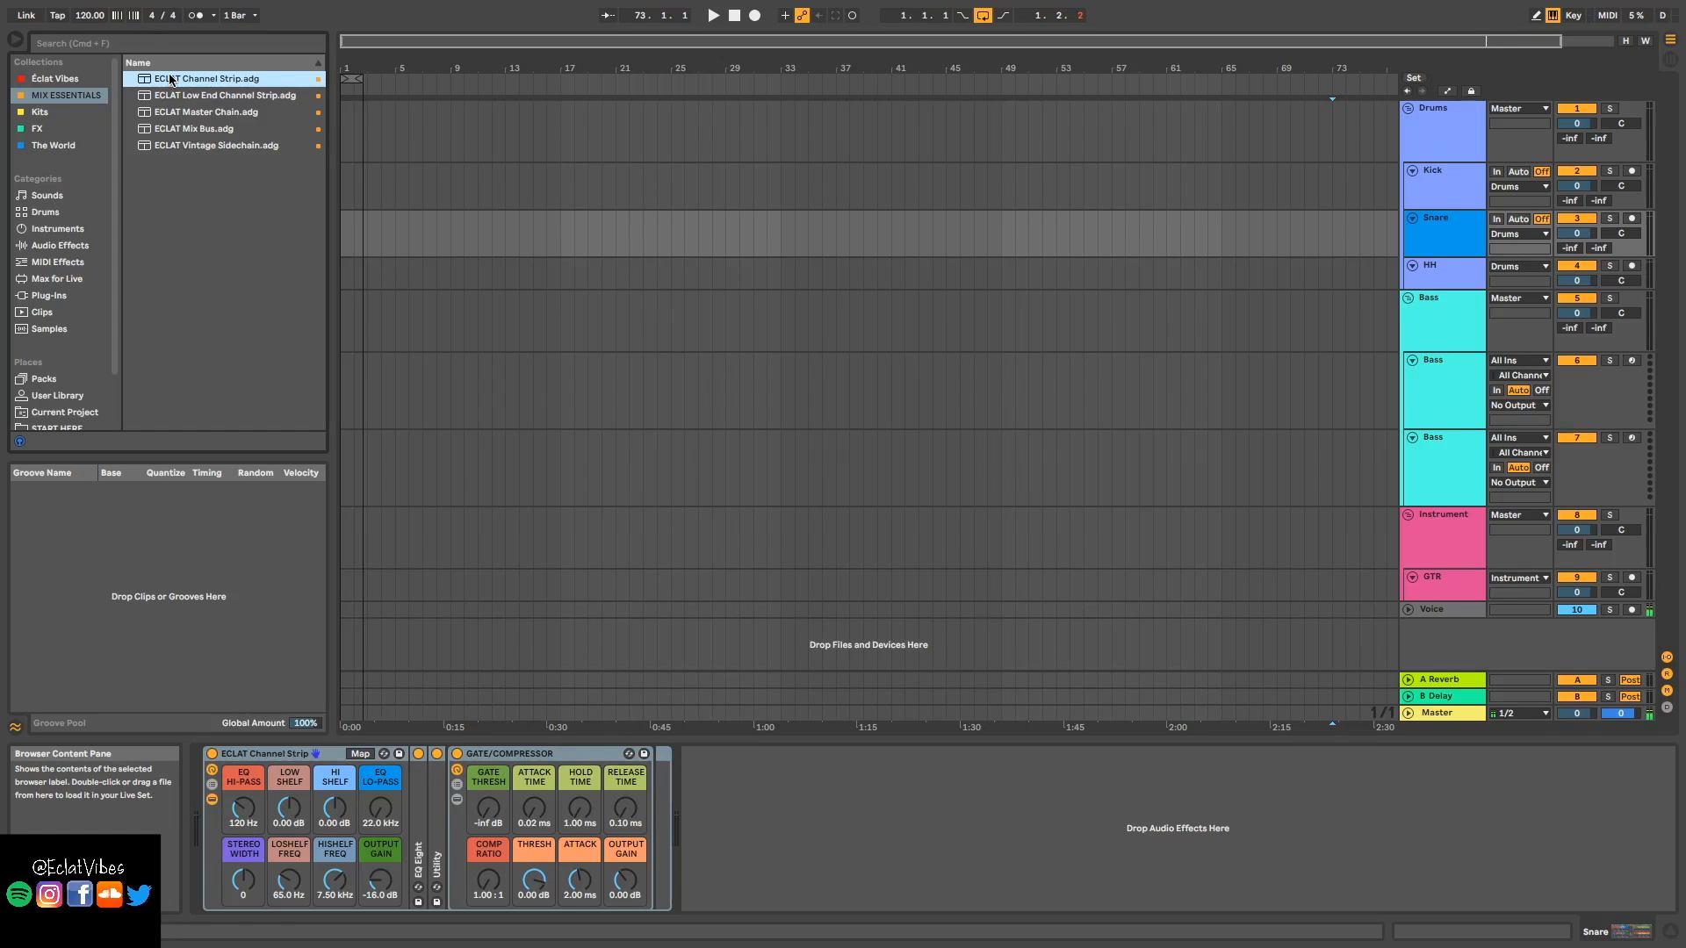
{"action": "left_click_drag", "start_coordinate": [169, 78], "coordinate": [1454, 273]}
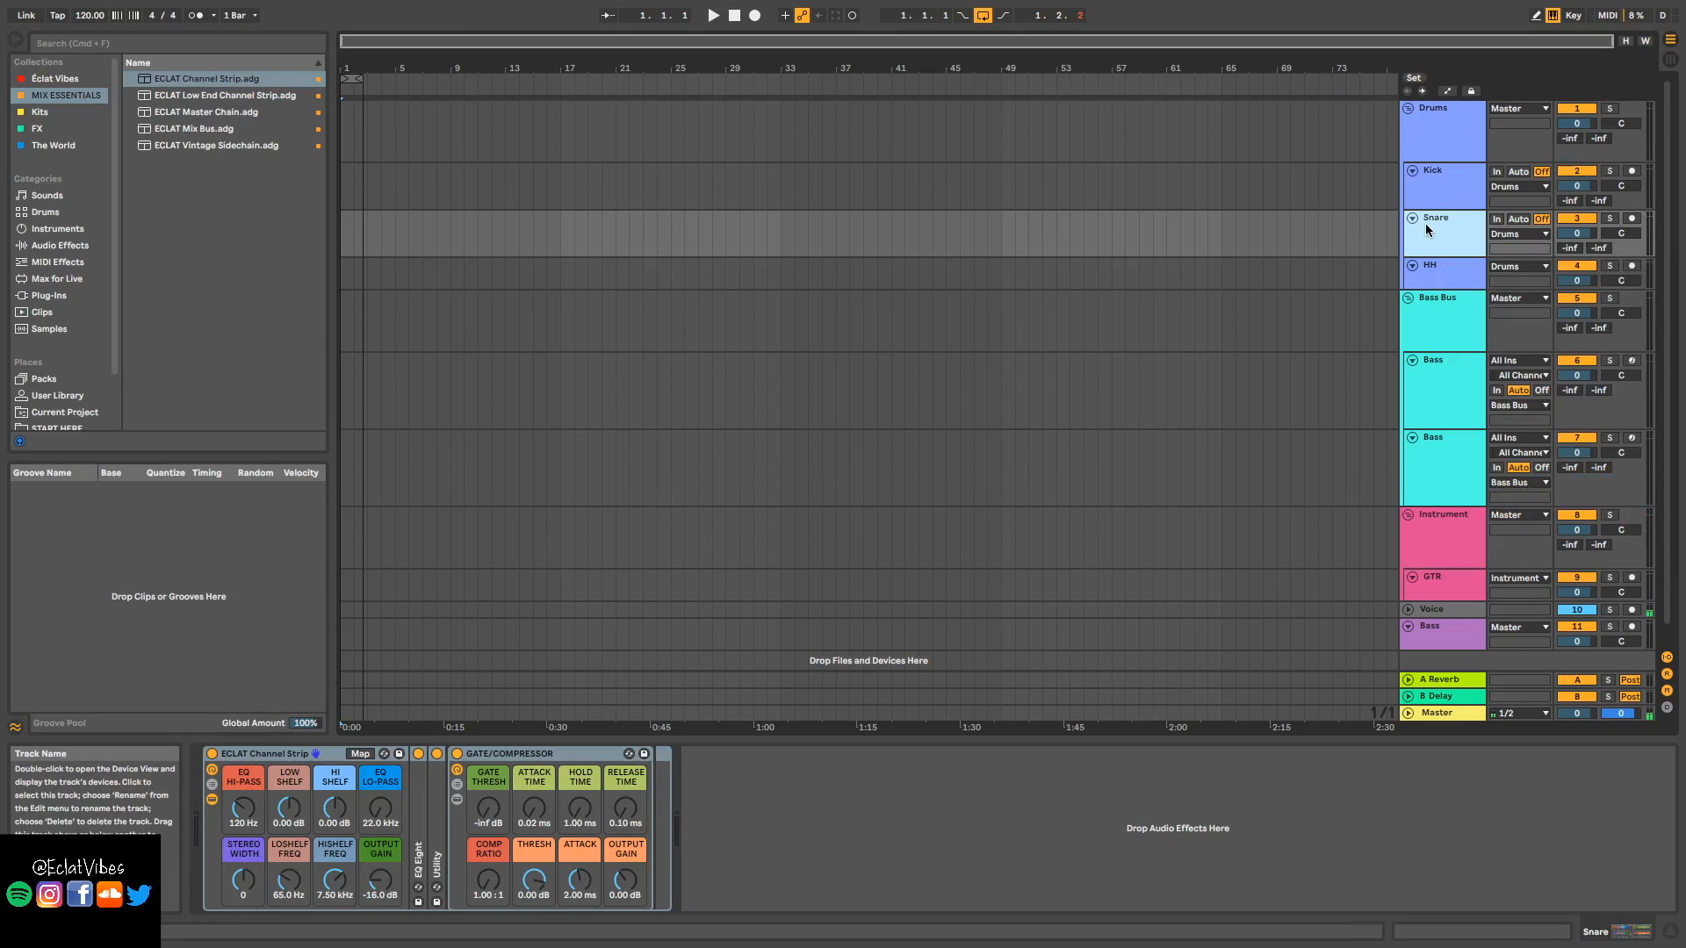
{"action": "right_click", "coordinate": [1425, 223]}
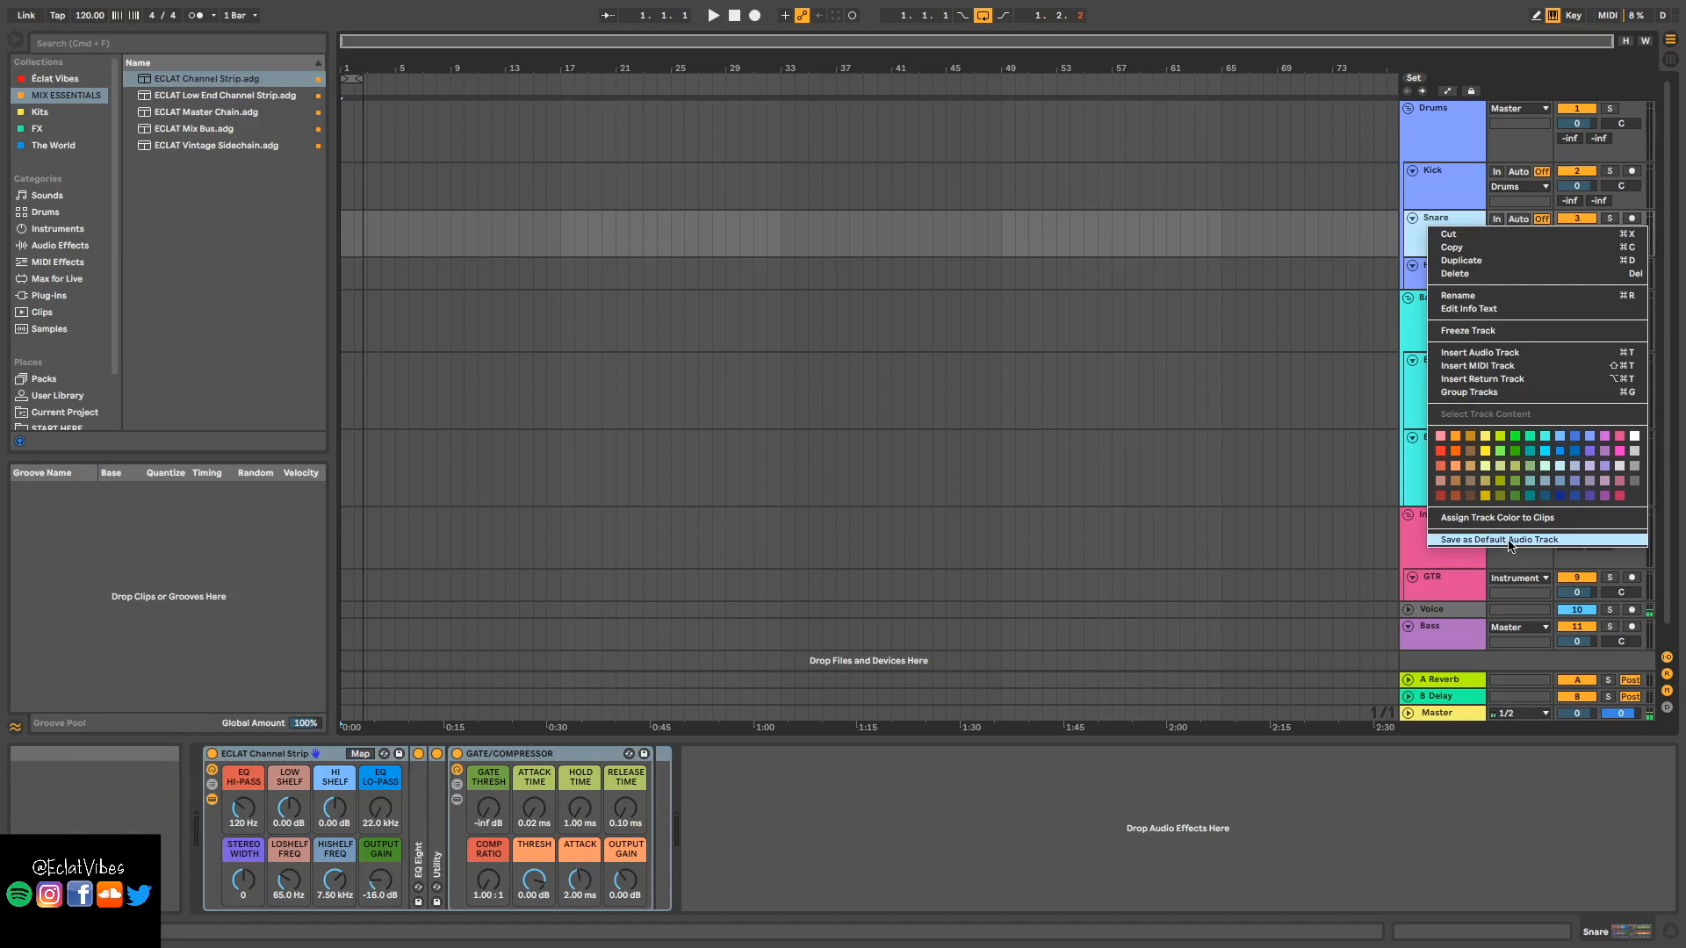
{"action": "key", "text": "Escape"}
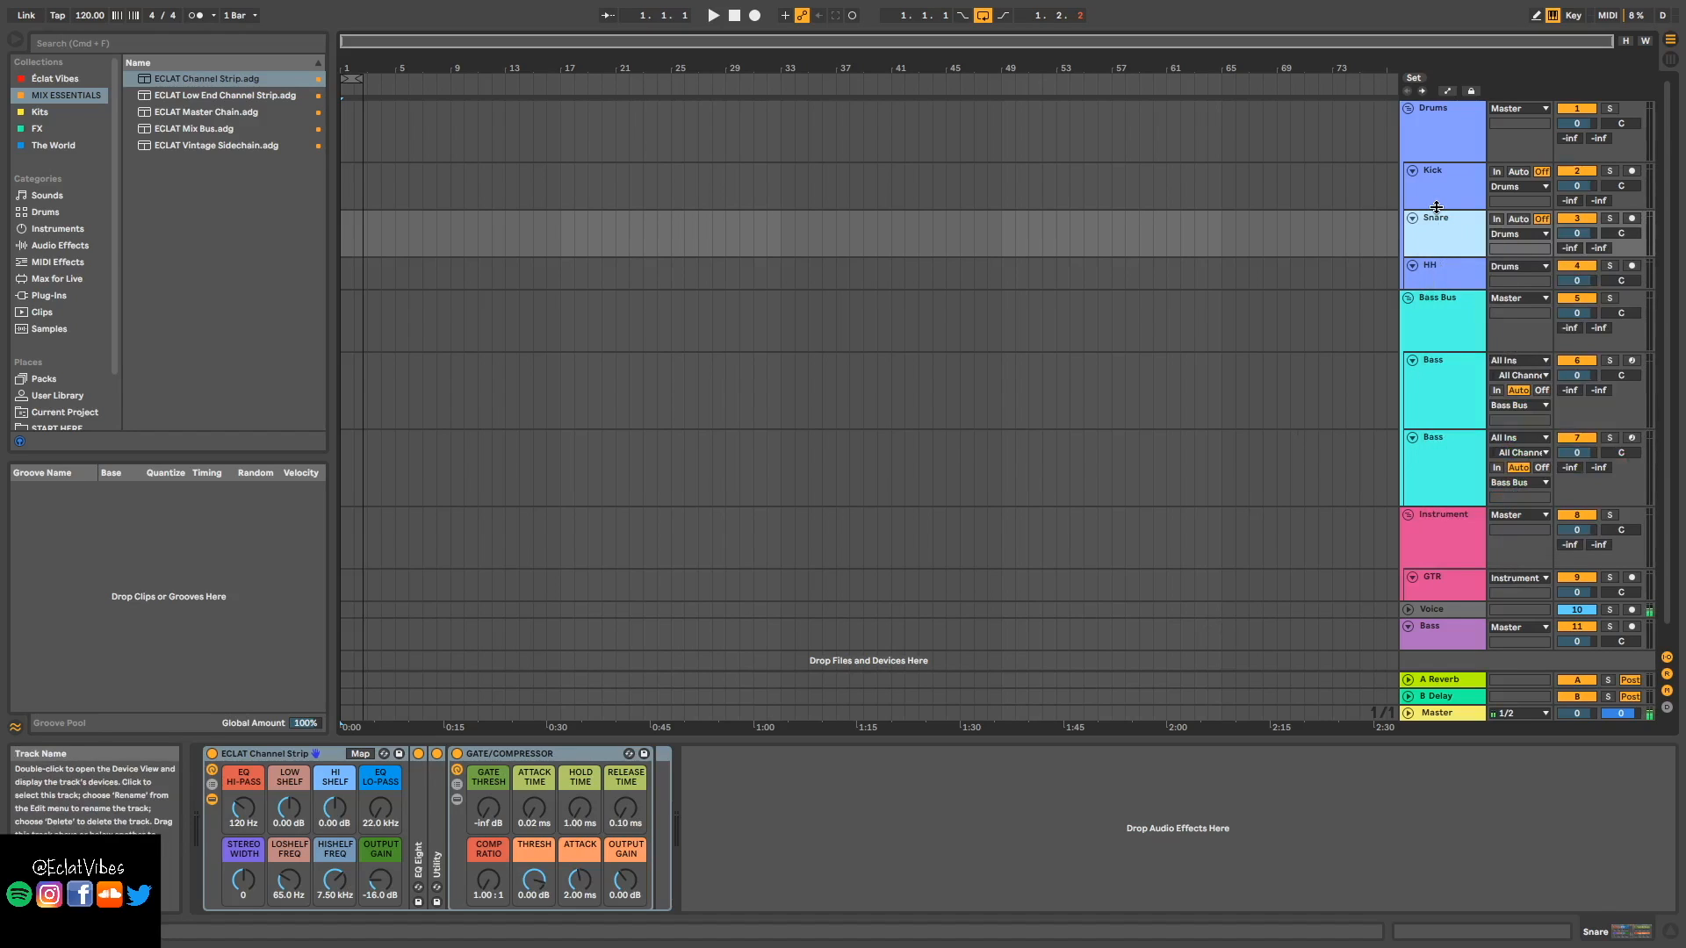
{"action": "left_click", "coordinate": [1449, 174]}
{"action": "right_click", "coordinate": [1448, 172]}
{"action": "key", "text": "Escape"}
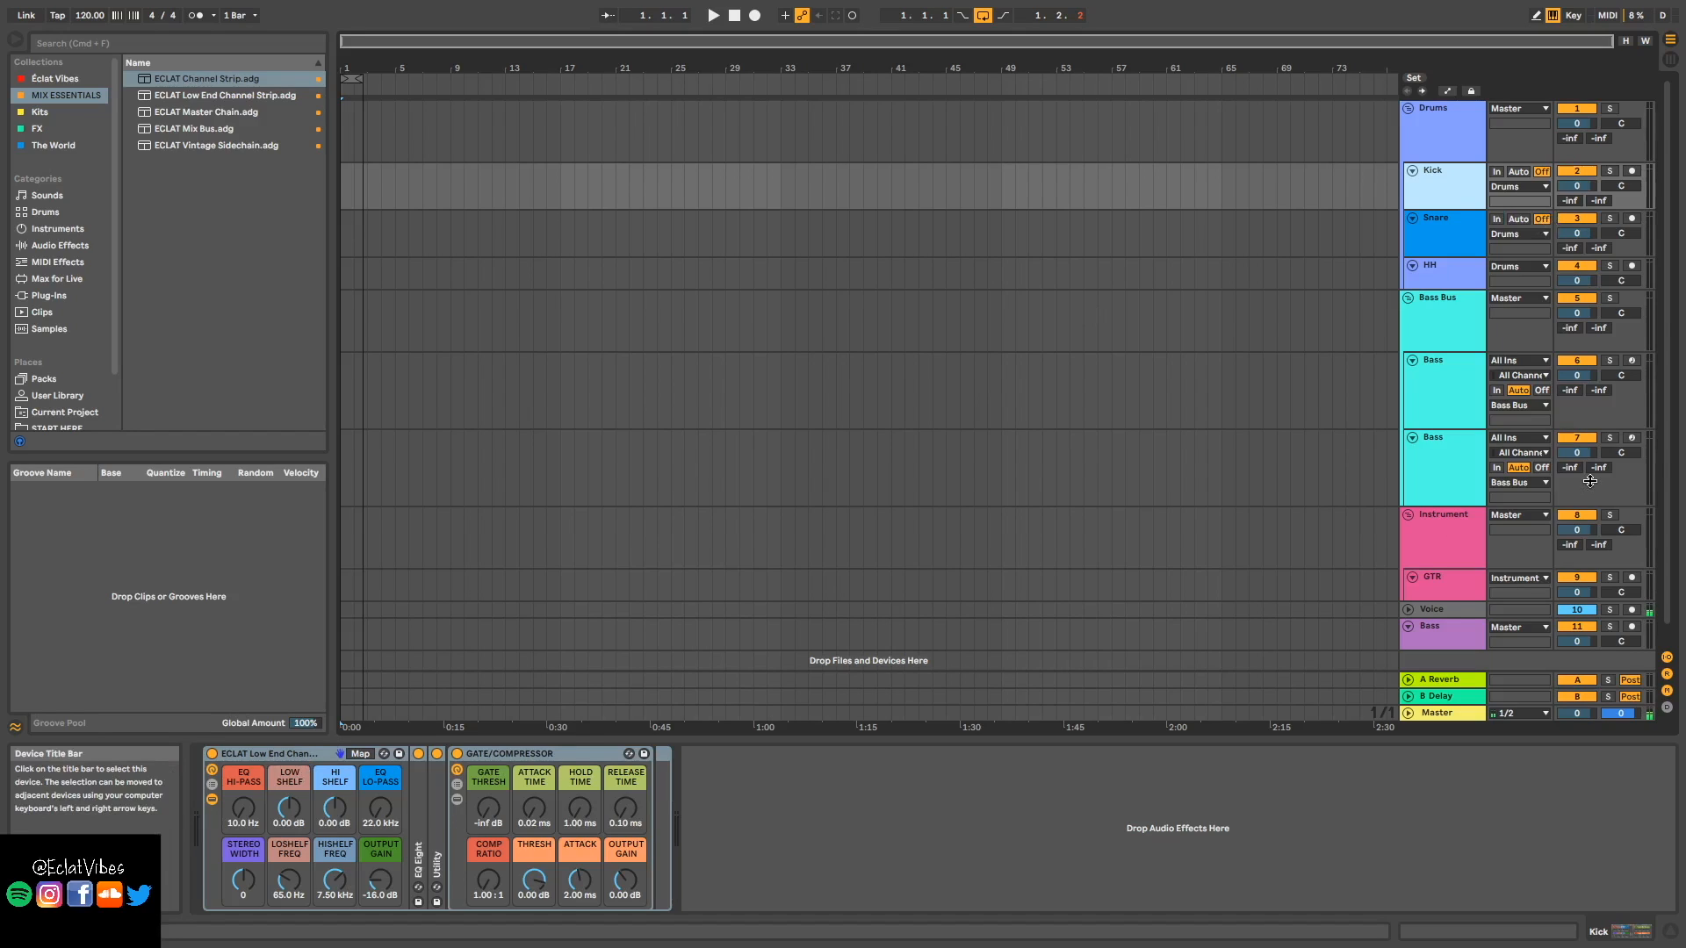
- Save the Snare track with its channel strip as the default audio track, overwriting the existing default
{"action": "left_click", "coordinate": [1429, 223]}
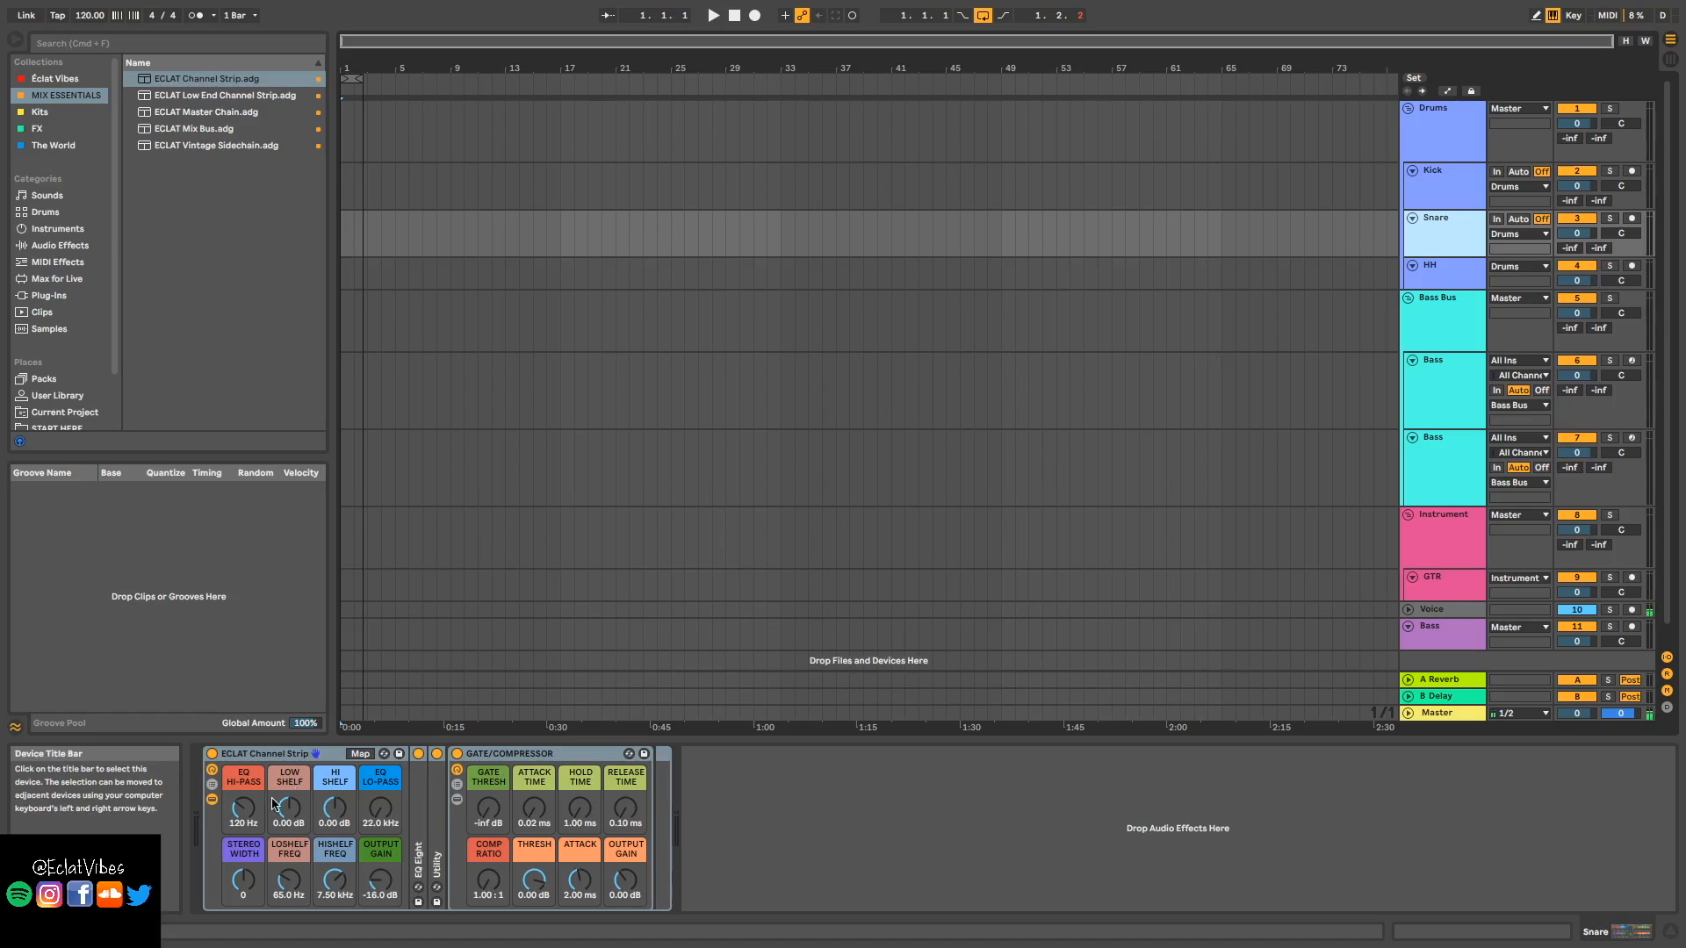
{"action": "right_click", "coordinate": [1424, 244]}
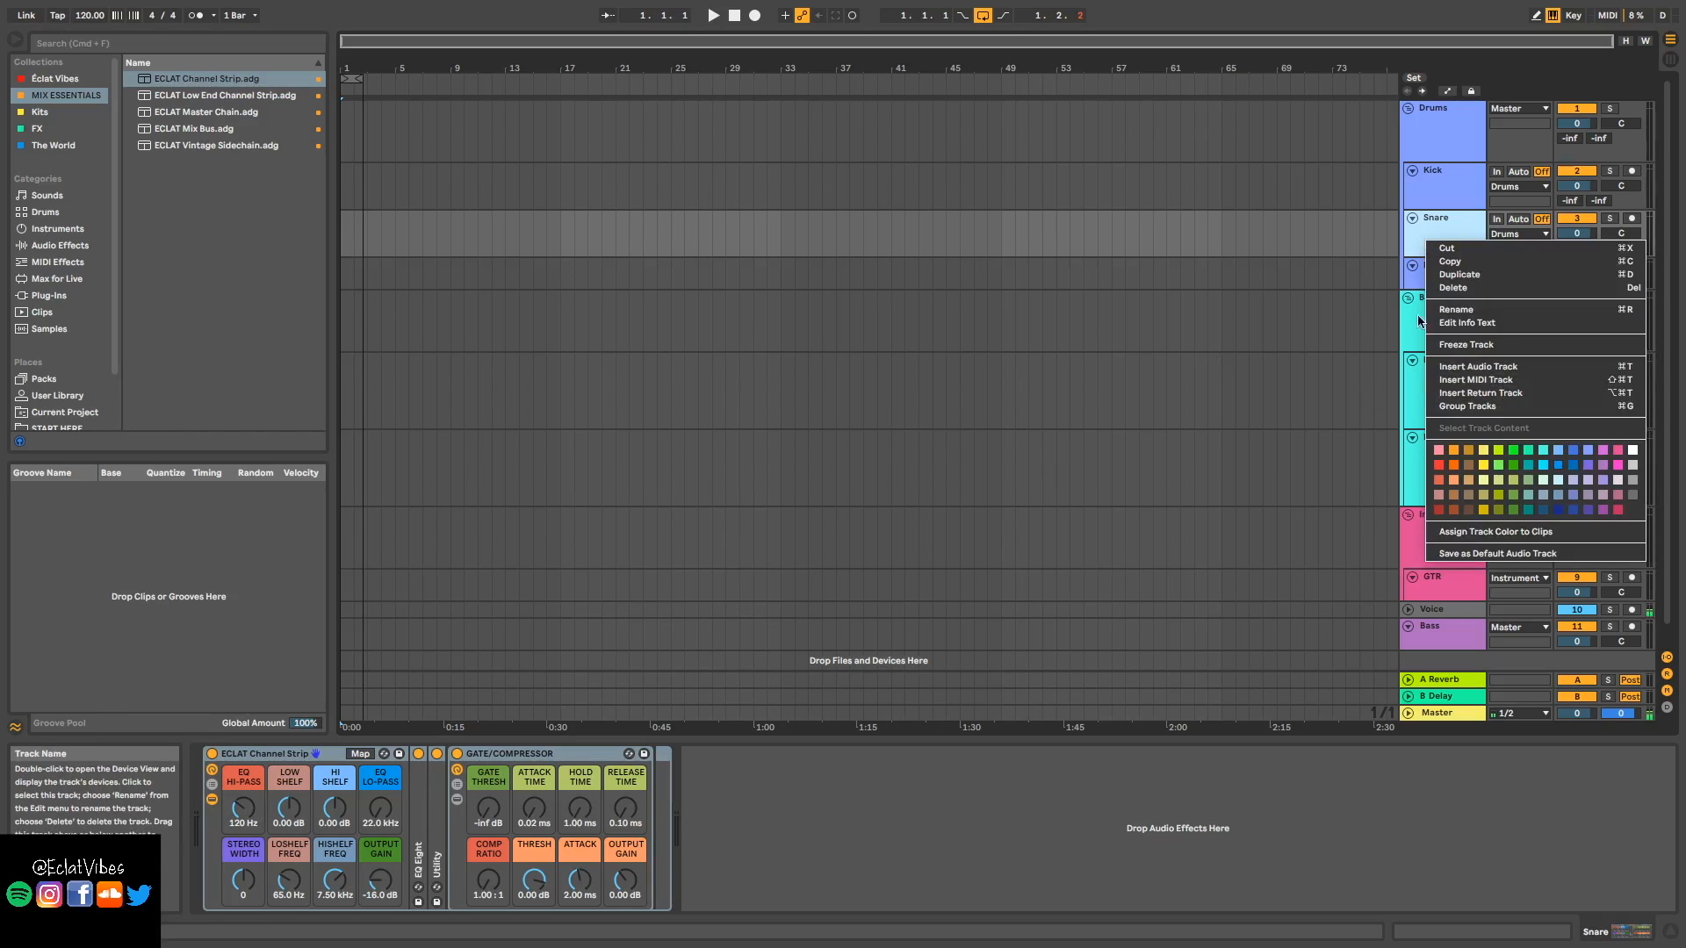
{"action": "left_click", "coordinate": [1465, 555]}
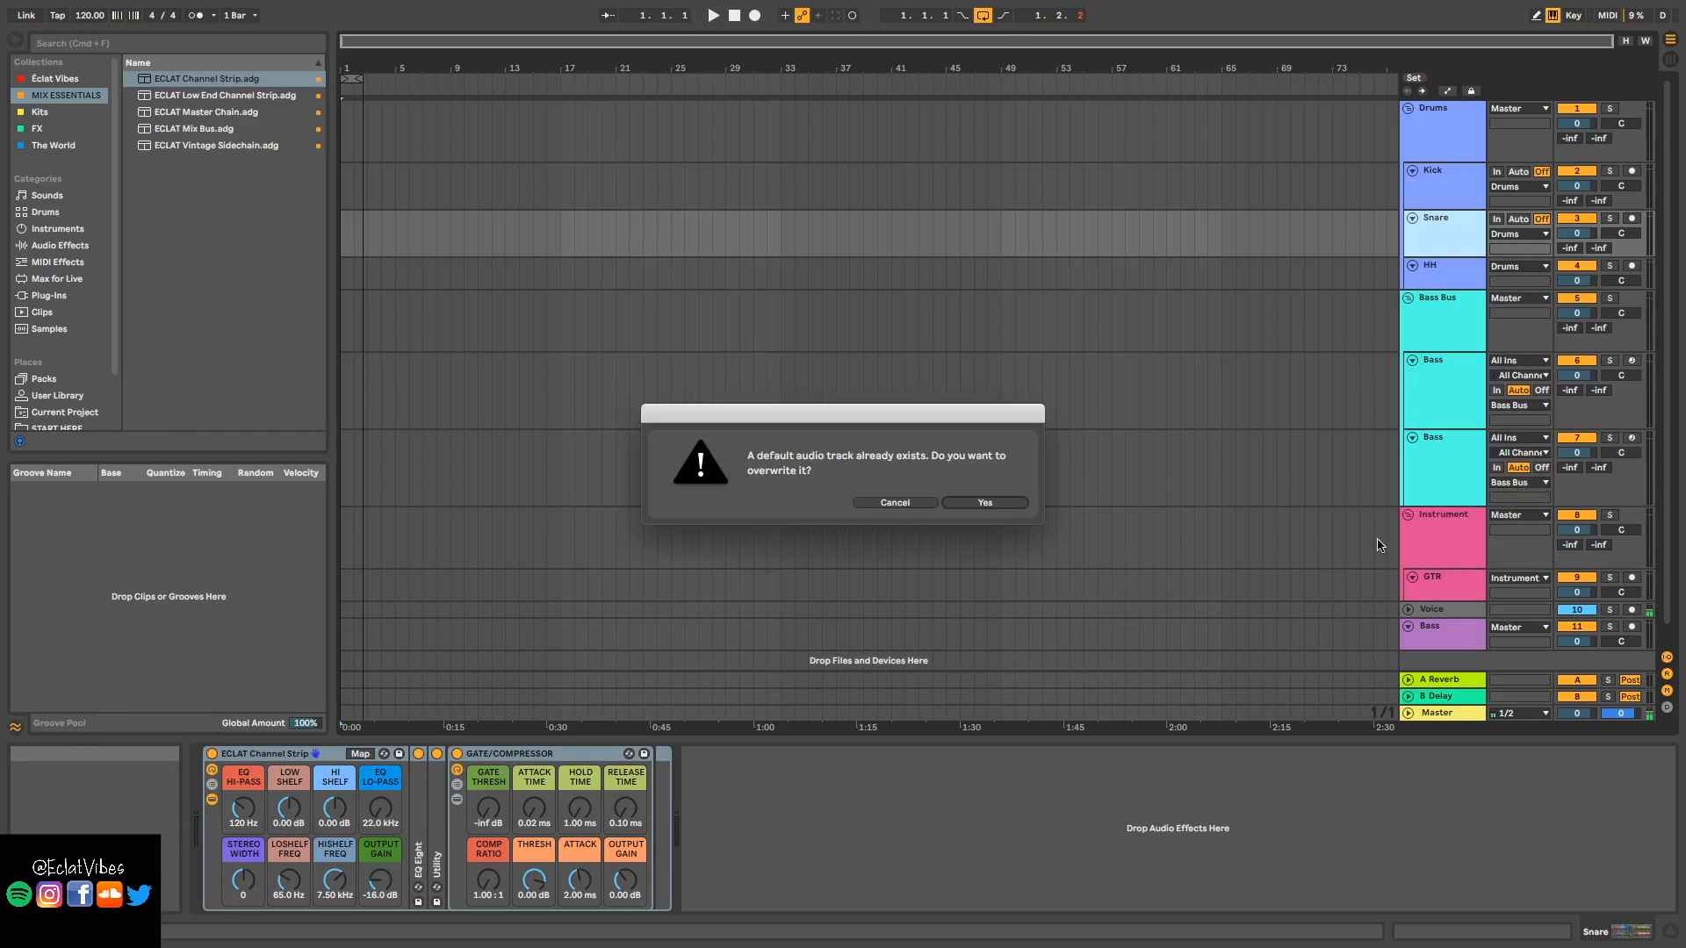
{"action": "left_click", "coordinate": [984, 502]}
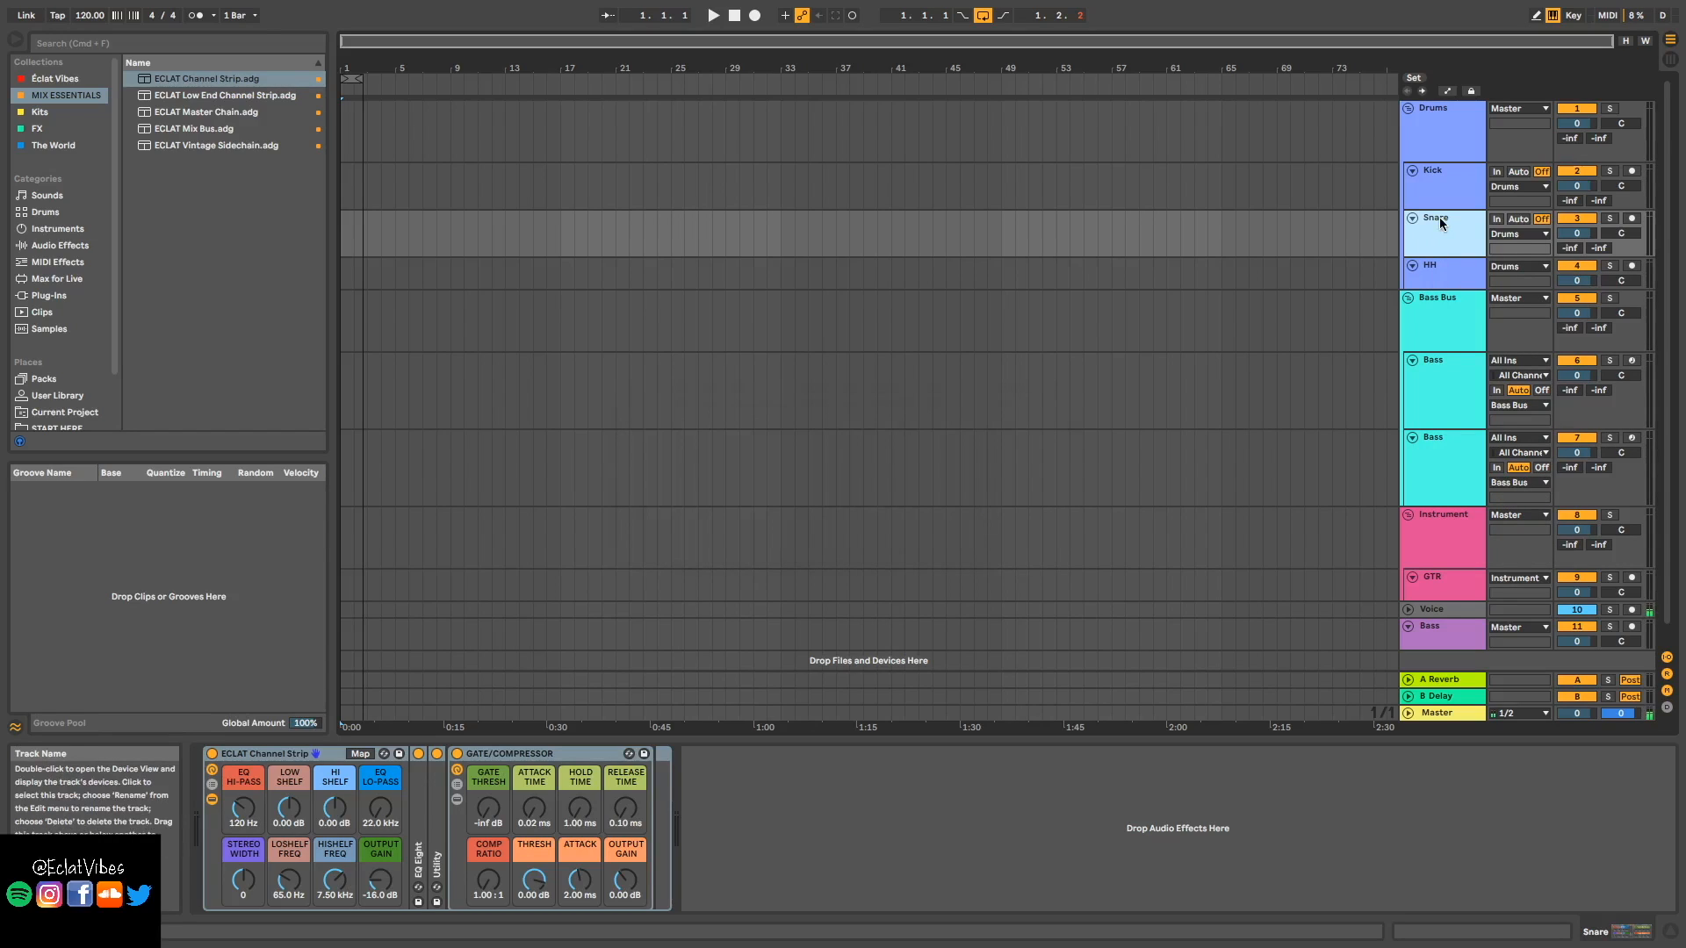
- Duplicate the Snare track inside the Drums group and rename the copy Bass
{"action": "key", "text": "super+d"}
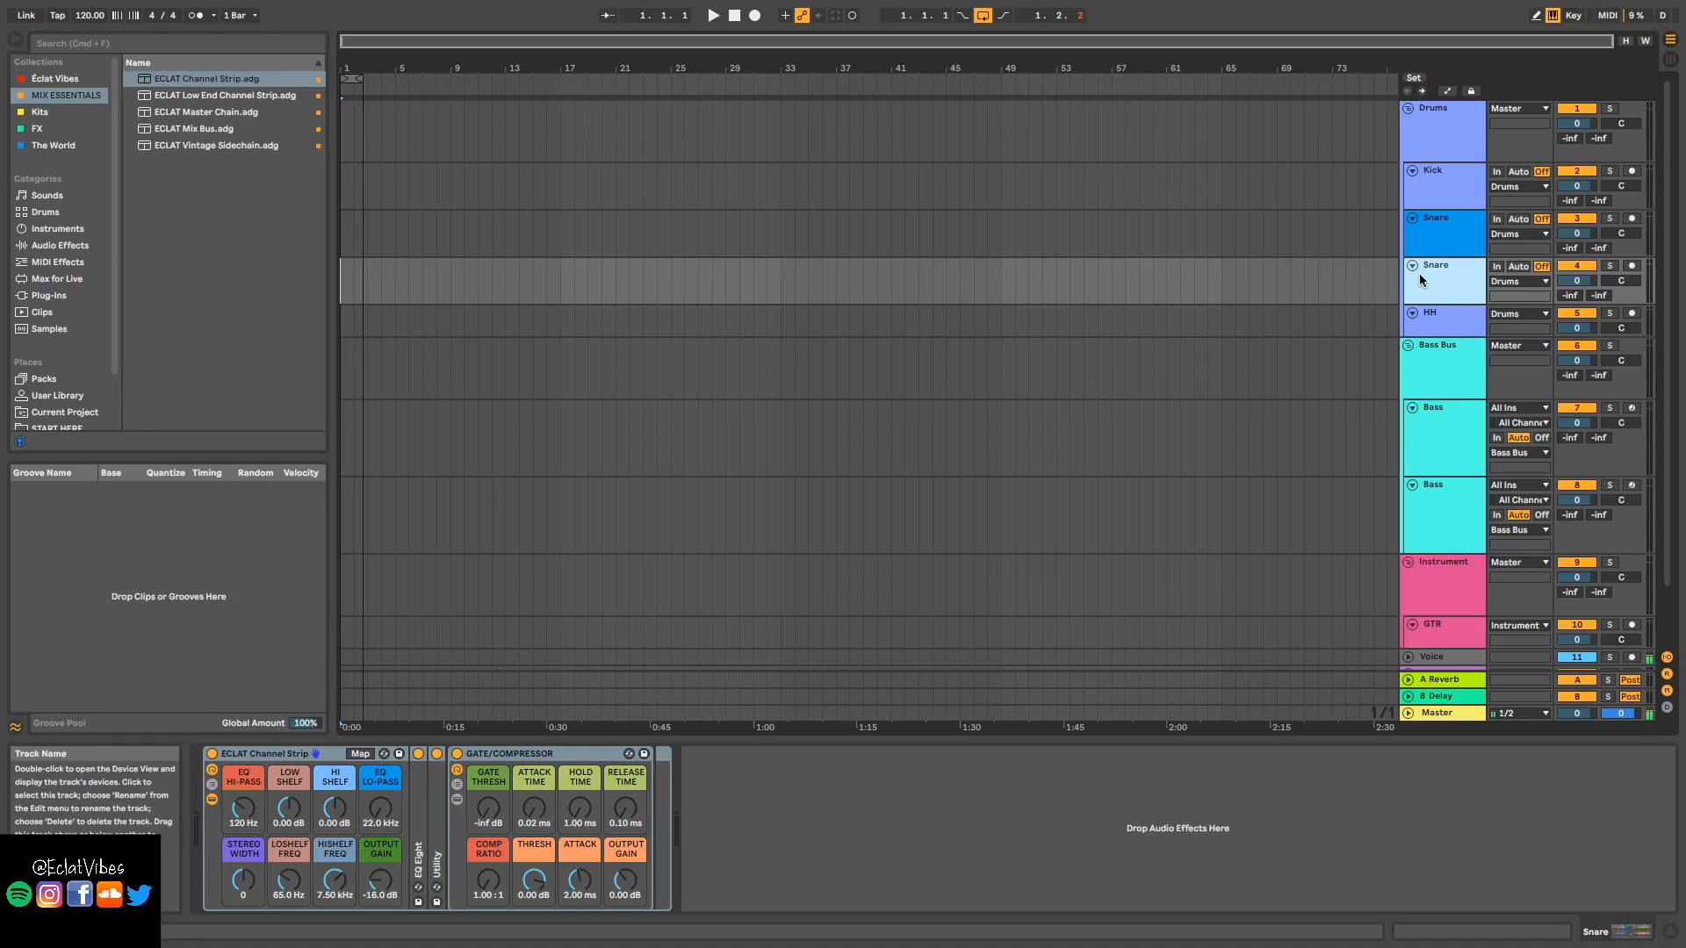
{"action": "key", "text": "super+r"}
{"action": "type", "text": "Bass"}
{"action": "key", "text": "Return"}
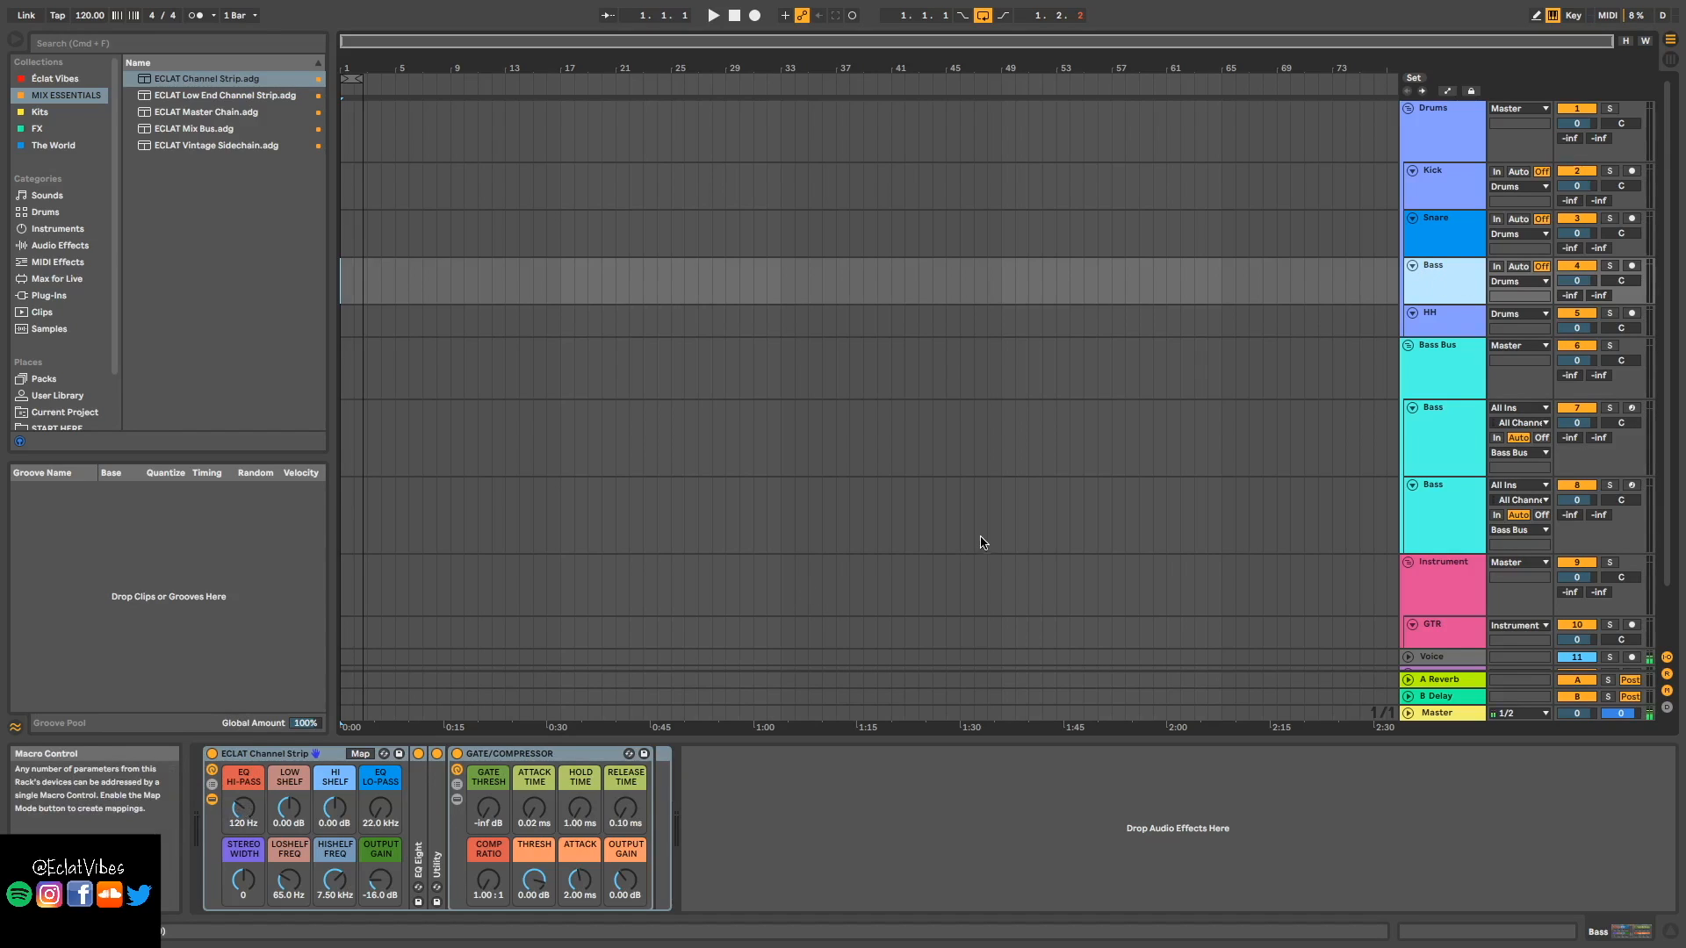
- Save the Kick track as the default audio track, overwriting the existing default, and duplicate the Kick track
{"action": "left_click", "coordinate": [1450, 179]}
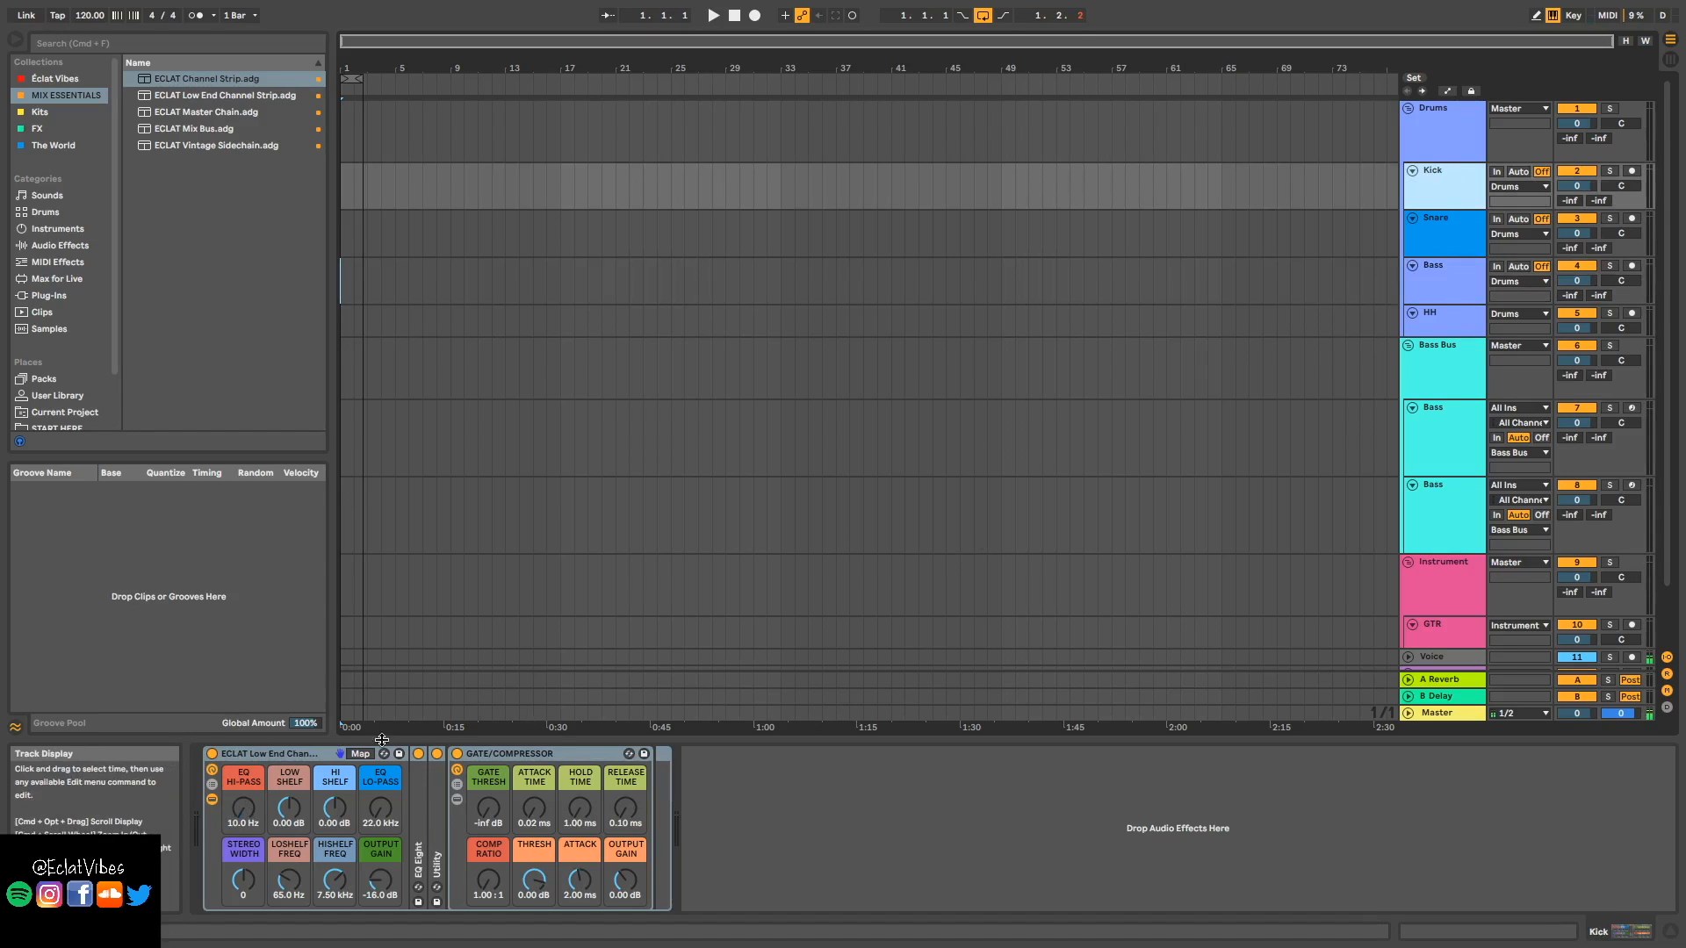
{"action": "right_click", "coordinate": [1436, 175]}
{"action": "left_click", "coordinate": [1495, 492]}
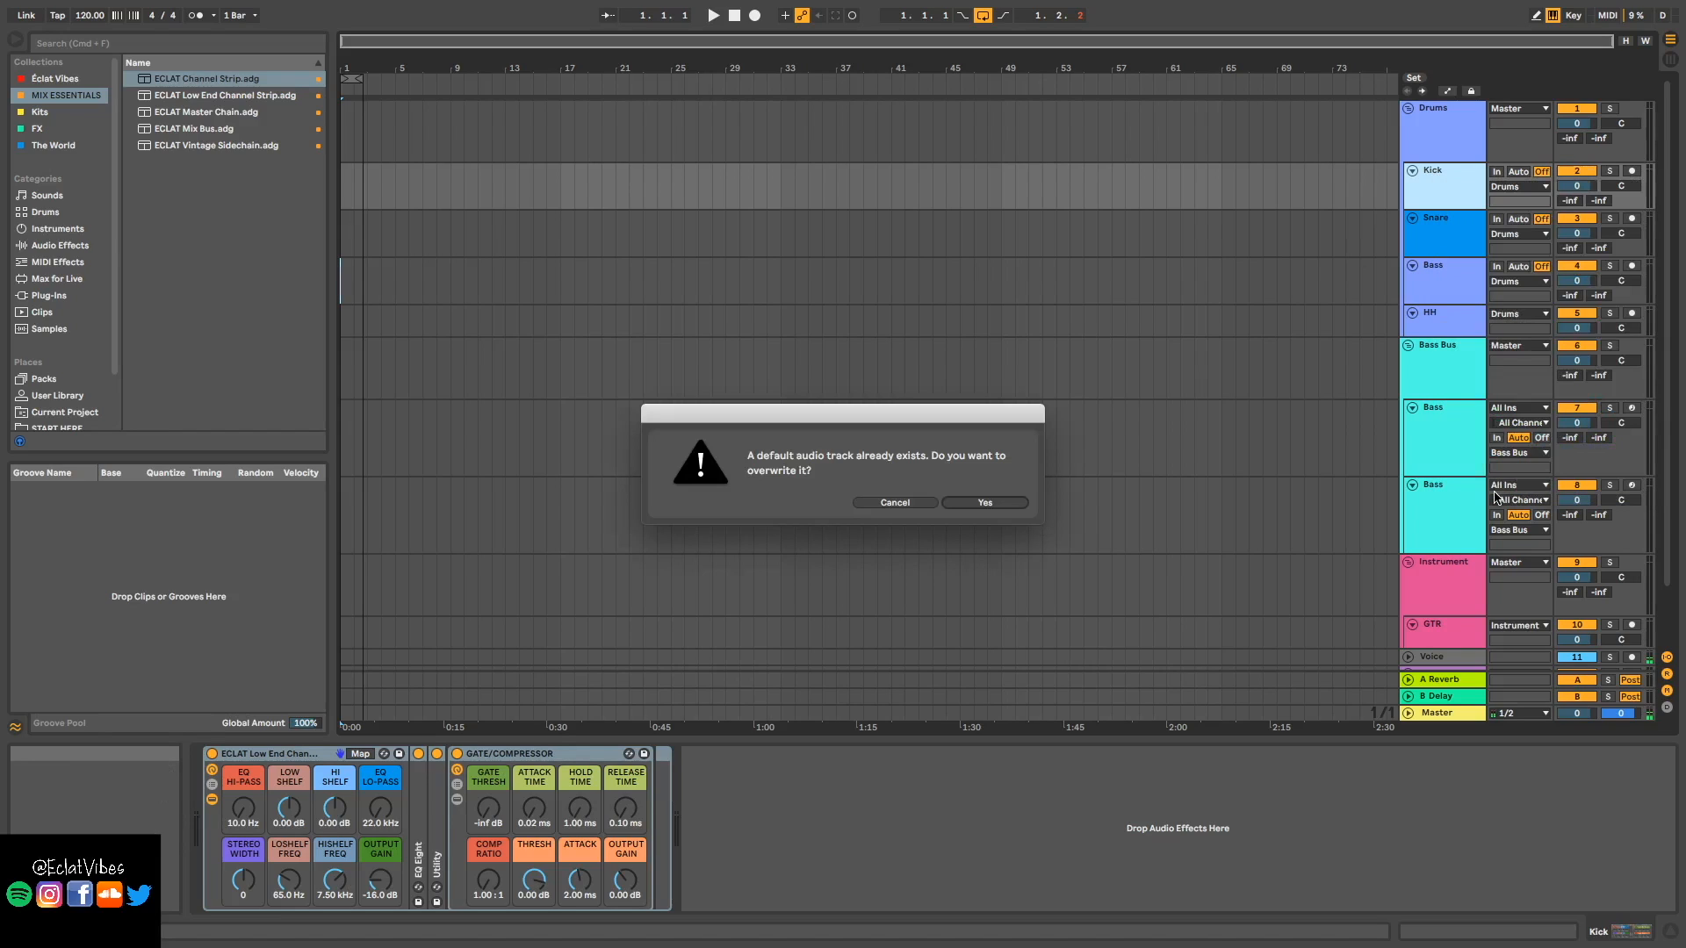
{"action": "left_click", "coordinate": [984, 503]}
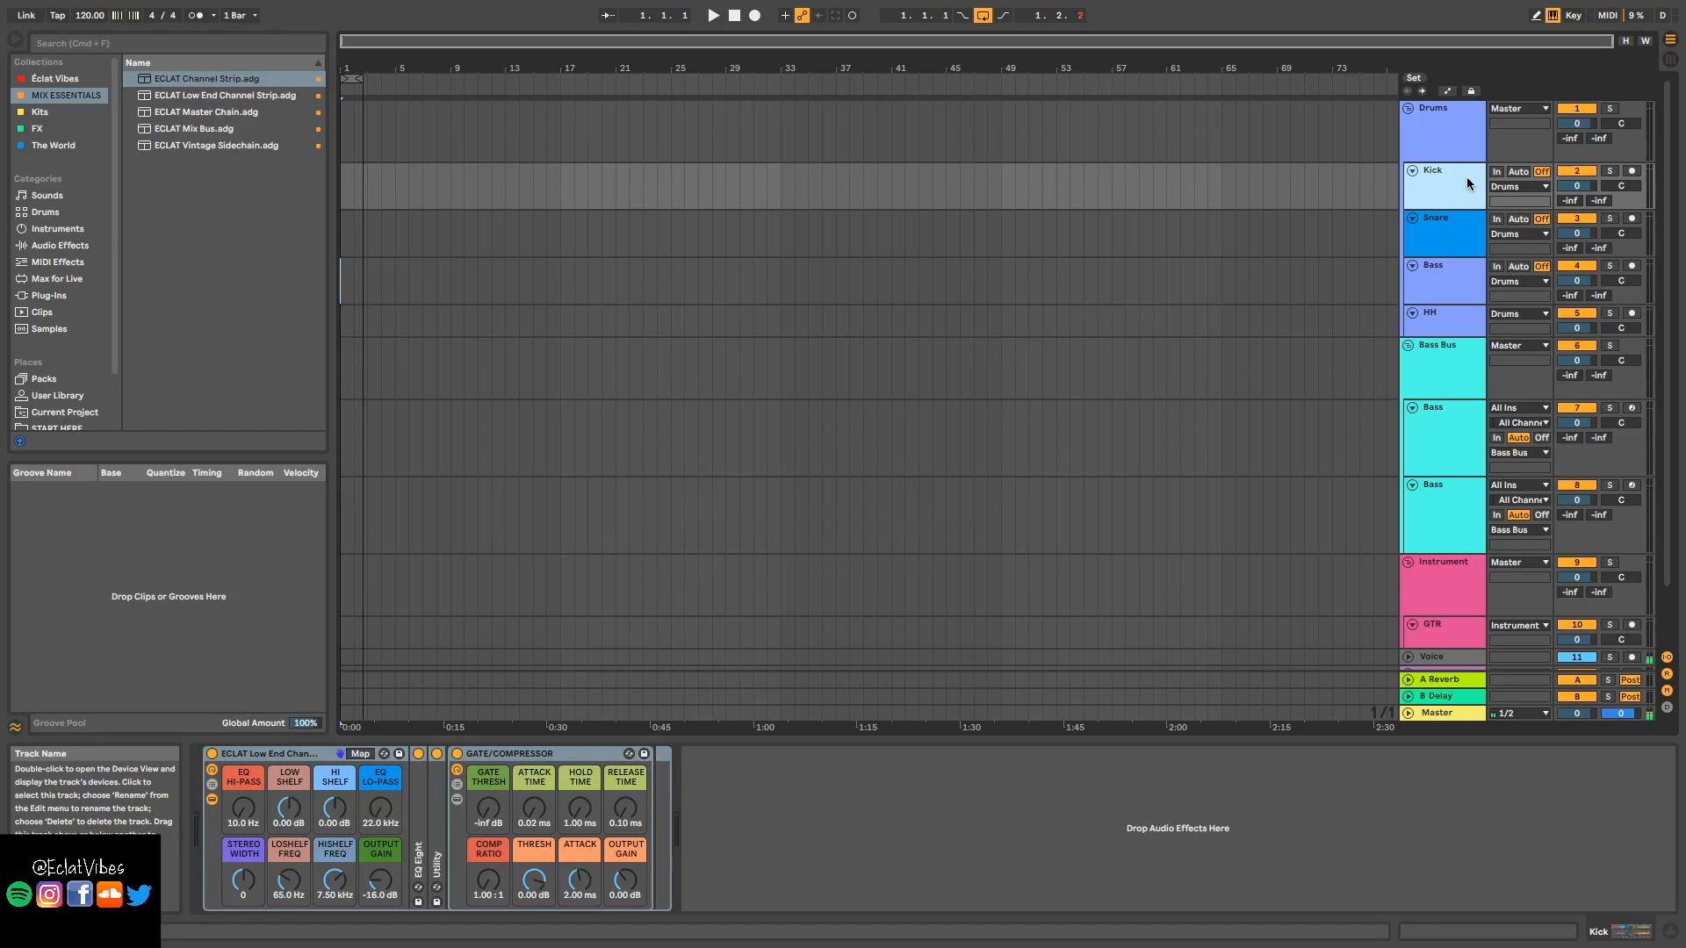
{"action": "key", "text": "super+d"}
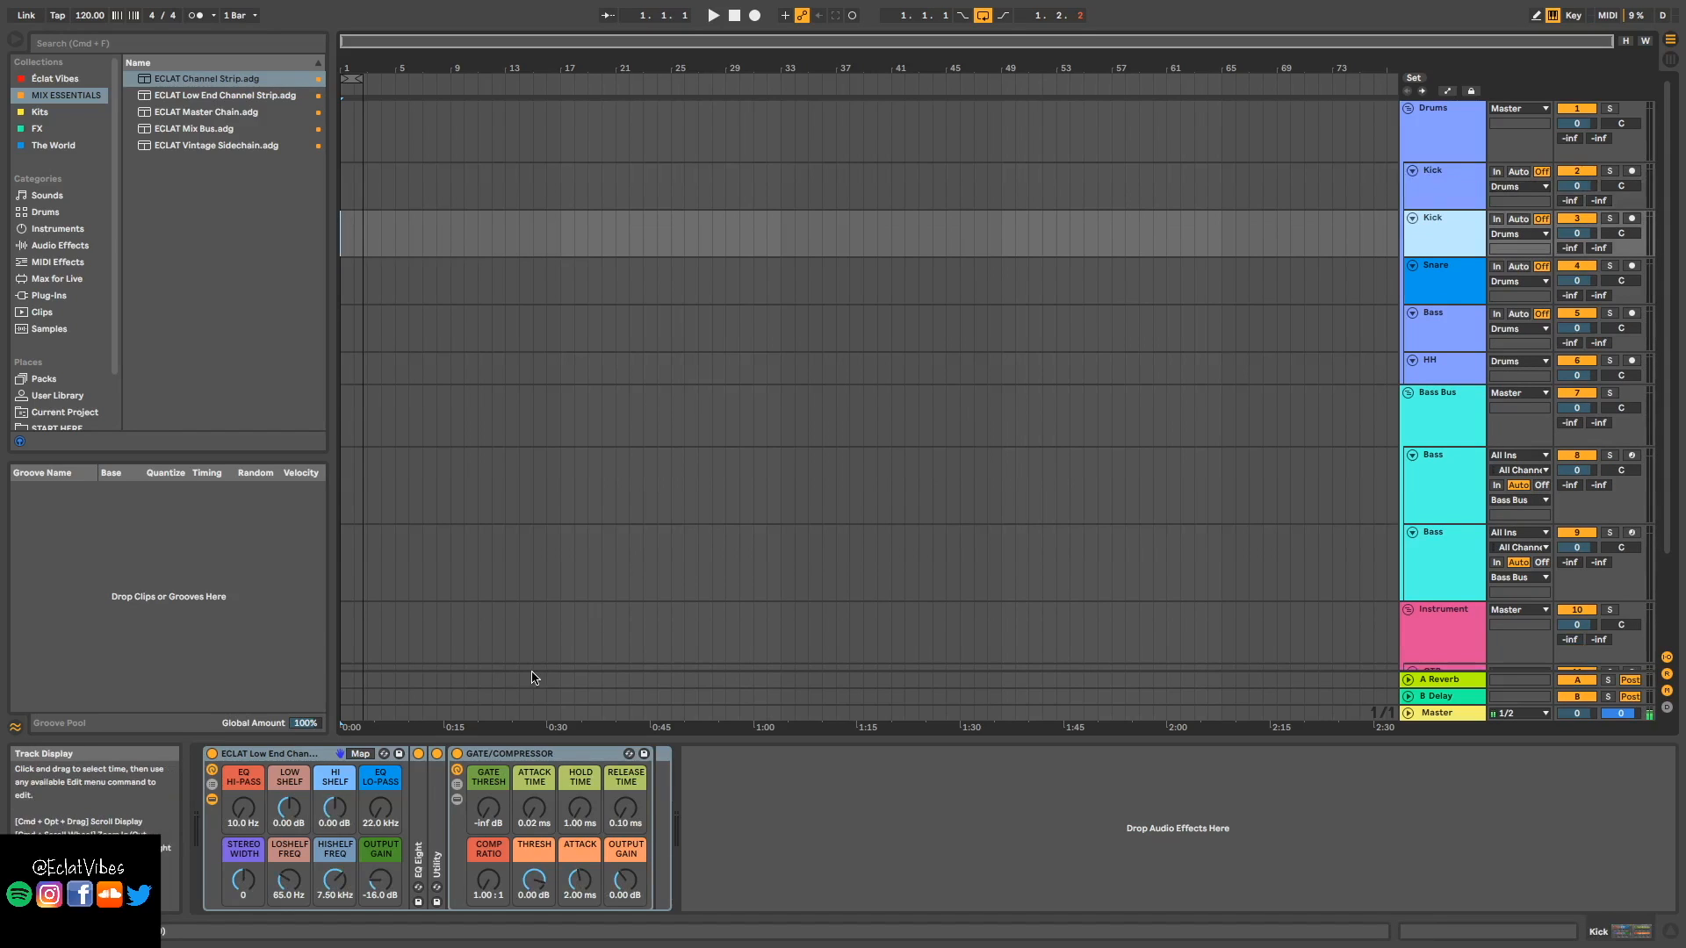
- Load the ECLAT Mix Bus rack onto the Drums, Bass and Instrument group tracks
{"action": "left_click", "coordinate": [1440, 478]}
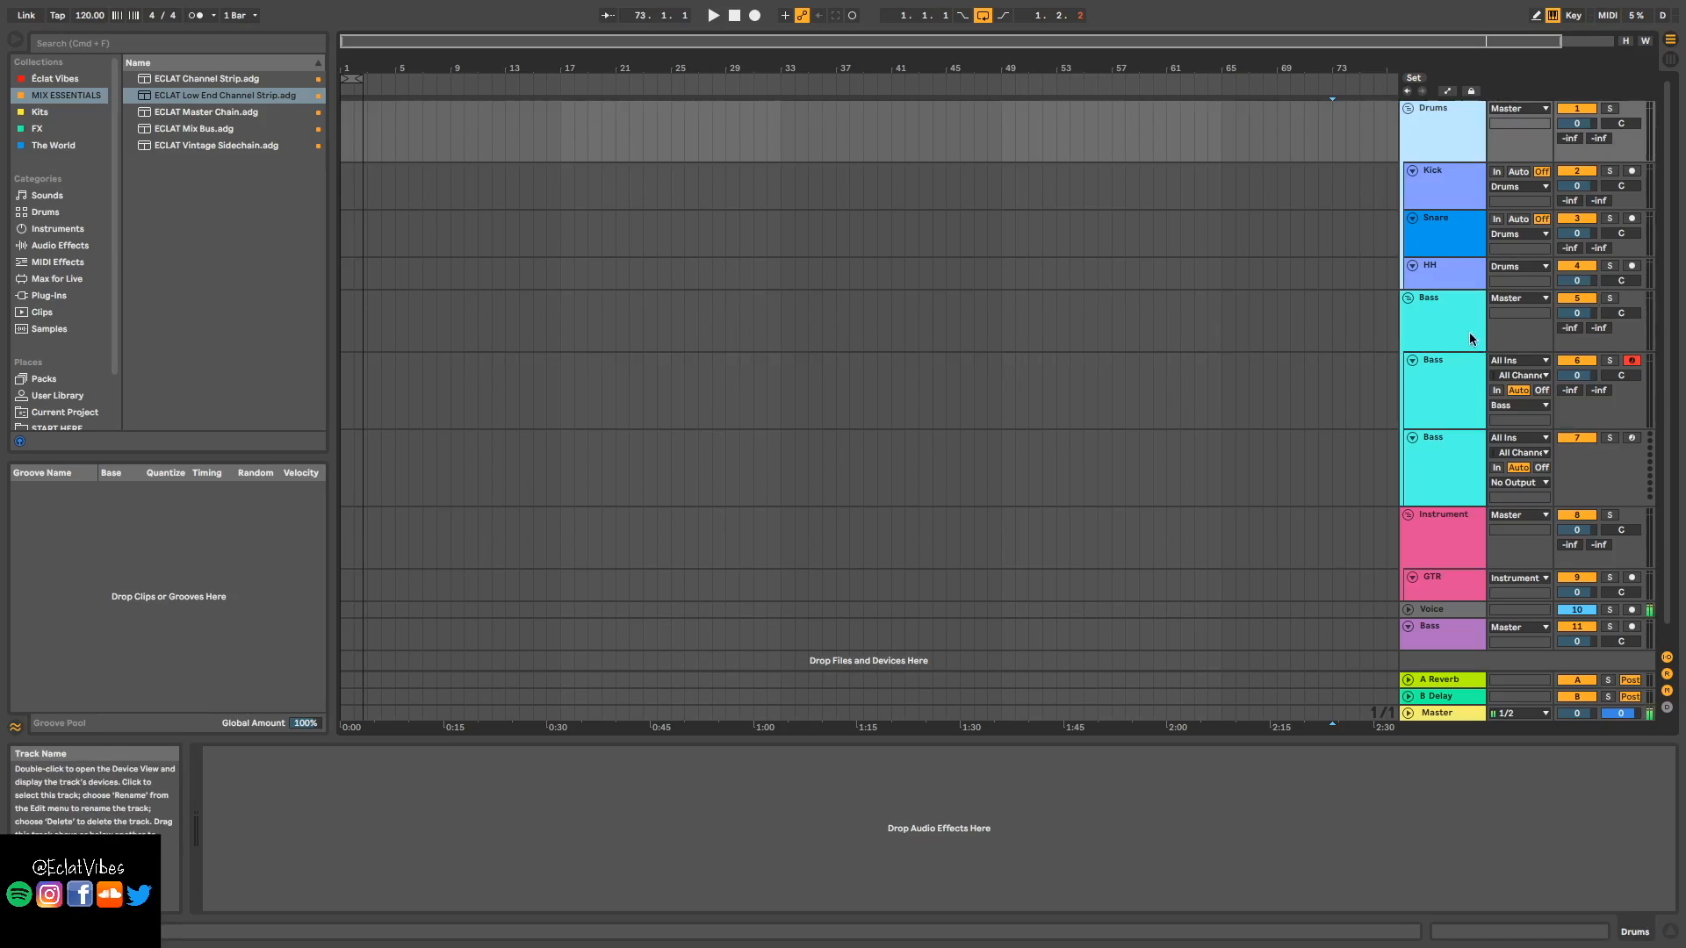
{"action": "left_click", "coordinate": [1433, 524]}
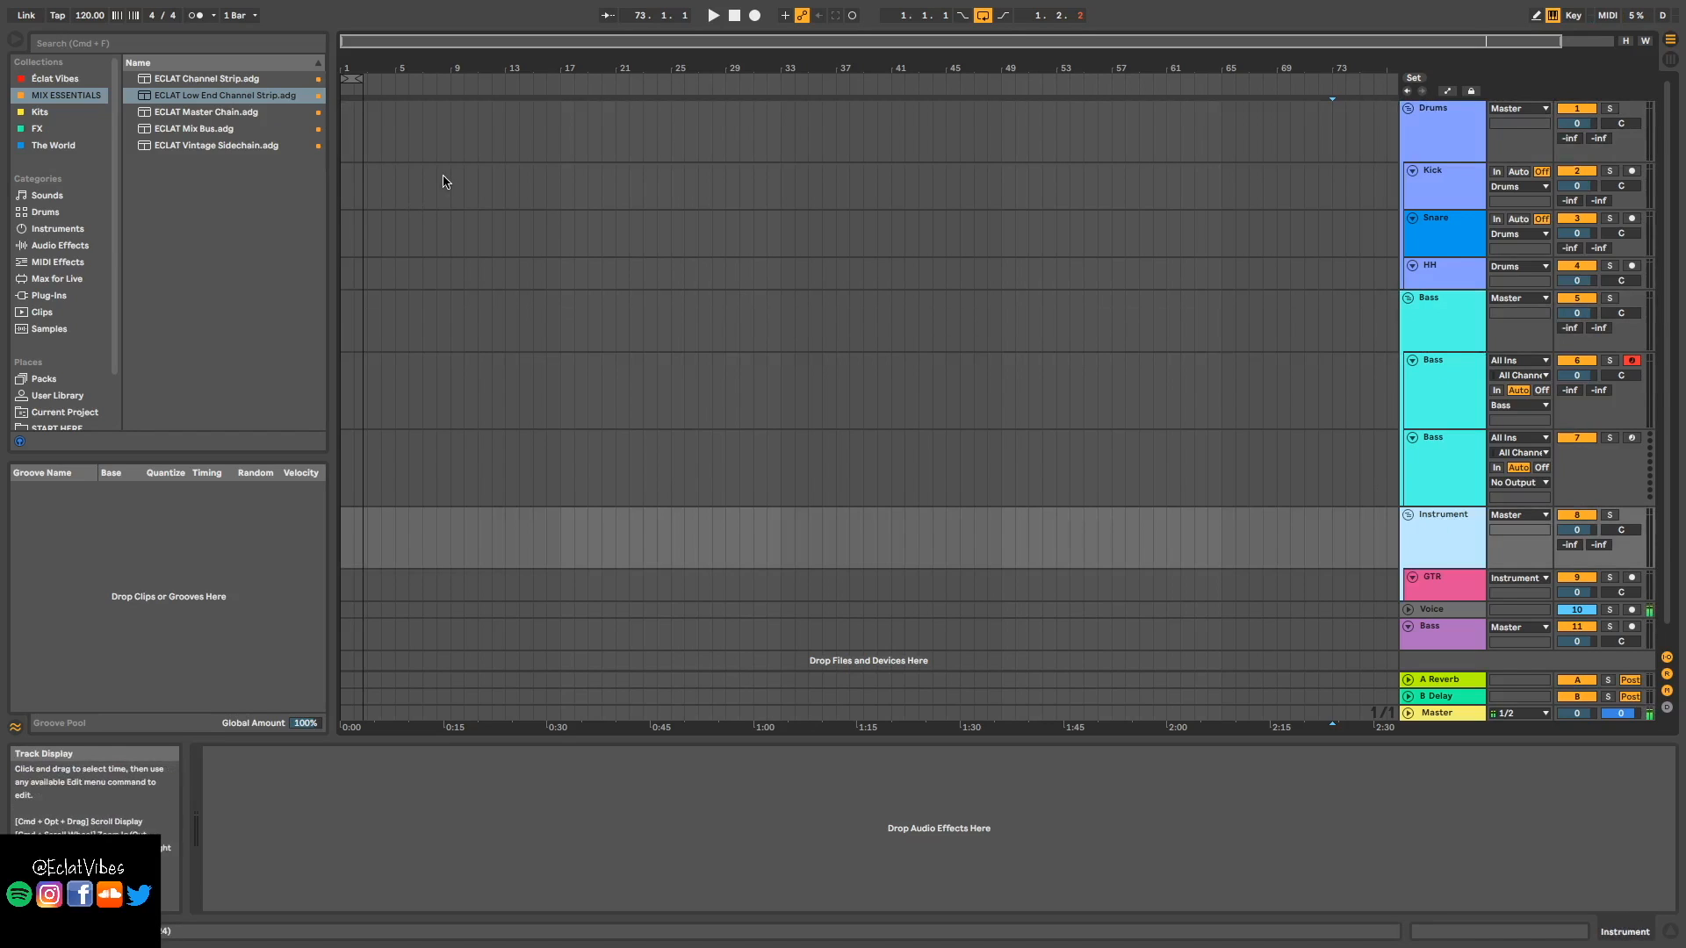
{"action": "left_click_drag", "start_coordinate": [205, 129], "coordinate": [1456, 148]}
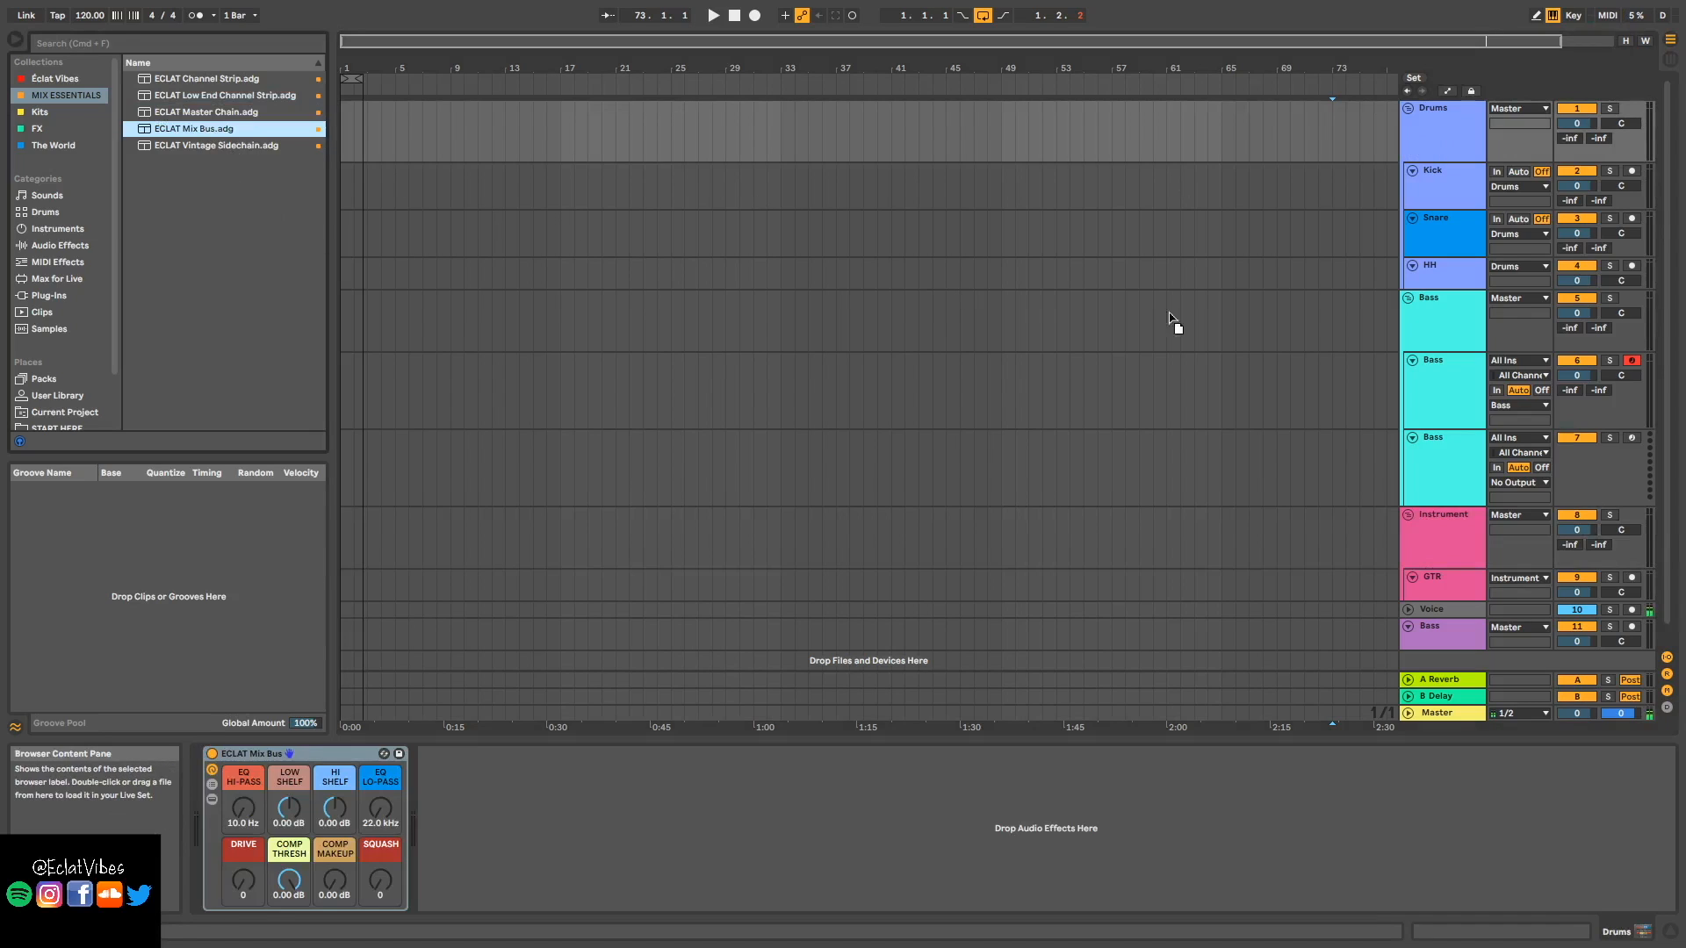
{"action": "left_click", "coordinate": [1435, 327]}
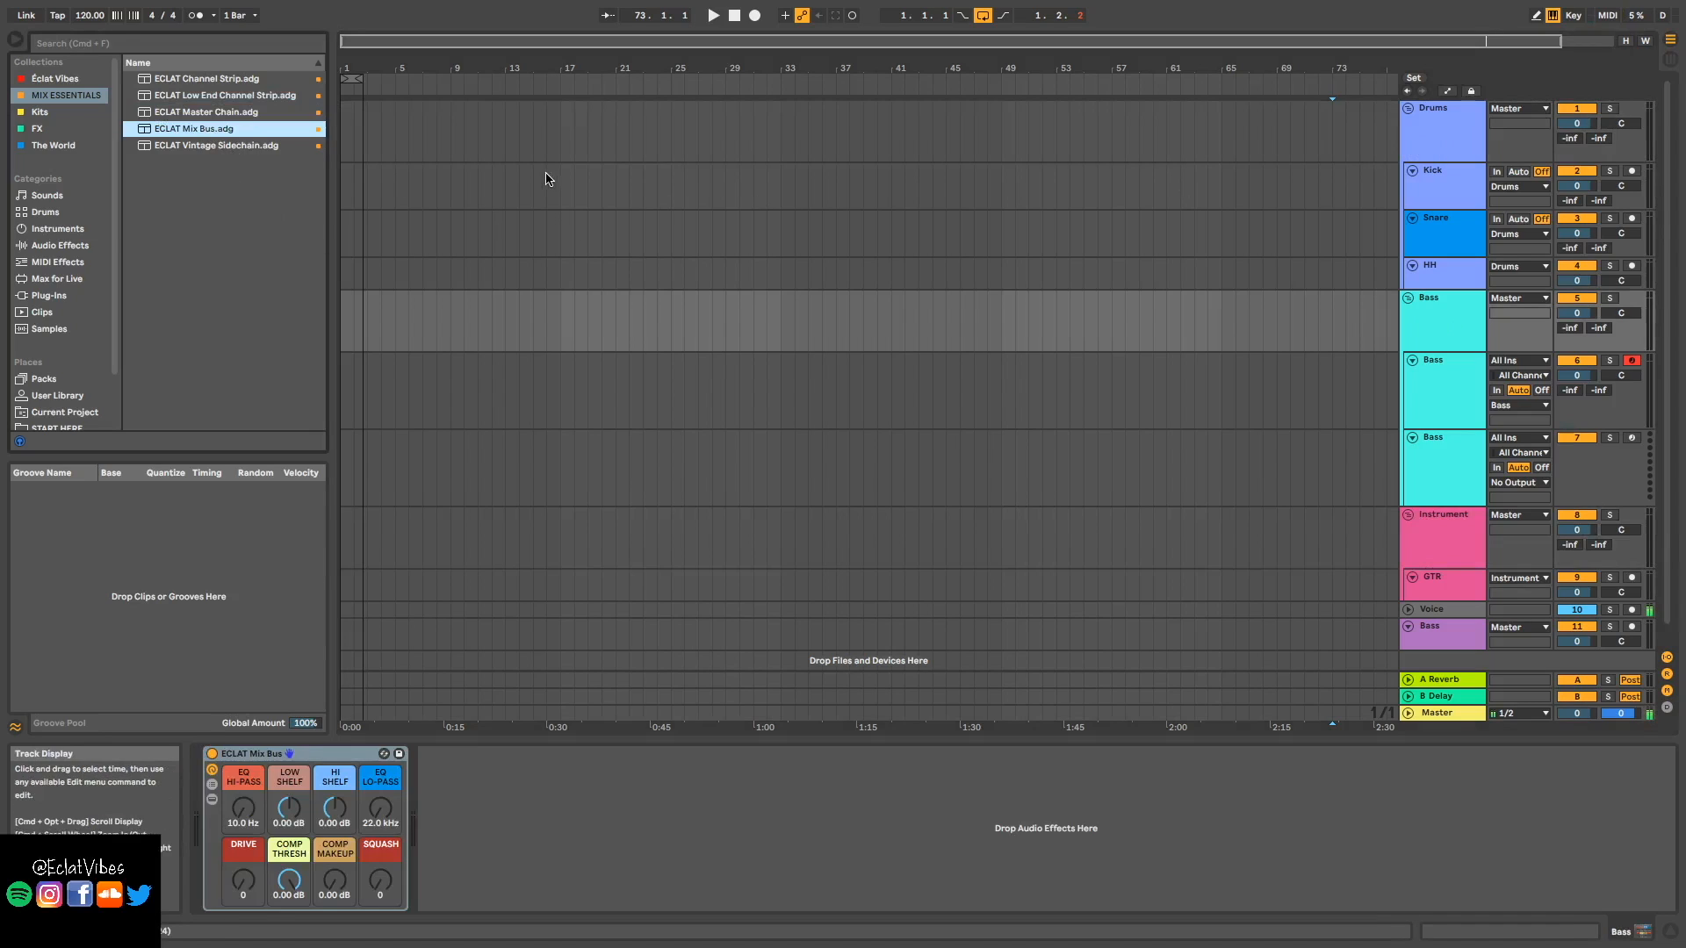
{"action": "left_click_drag", "start_coordinate": [182, 128], "coordinate": [1464, 140]}
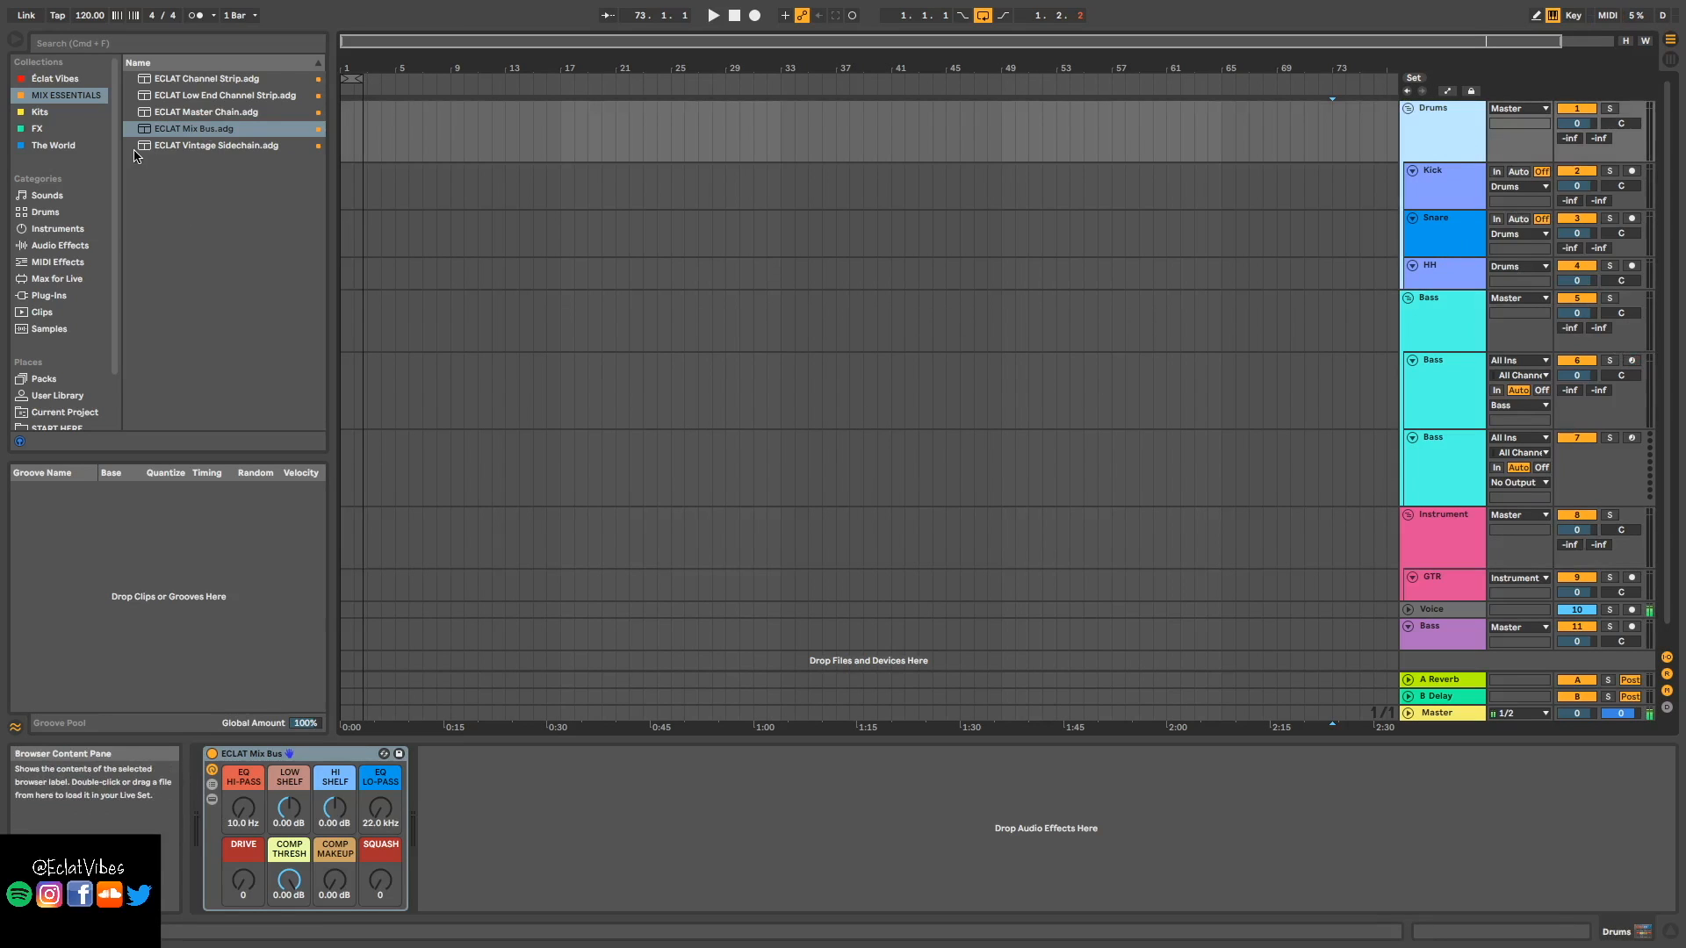
- Load the ECLAT Master Chain rack onto the Master track
{"action": "left_click_drag", "start_coordinate": [194, 118], "coordinate": [1456, 714]}
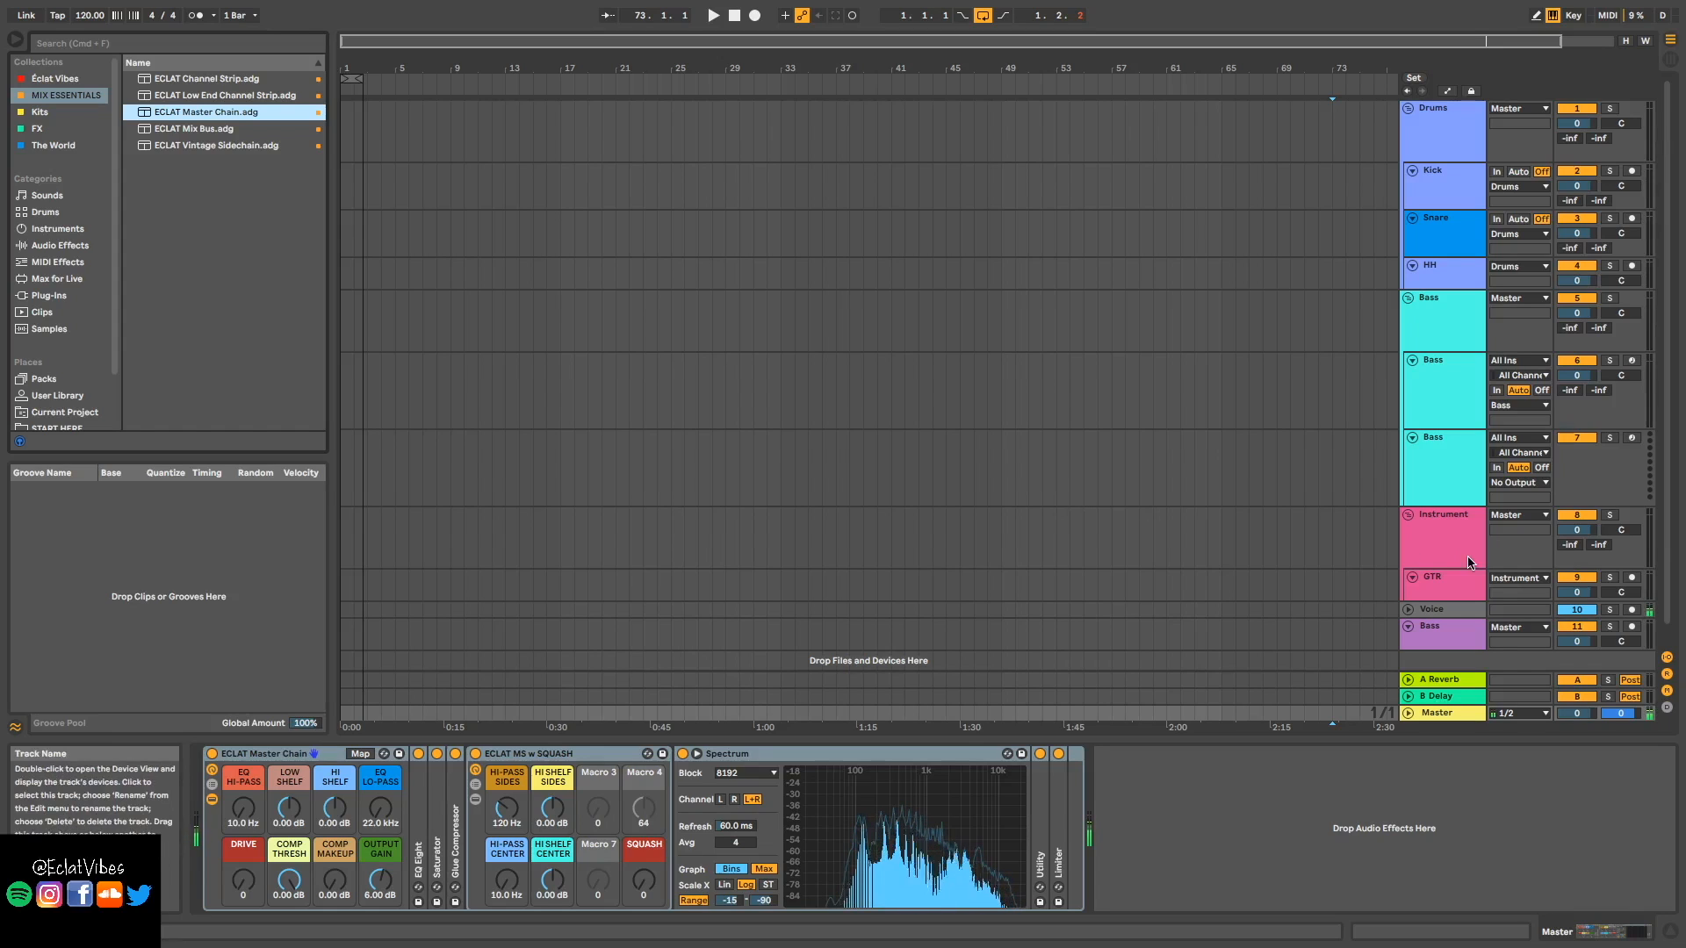
- Examine the device chains on the Voice, Master and Kick tracks and the mixer levels in Session View
{"action": "left_click", "coordinate": [1461, 609]}
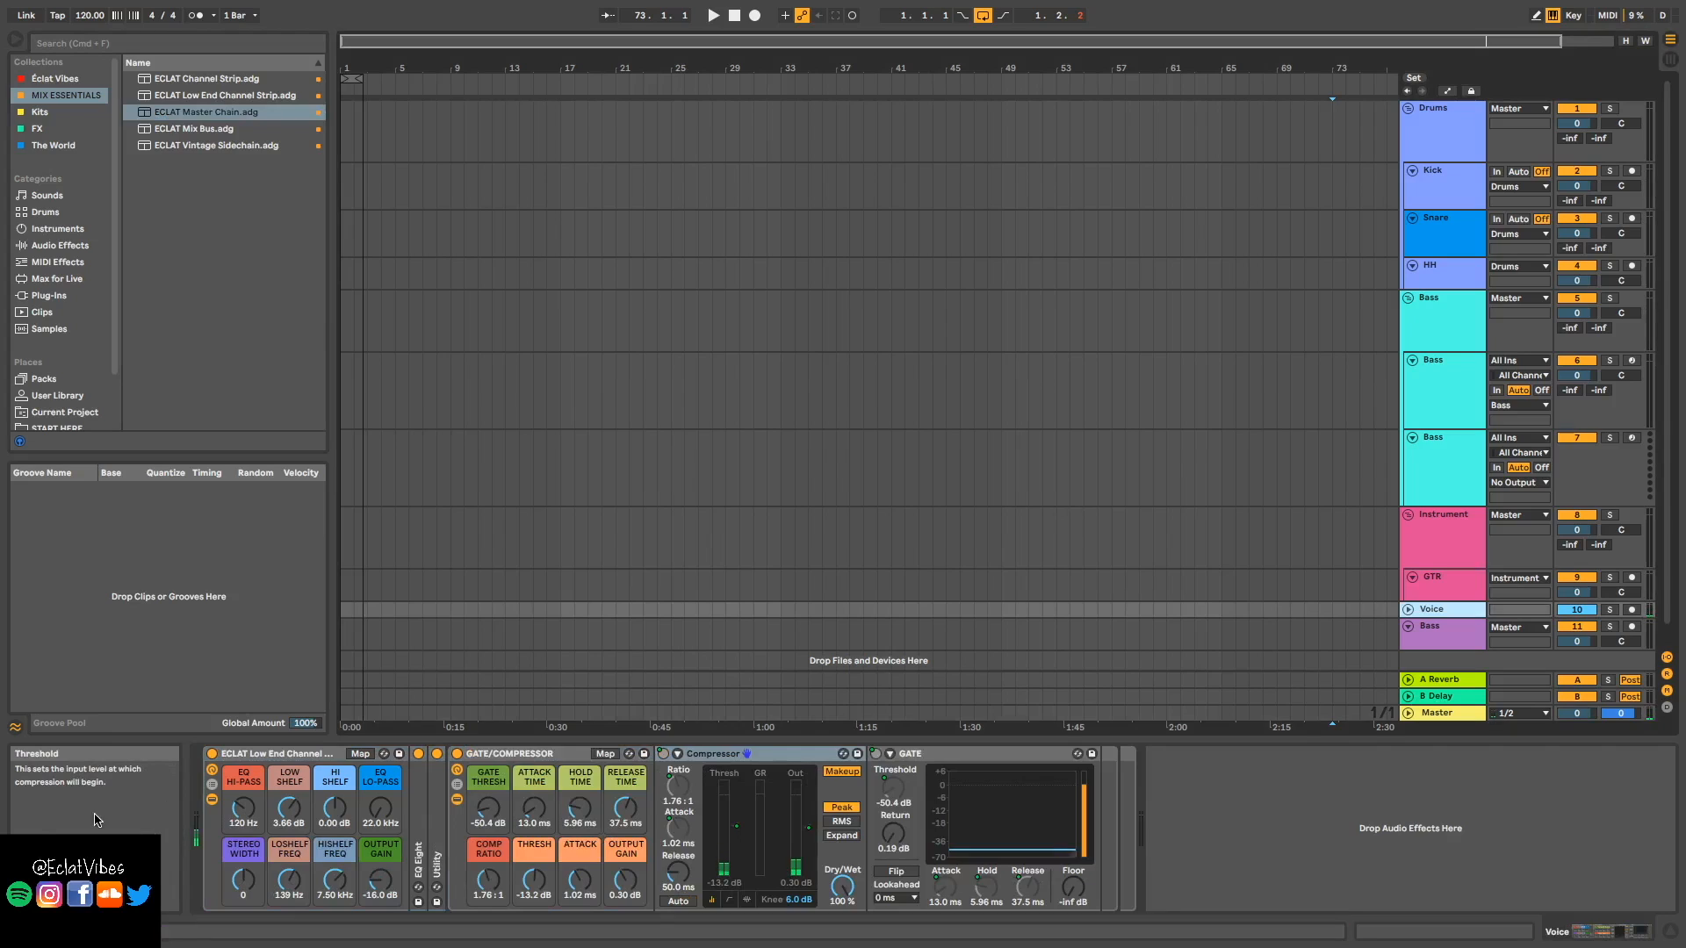
{"action": "left_click", "coordinate": [690, 823]}
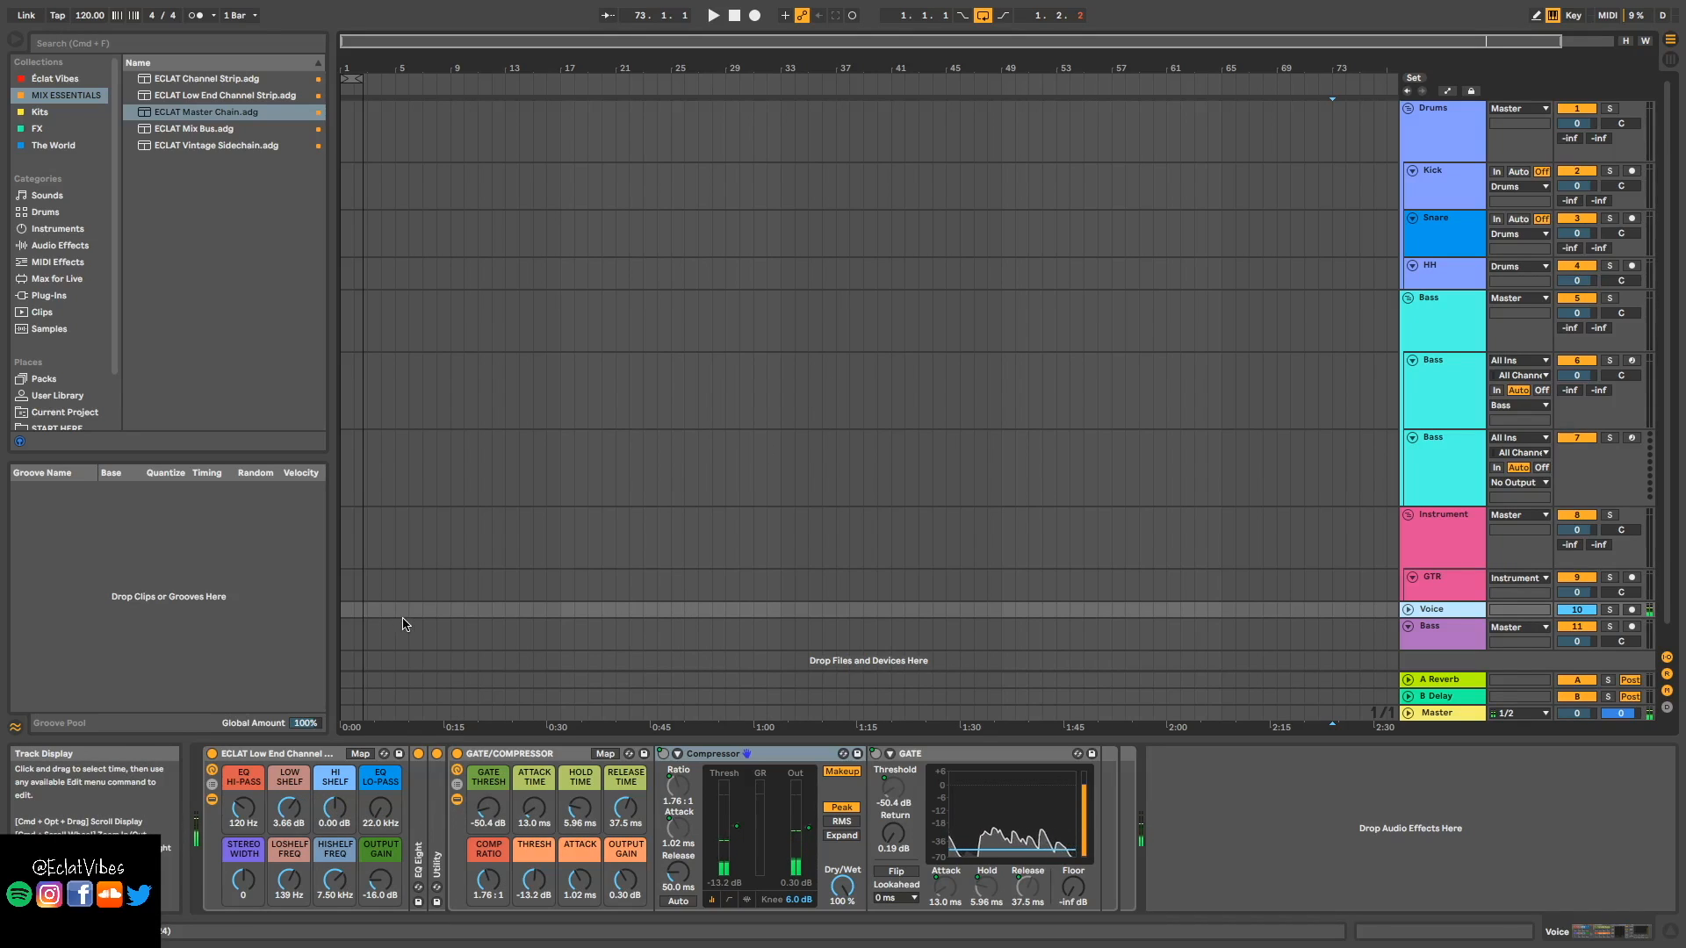
{"action": "left_click", "coordinate": [1432, 713]}
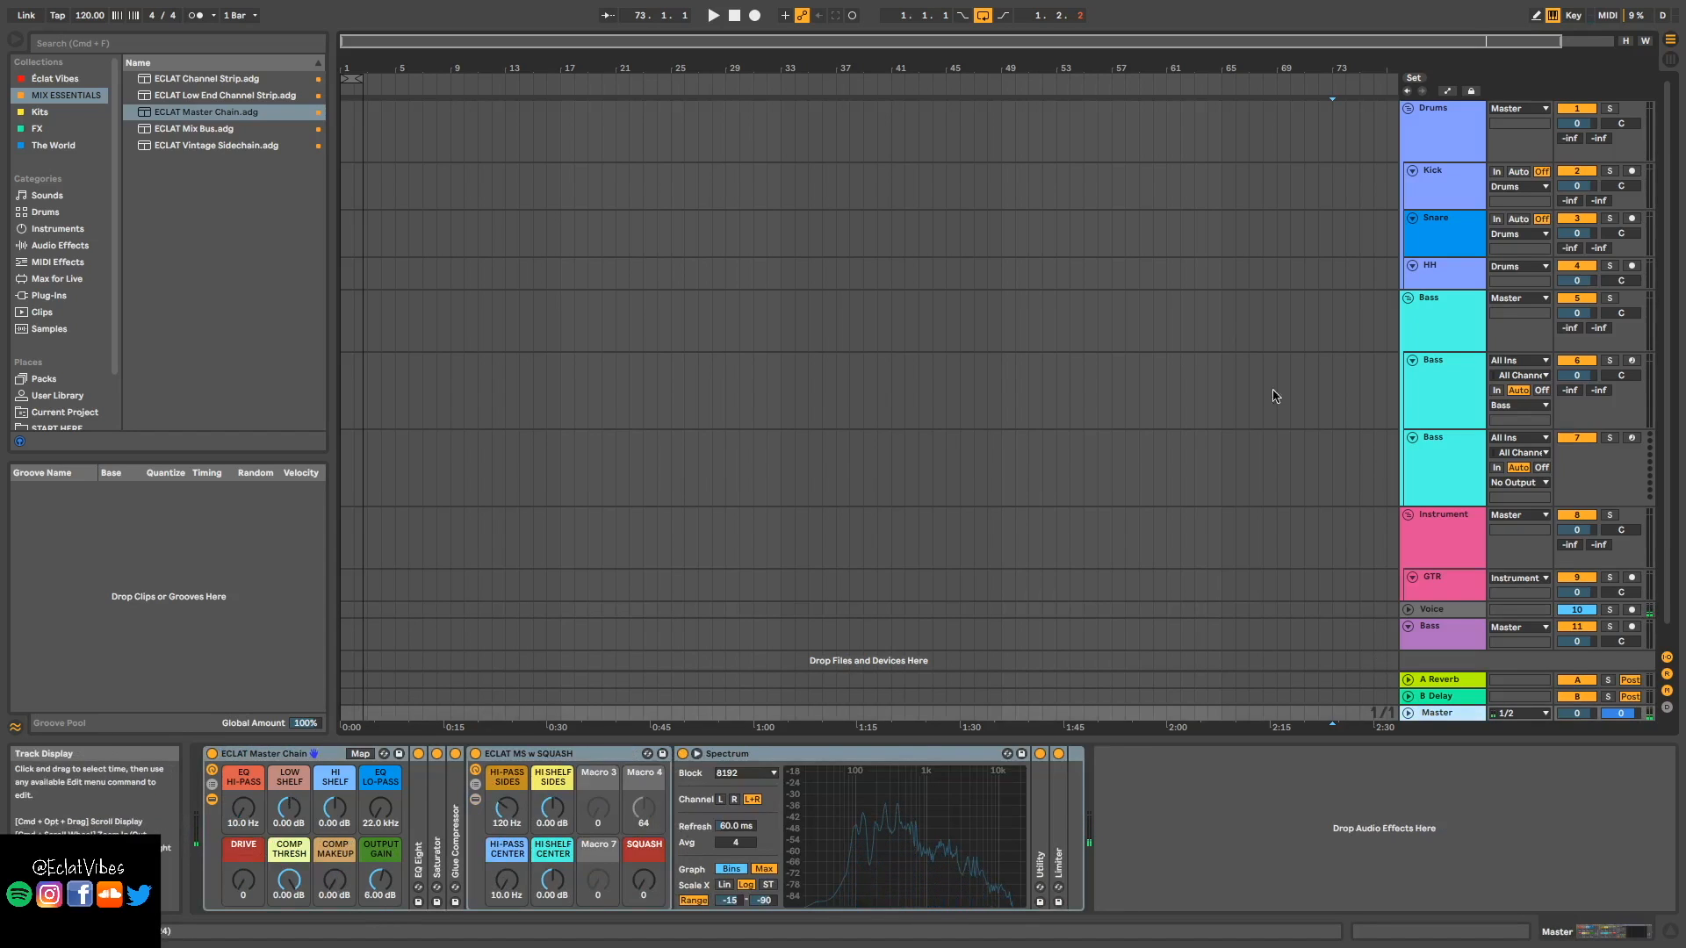
{"action": "left_click", "coordinate": [1432, 611]}
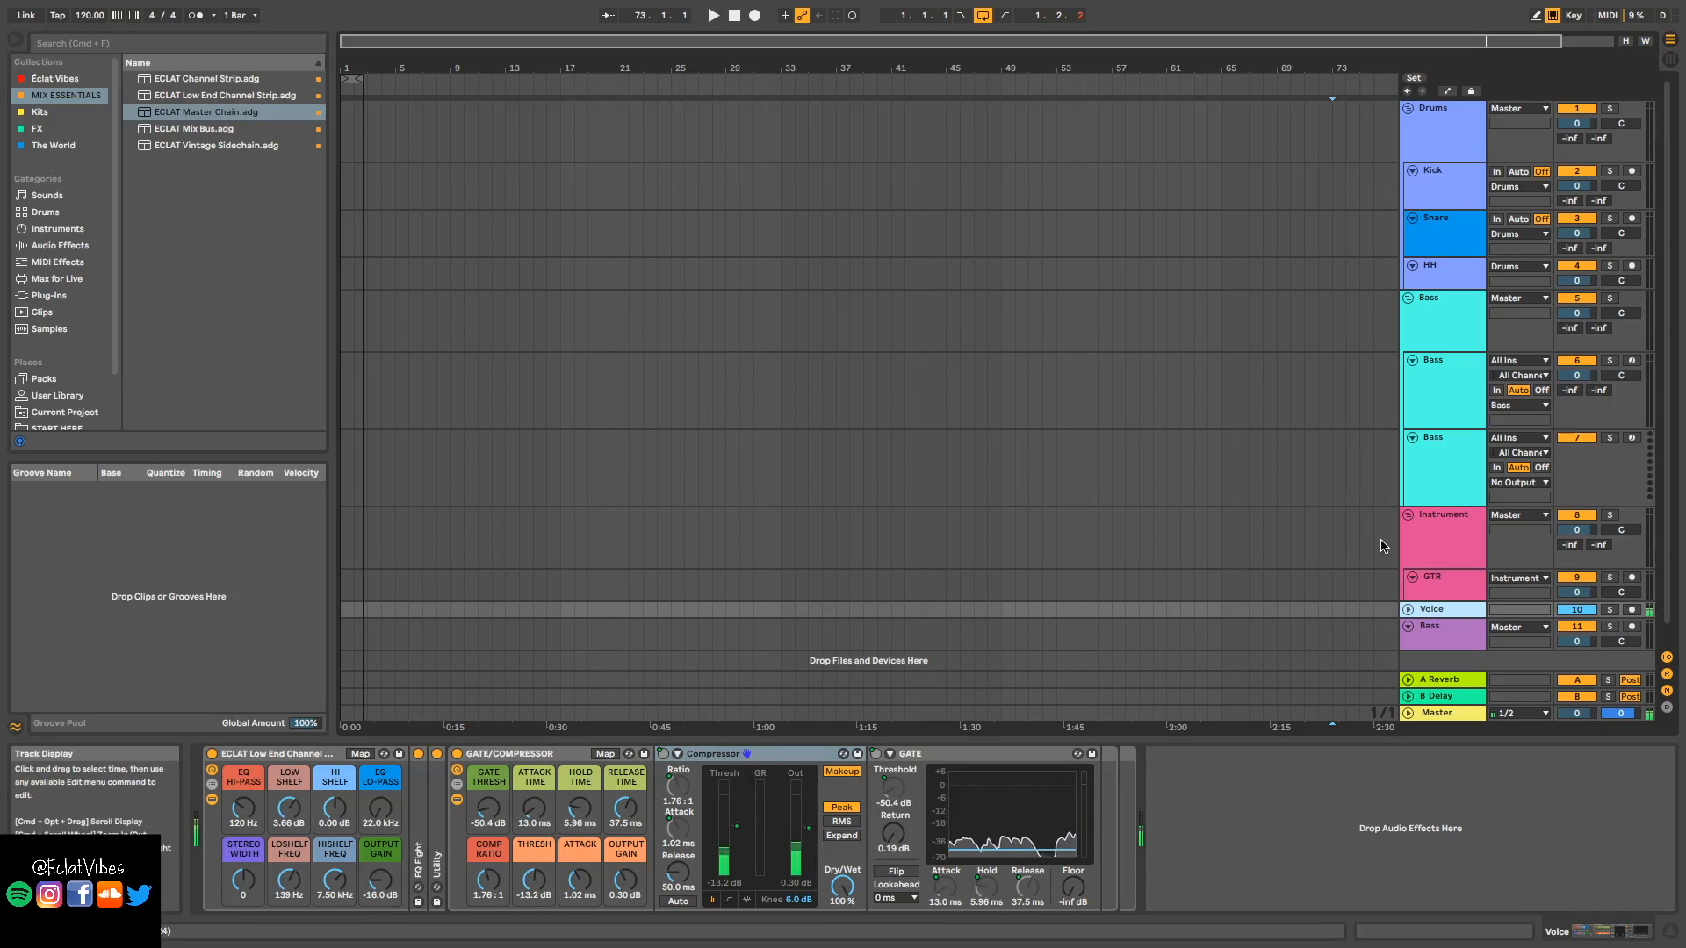
{"action": "left_click", "coordinate": [1440, 174]}
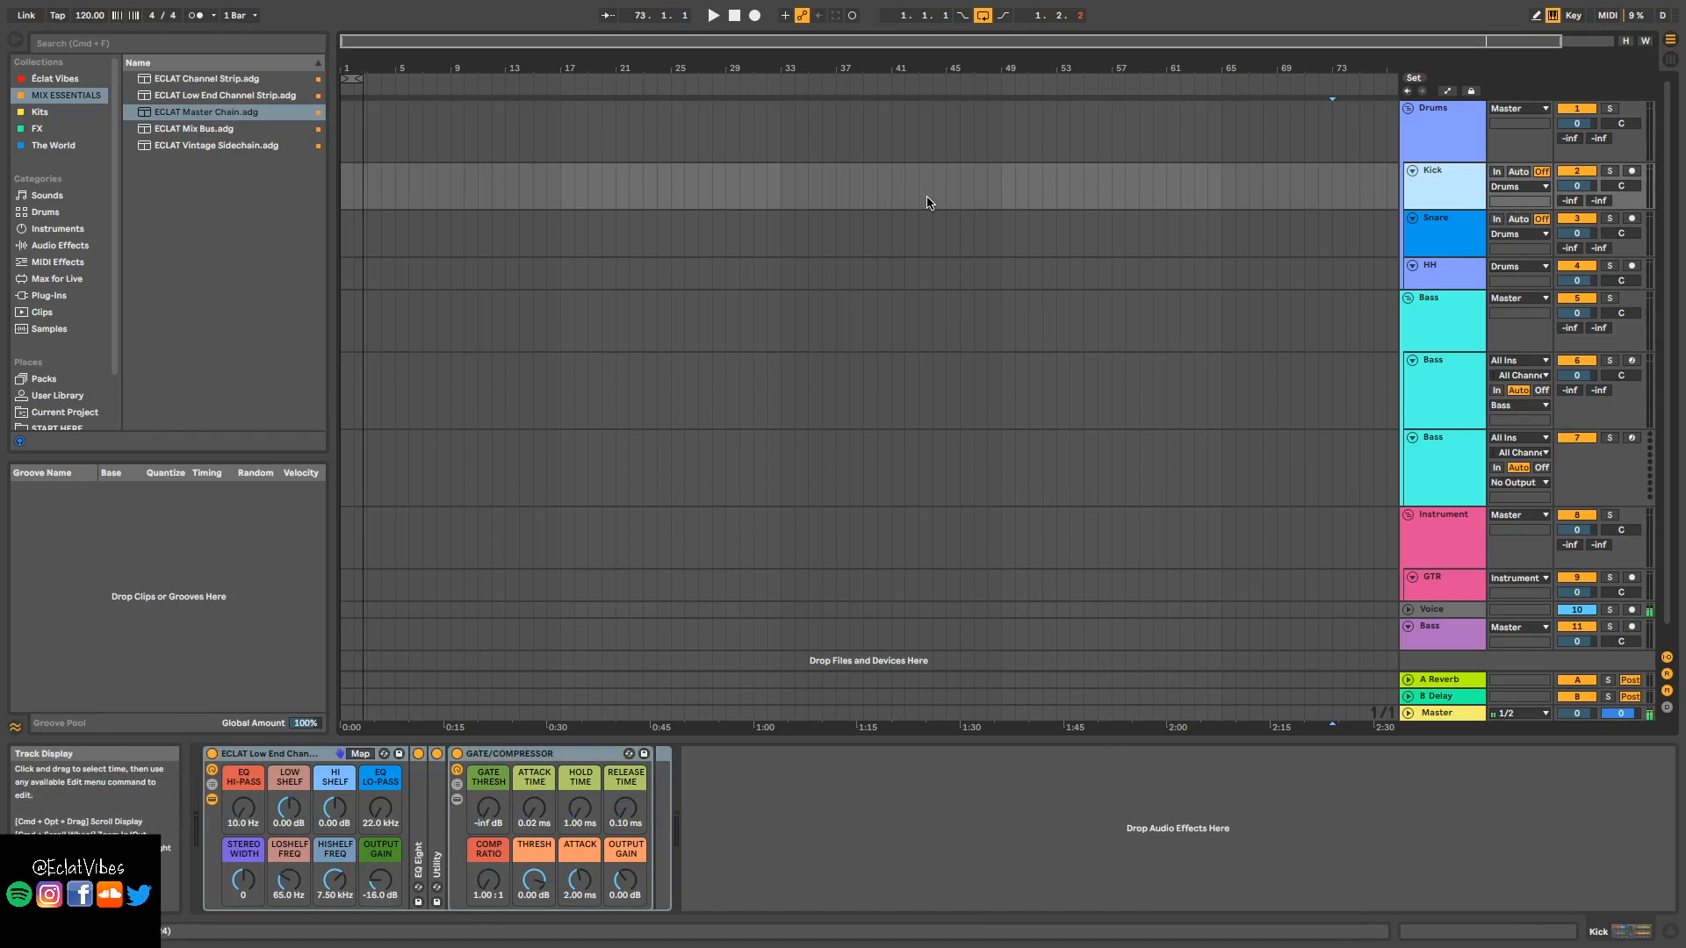
{"action": "key", "text": "Tab"}
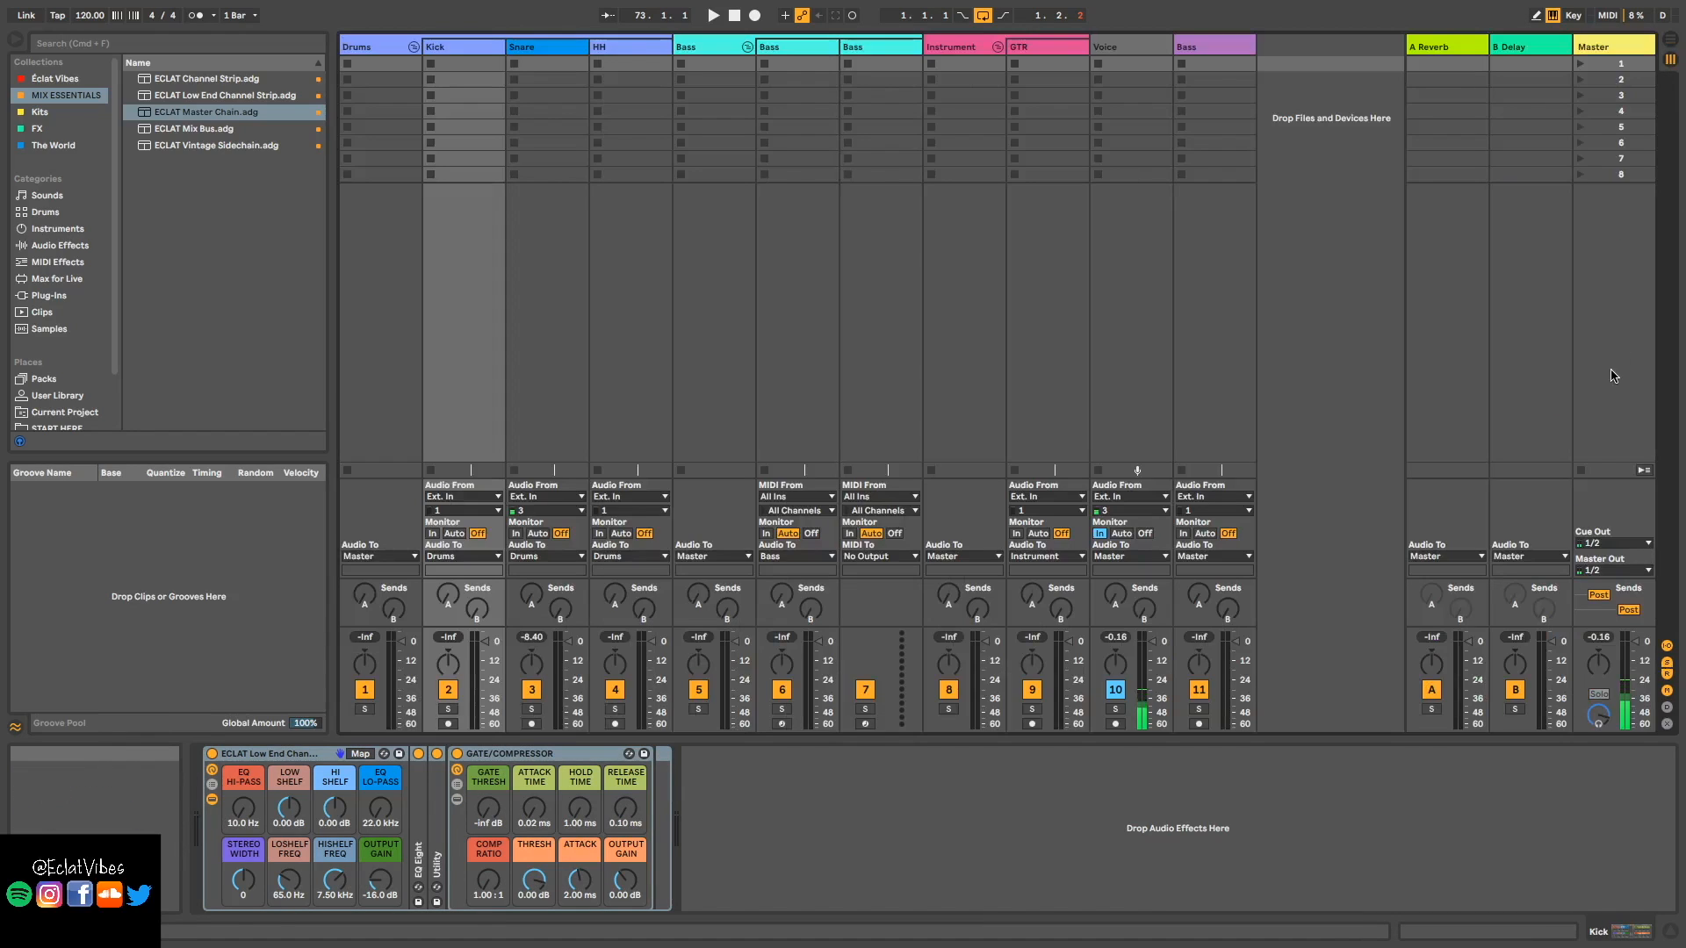
{"action": "scroll", "coordinate": [1613, 648], "scroll_direction": "down", "scroll_amount": 5}
{"action": "left_click", "coordinate": [1671, 39]}
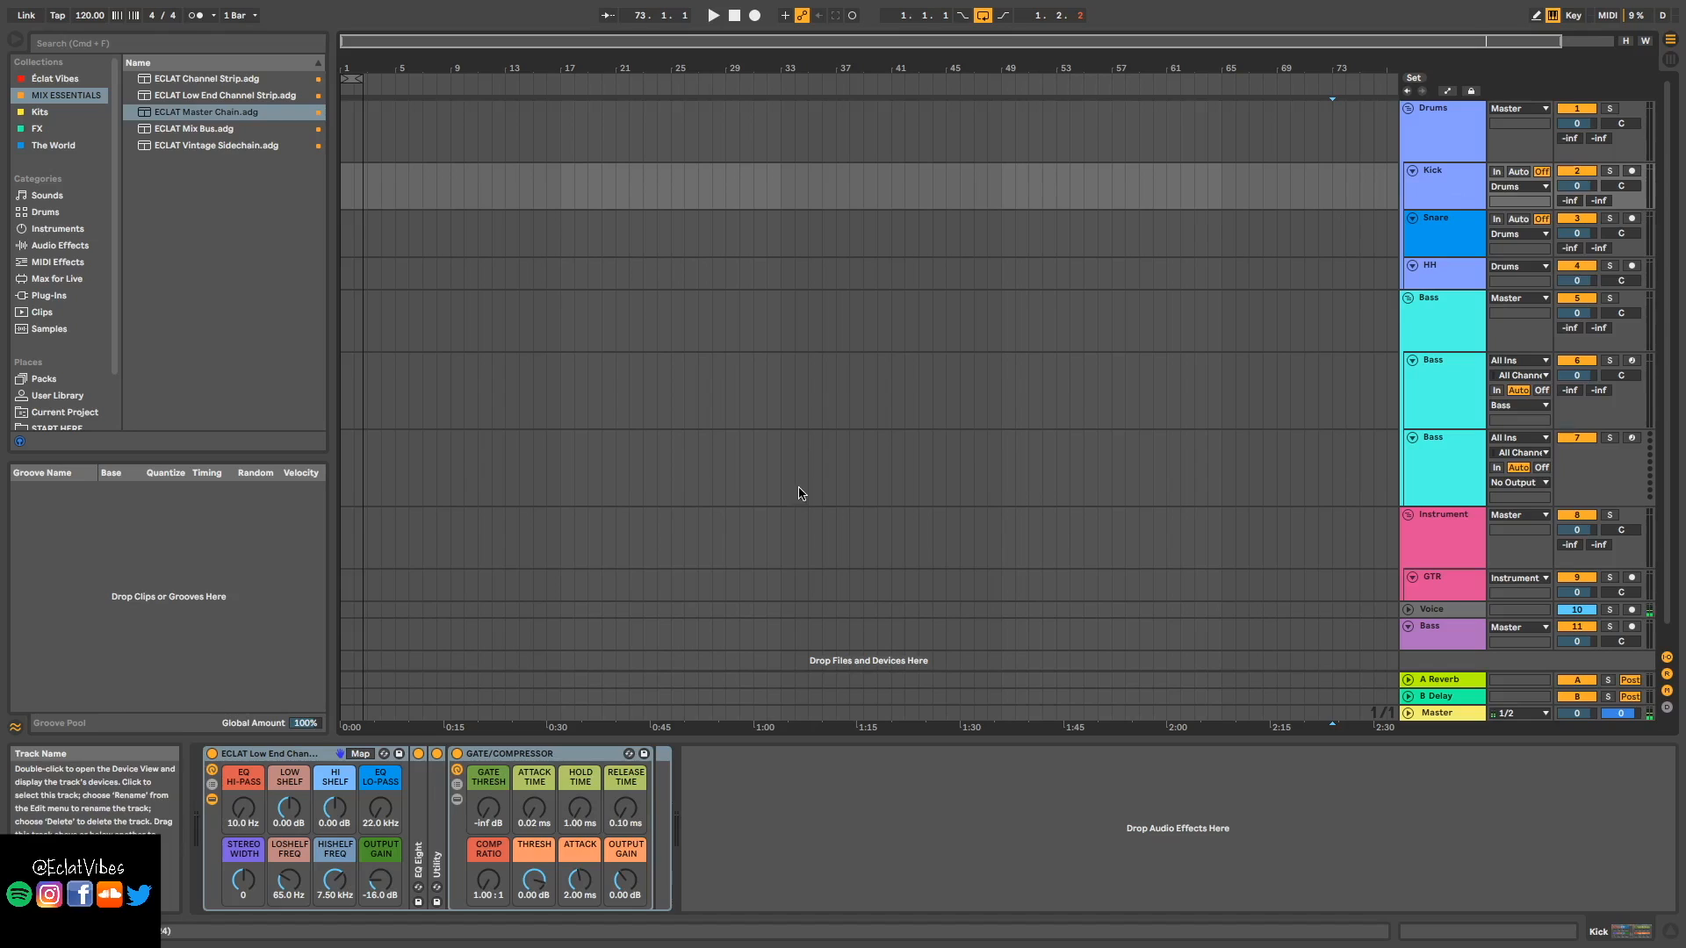
- Review the racks loaded on the Master track, the Drums group and the Kick, Snare and HH tracks
{"action": "left_click", "coordinate": [1444, 714]}
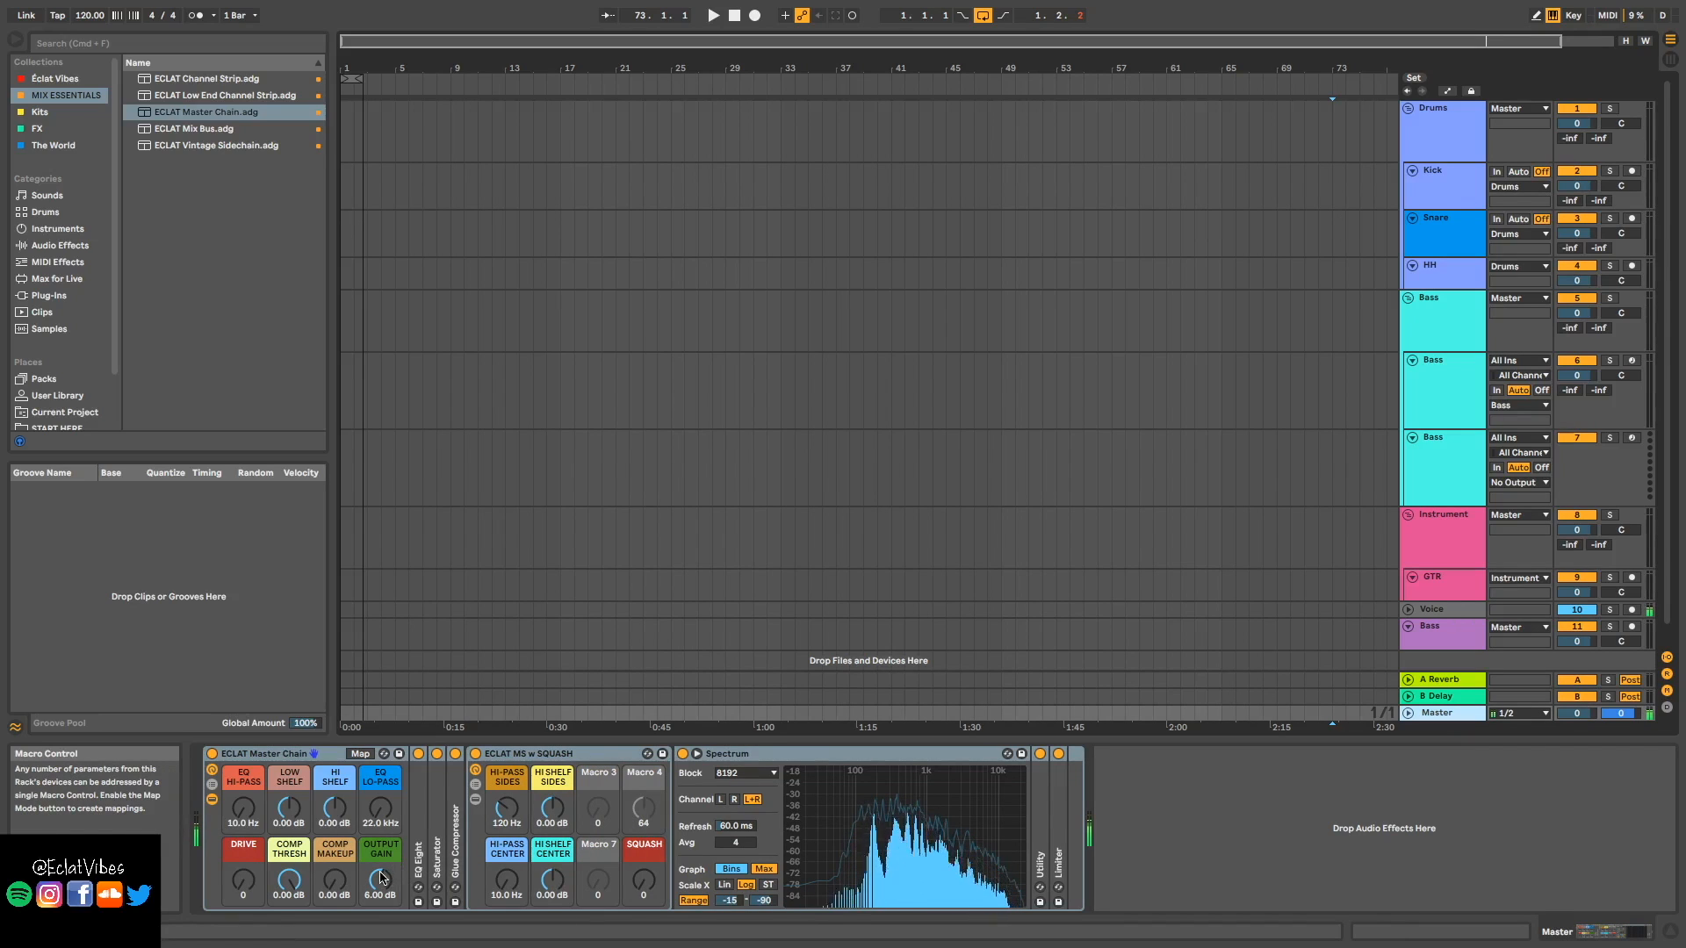
{"action": "left_click", "coordinate": [1040, 755]}
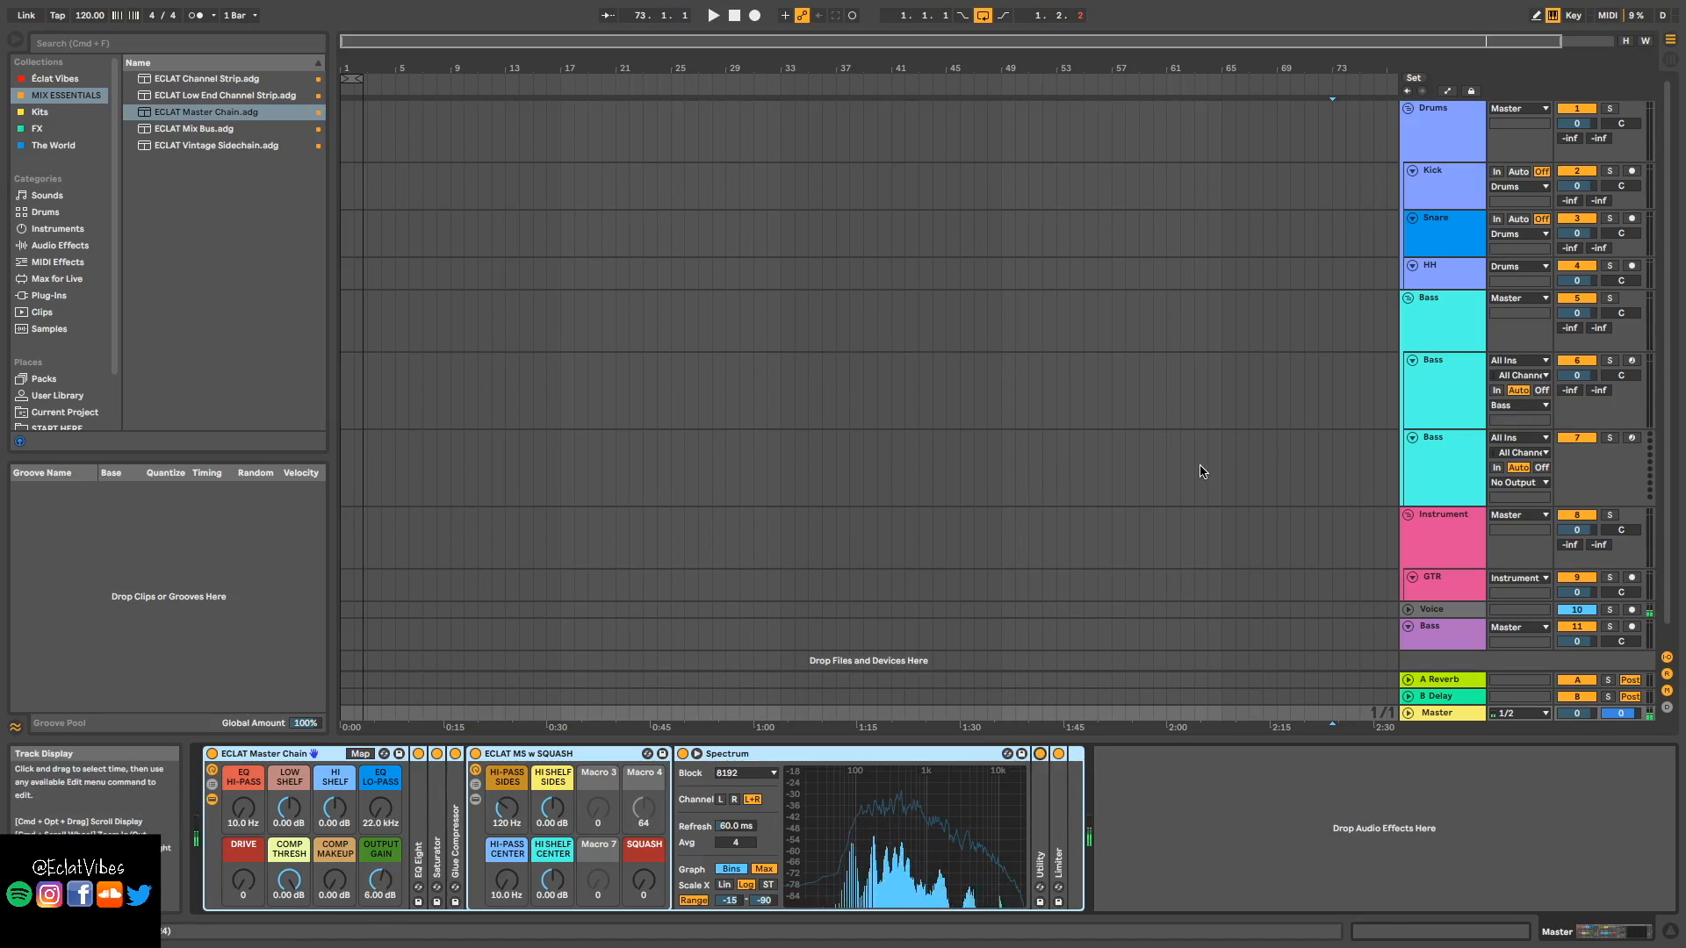
{"action": "left_click", "coordinate": [1440, 144]}
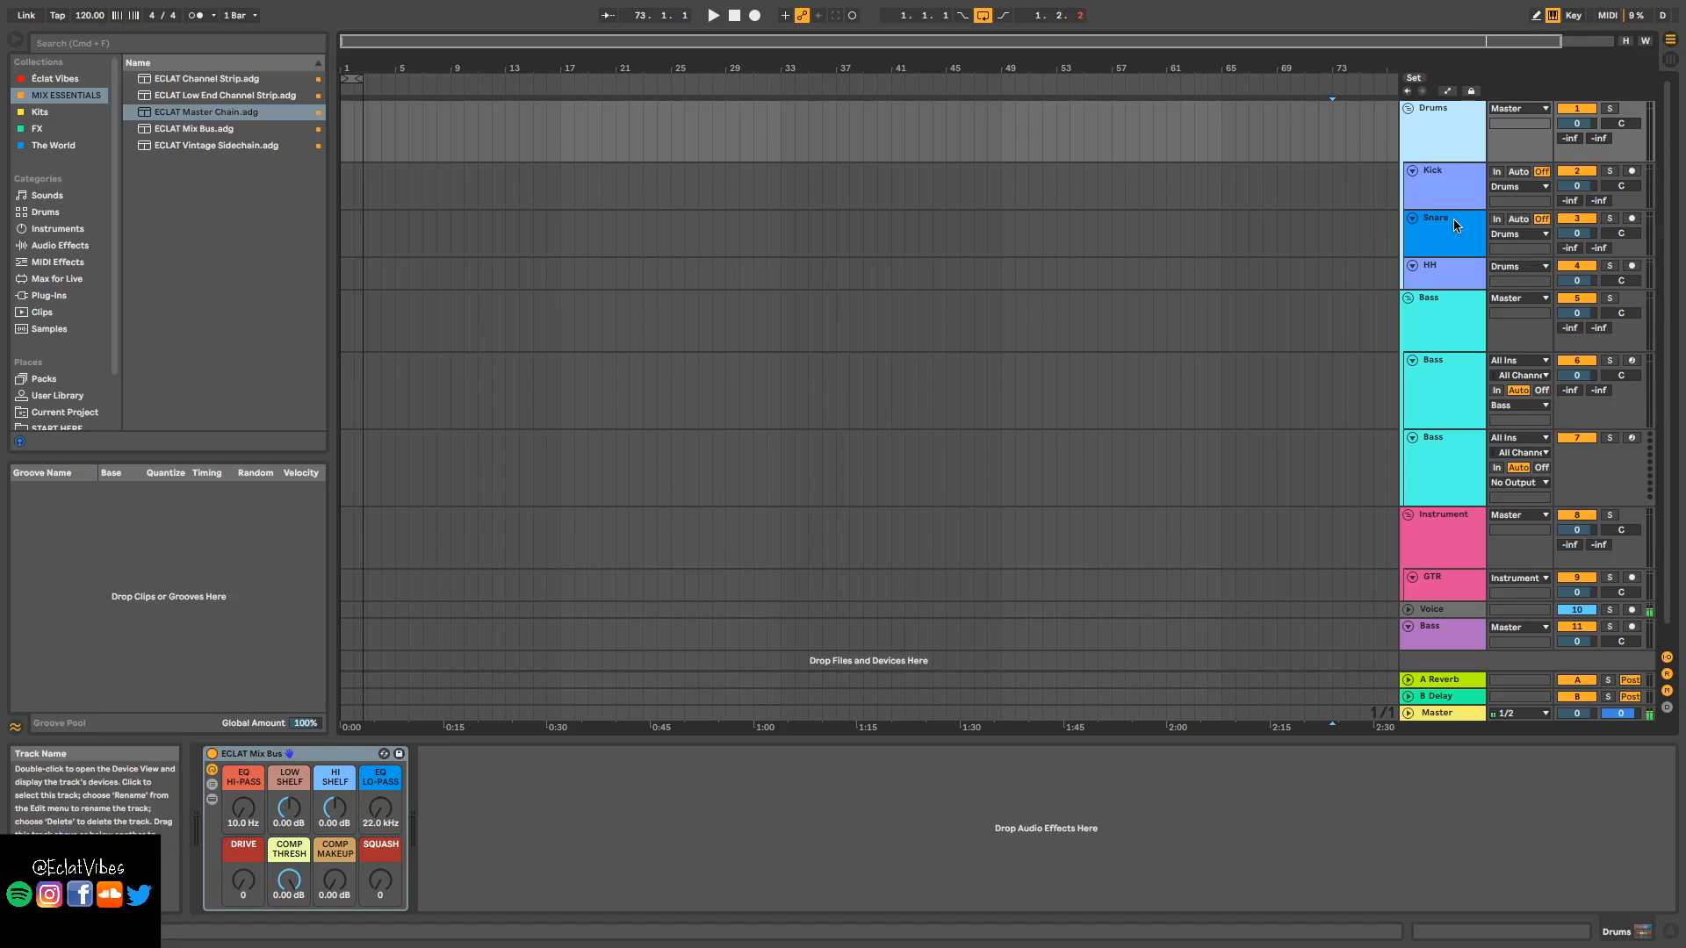
{"action": "left_click", "coordinate": [1452, 187]}
{"action": "left_click", "coordinate": [1456, 131]}
{"action": "left_click", "coordinate": [1449, 188]}
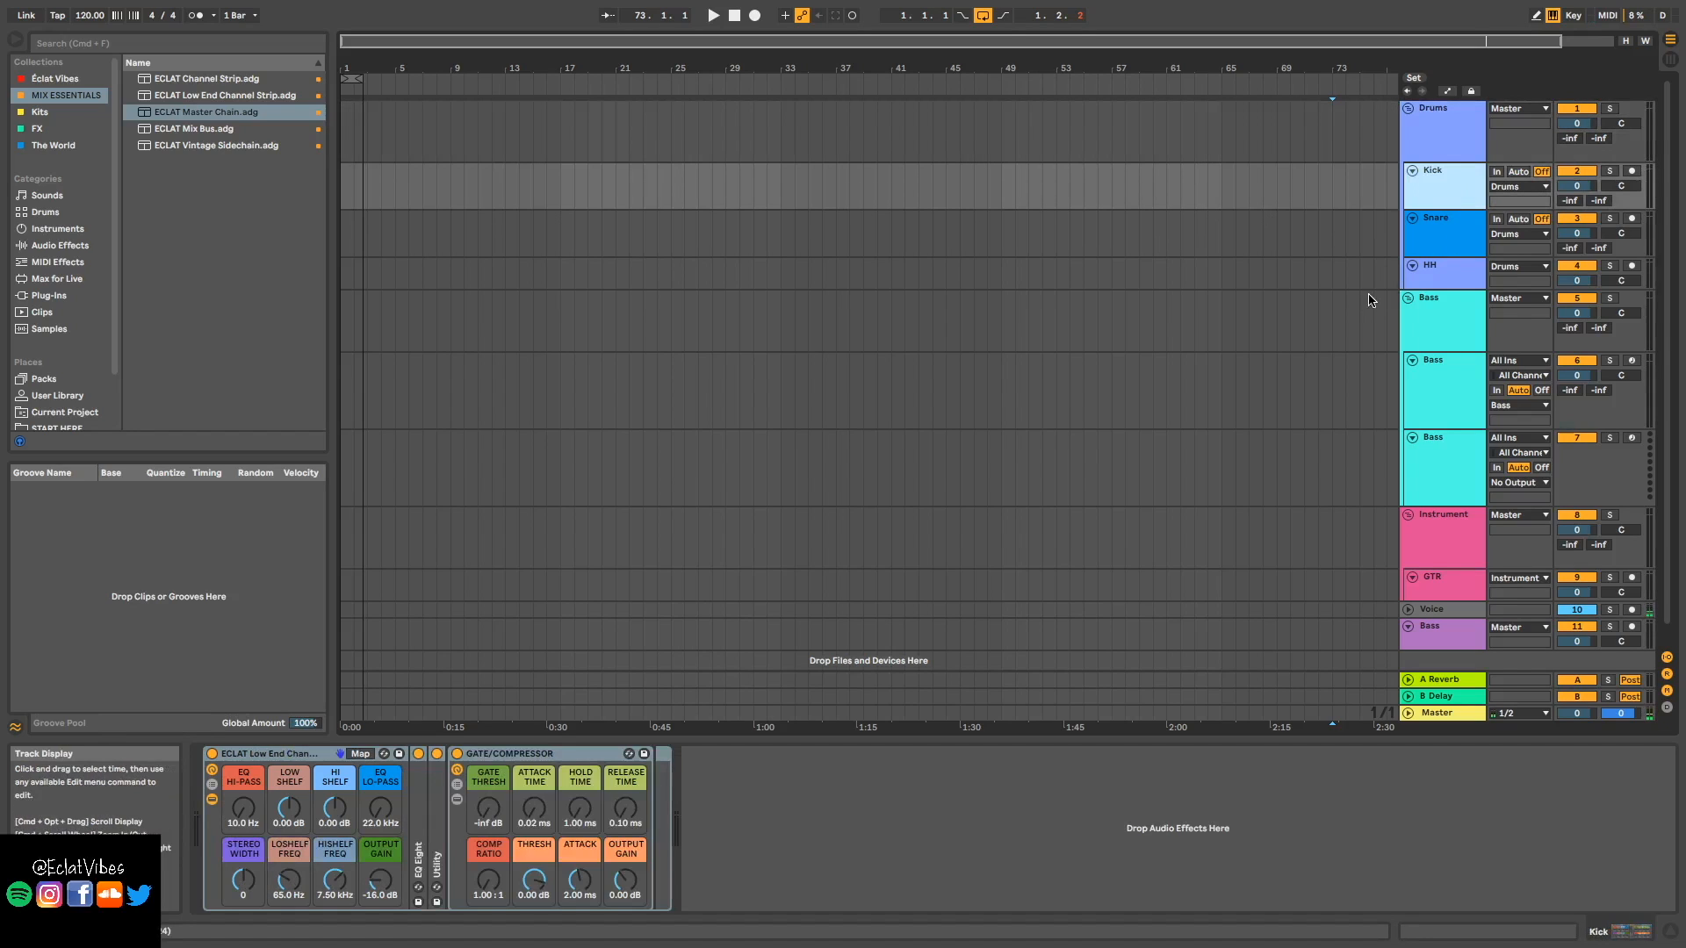
{"action": "left_click", "coordinate": [1419, 234]}
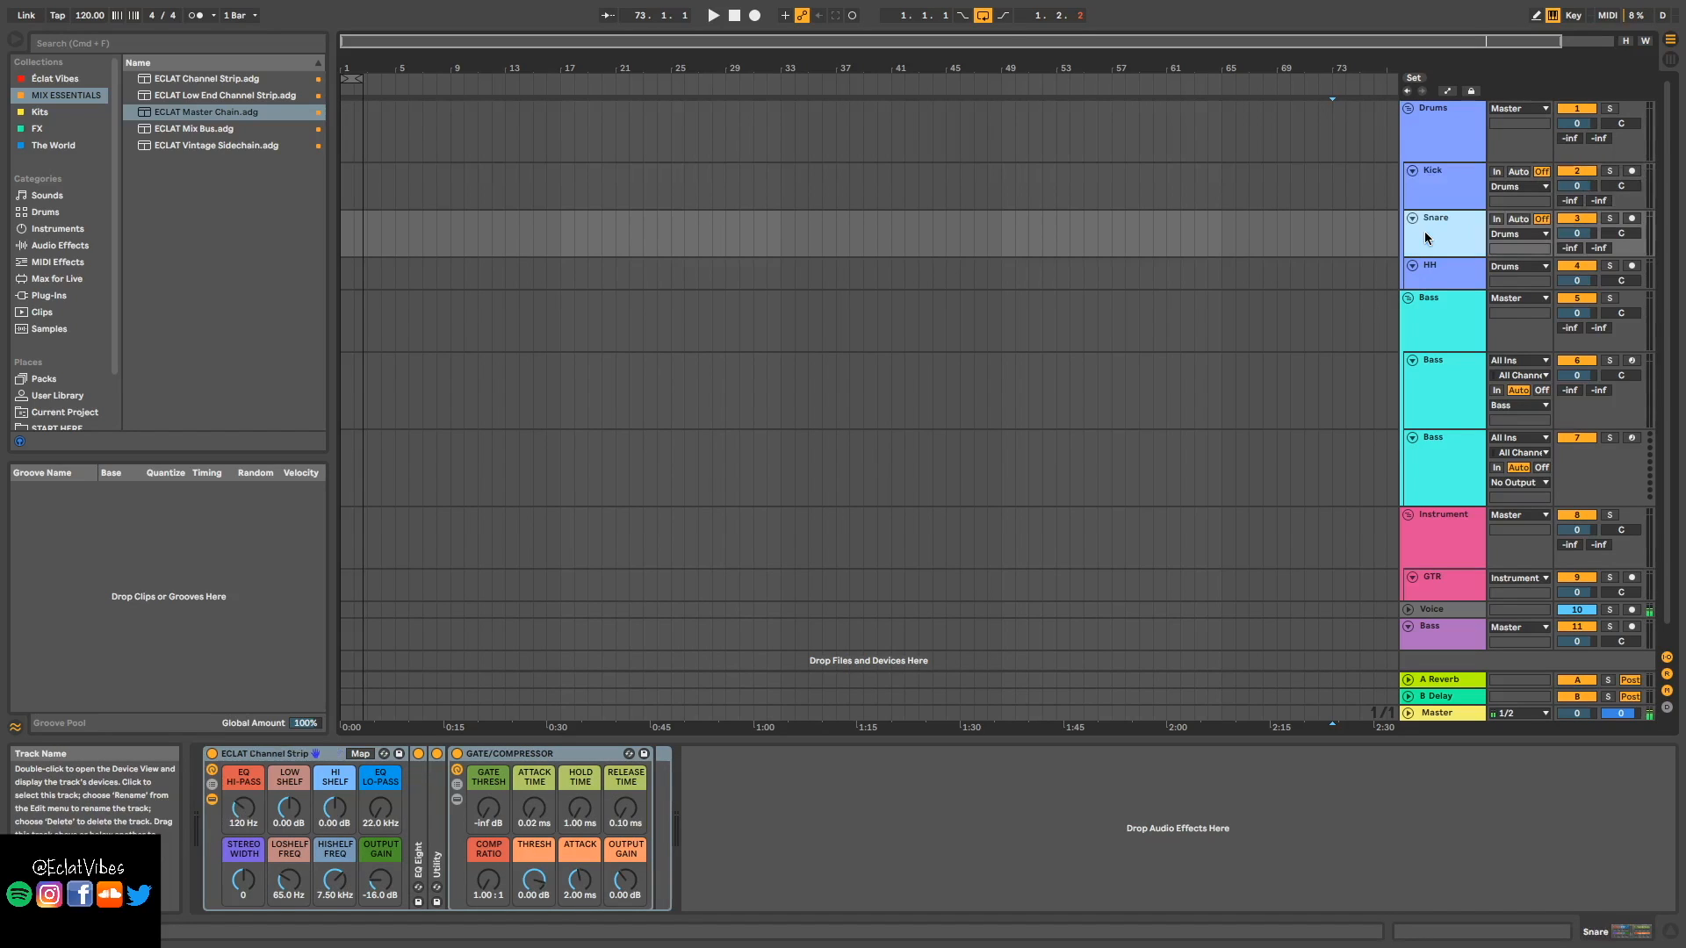
{"action": "left_click", "coordinate": [1452, 271]}
- Rename the Bass group track Bass Bus
{"action": "left_click", "coordinate": [1462, 309]}
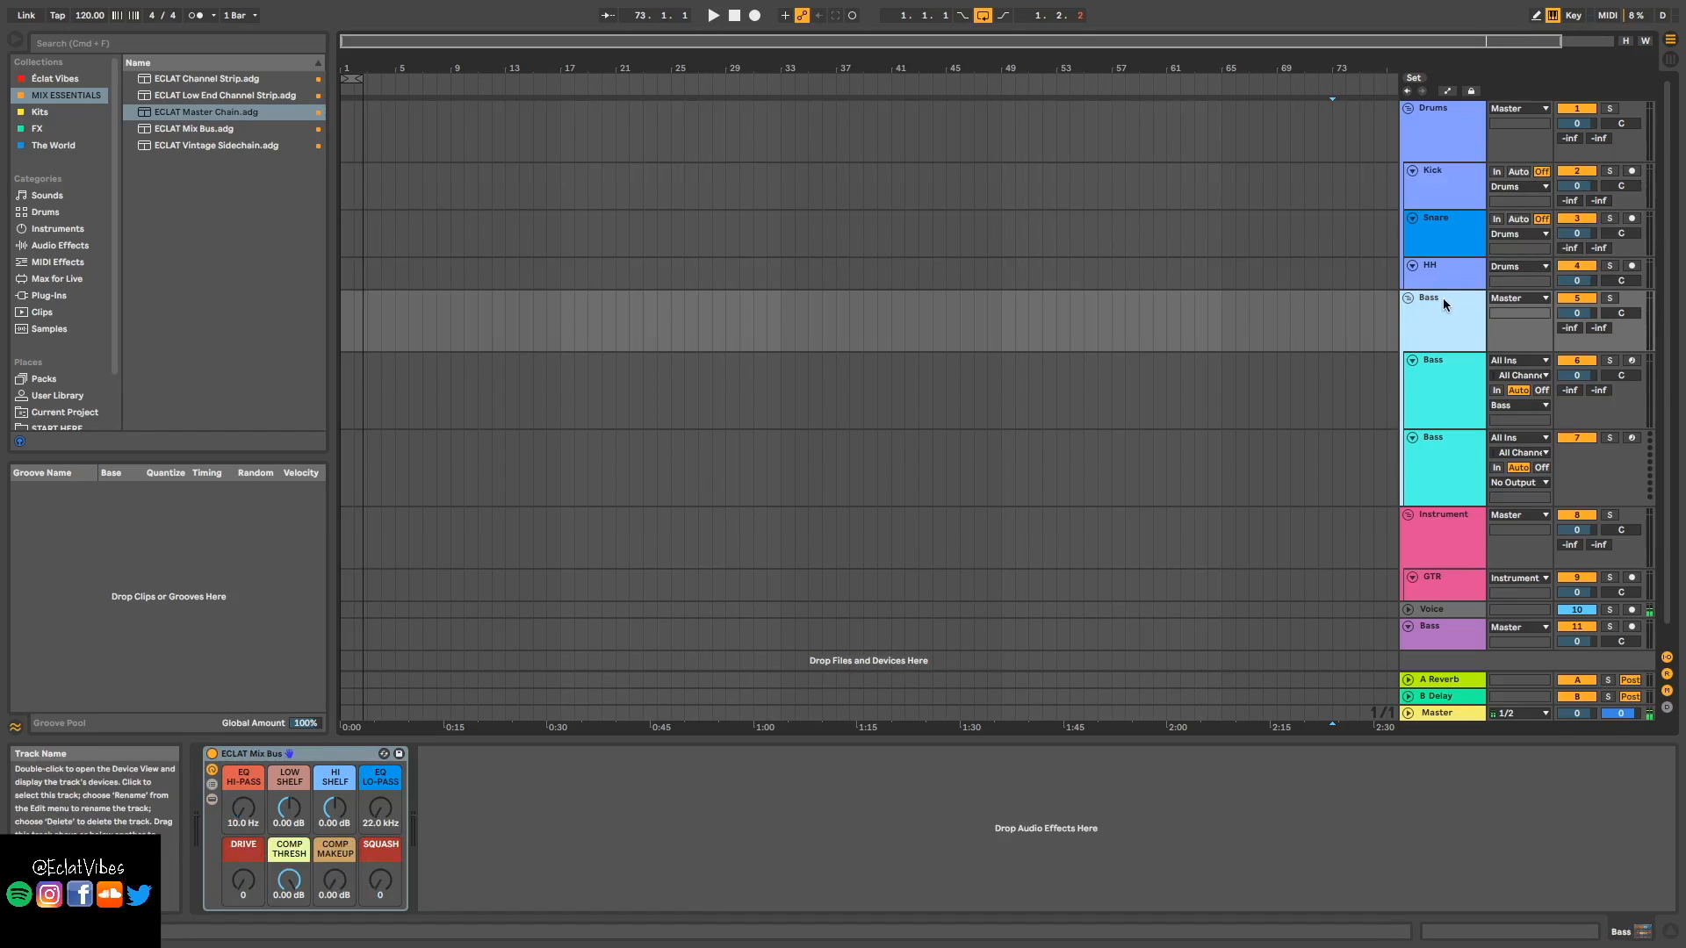
{"action": "key", "text": "super+r"}
{"action": "type", "text": "Bass Bus"}
{"action": "key", "text": "Return"}
- Check the Drums group and first Bass track racks, and load the ECLAT Low End Channel Strip rack onto the second Bass track
{"action": "left_click", "coordinate": [1450, 112]}
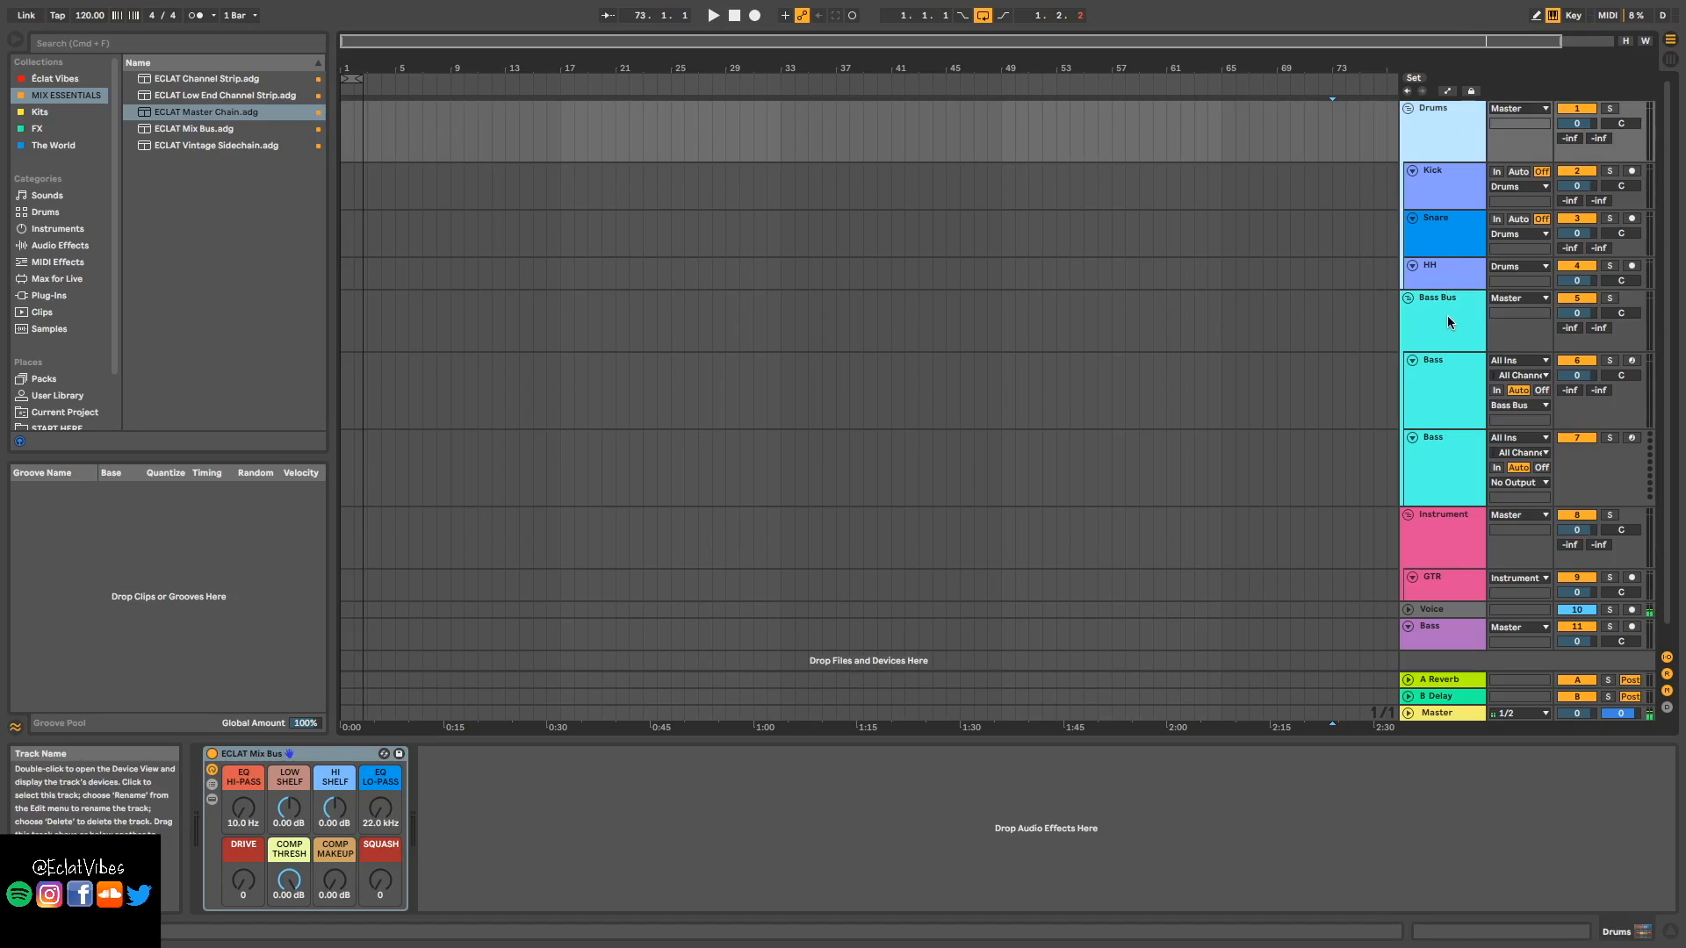
{"action": "left_click", "coordinate": [1428, 392]}
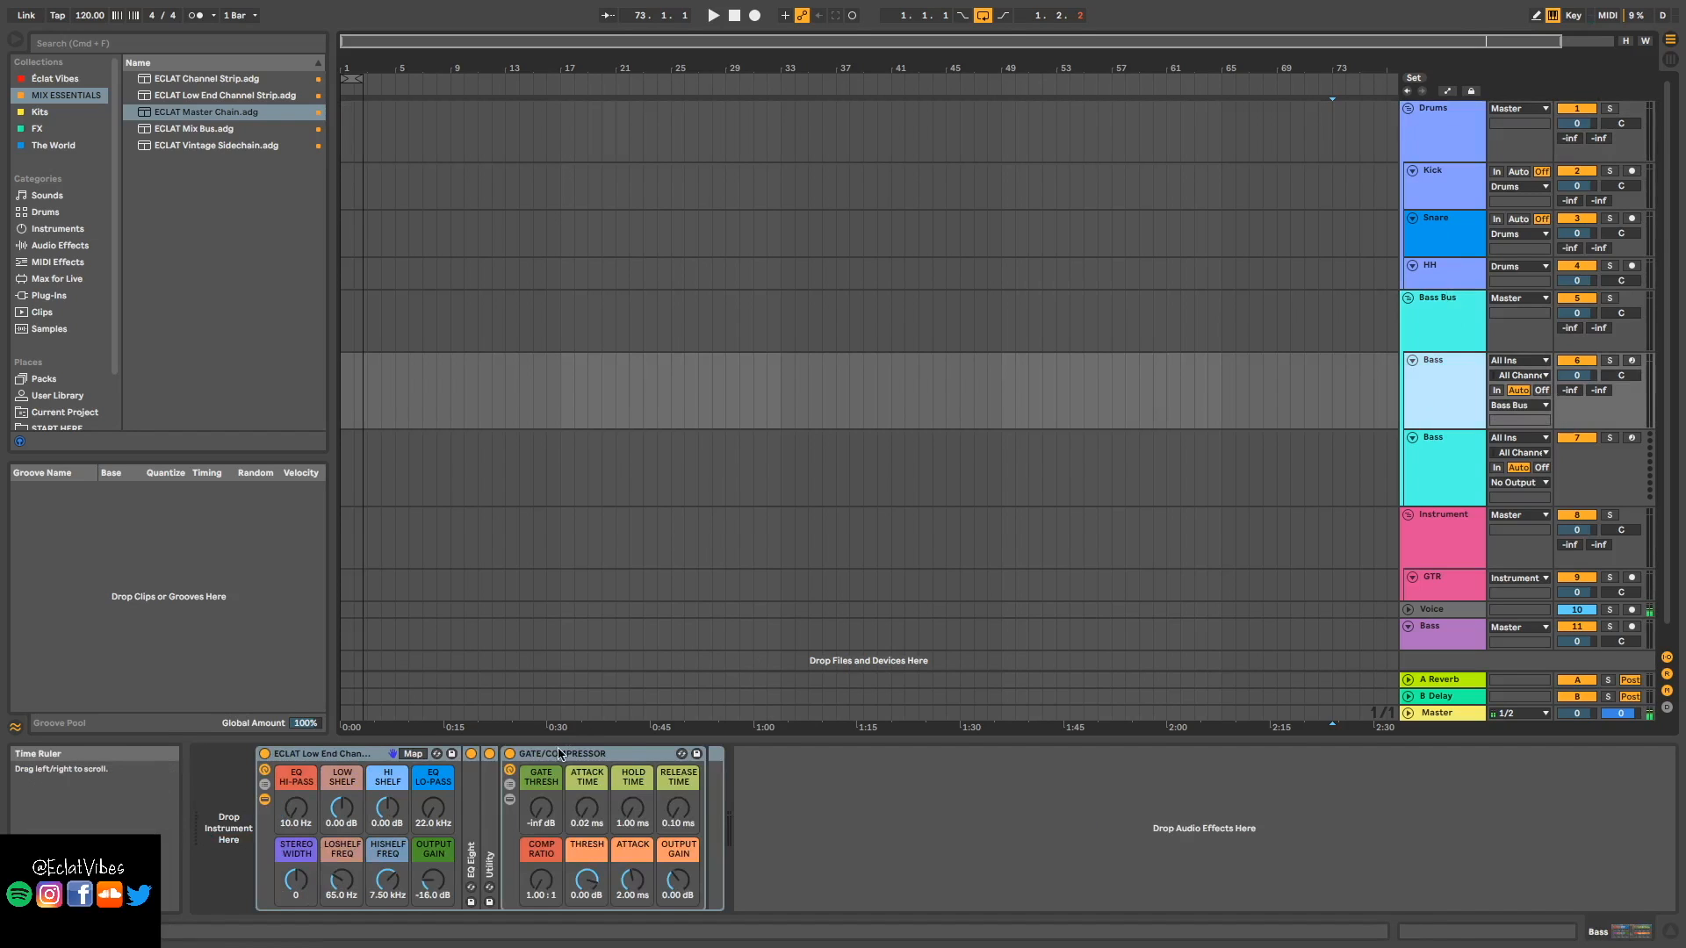
{"action": "left_click", "coordinate": [1438, 458]}
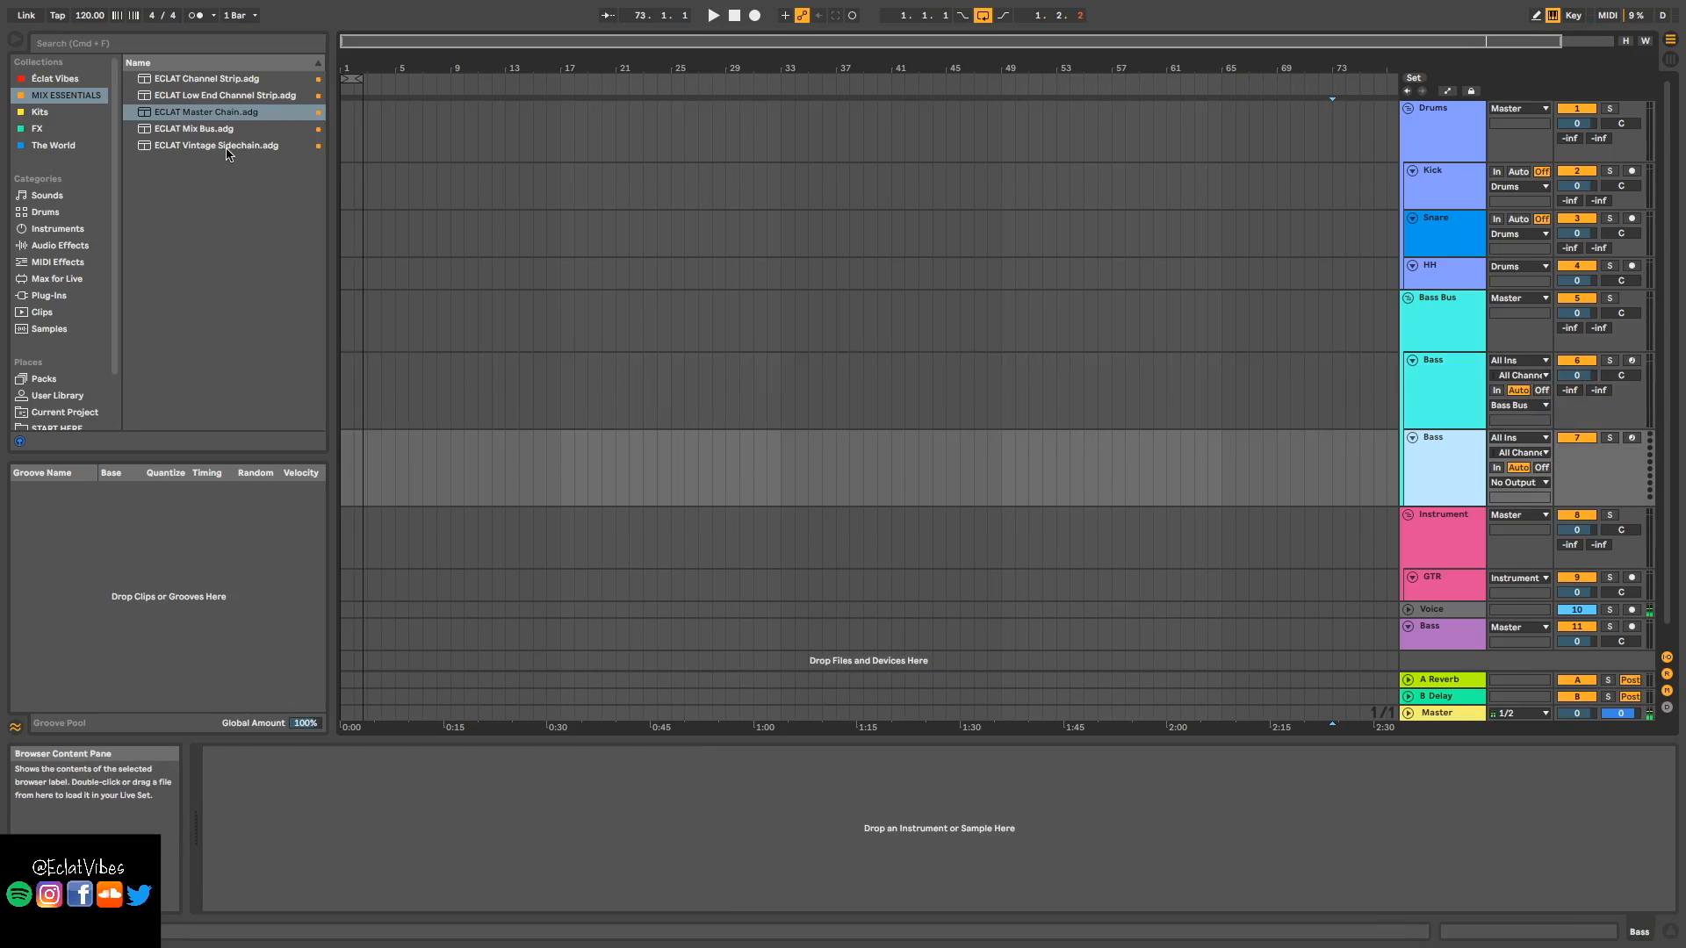
{"action": "left_click", "coordinate": [226, 99]}
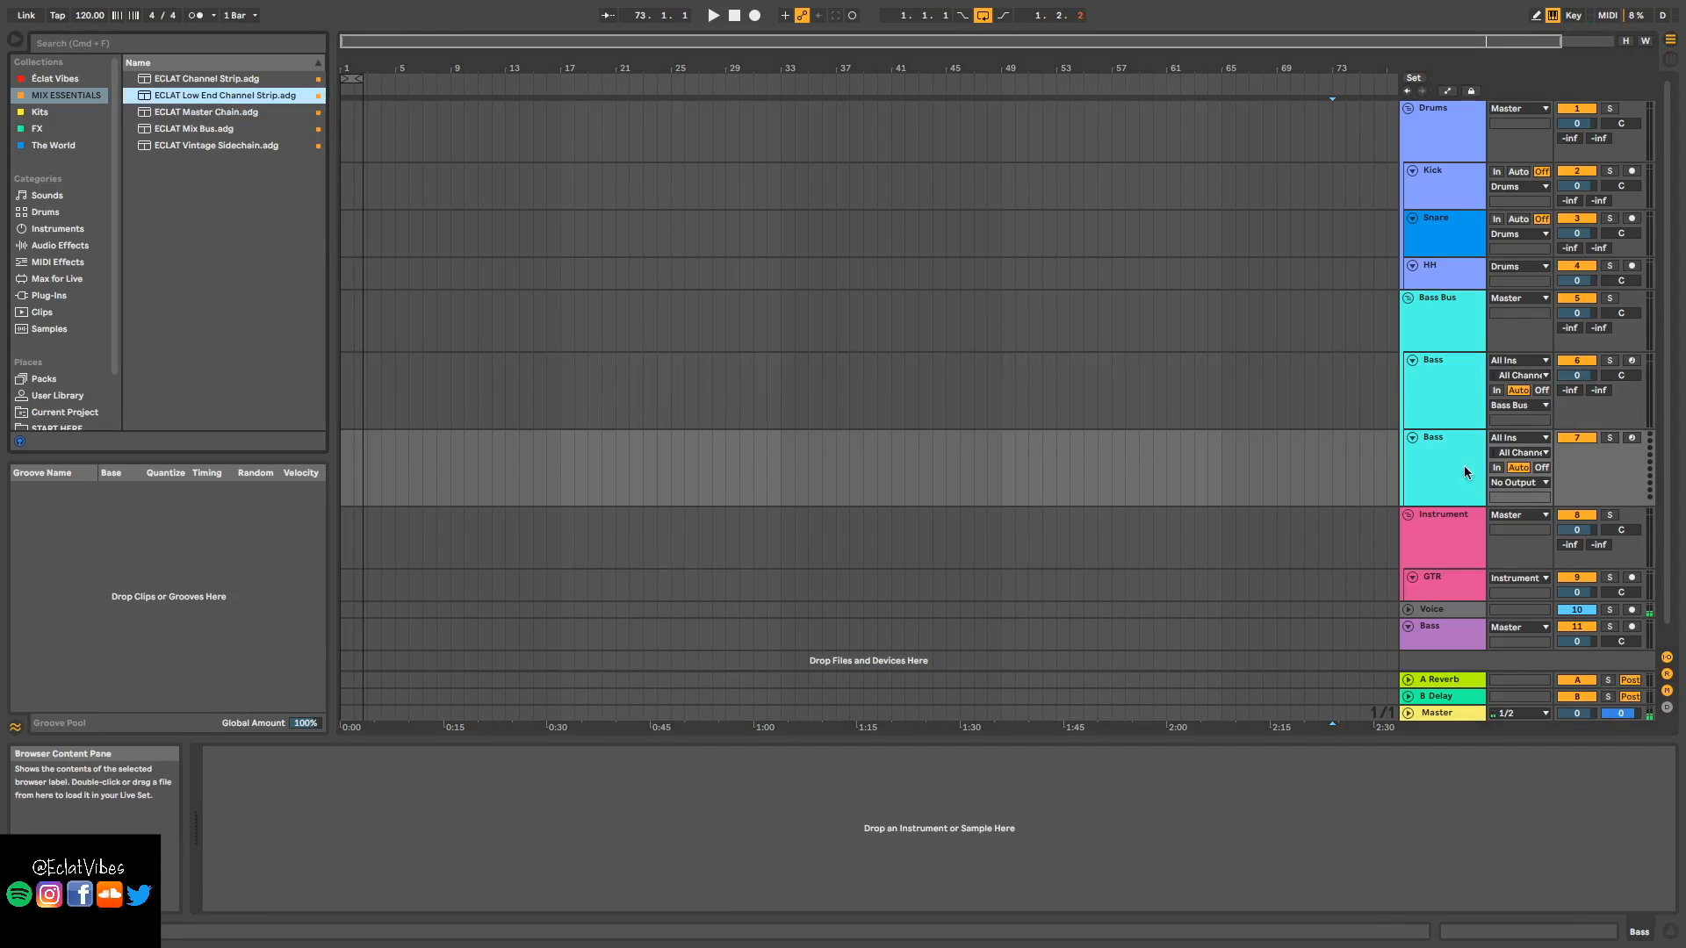
{"action": "left_click_drag", "start_coordinate": [1464, 473], "coordinate": [1463, 473]}
- Load the ECLAT Channel Strip rack onto the GTR track, checking the racks on the Instrument group before it and the Master track after it
{"action": "left_click", "coordinate": [1460, 530]}
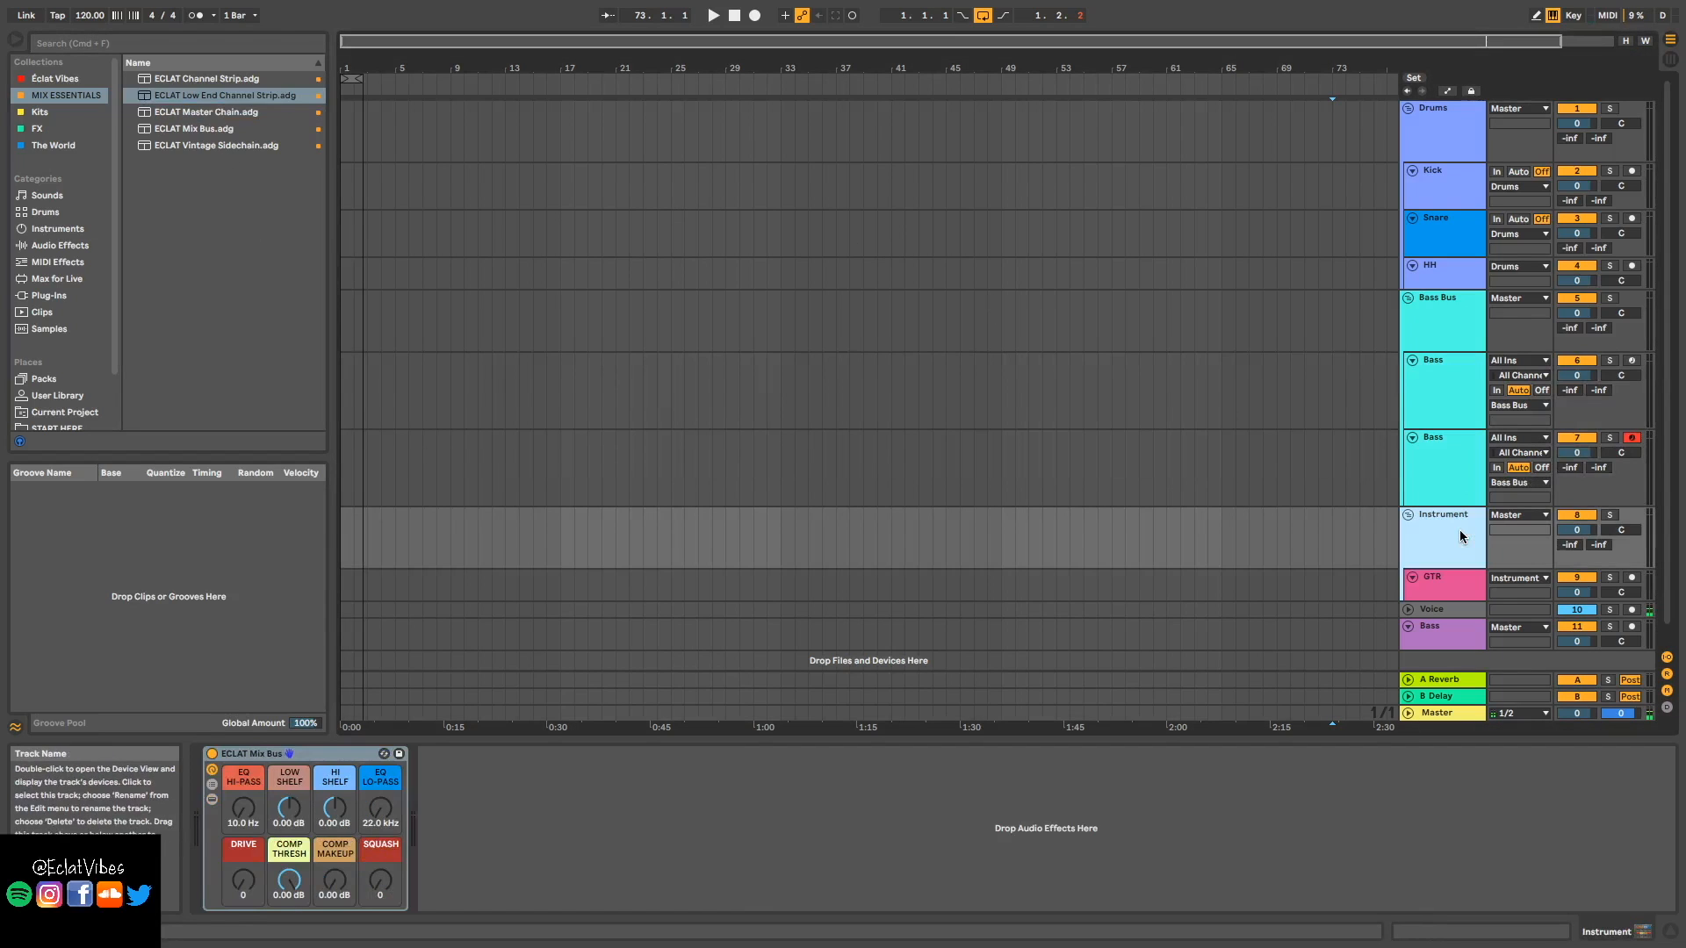
{"action": "left_click", "coordinate": [324, 754]}
{"action": "left_click", "coordinate": [1442, 583]}
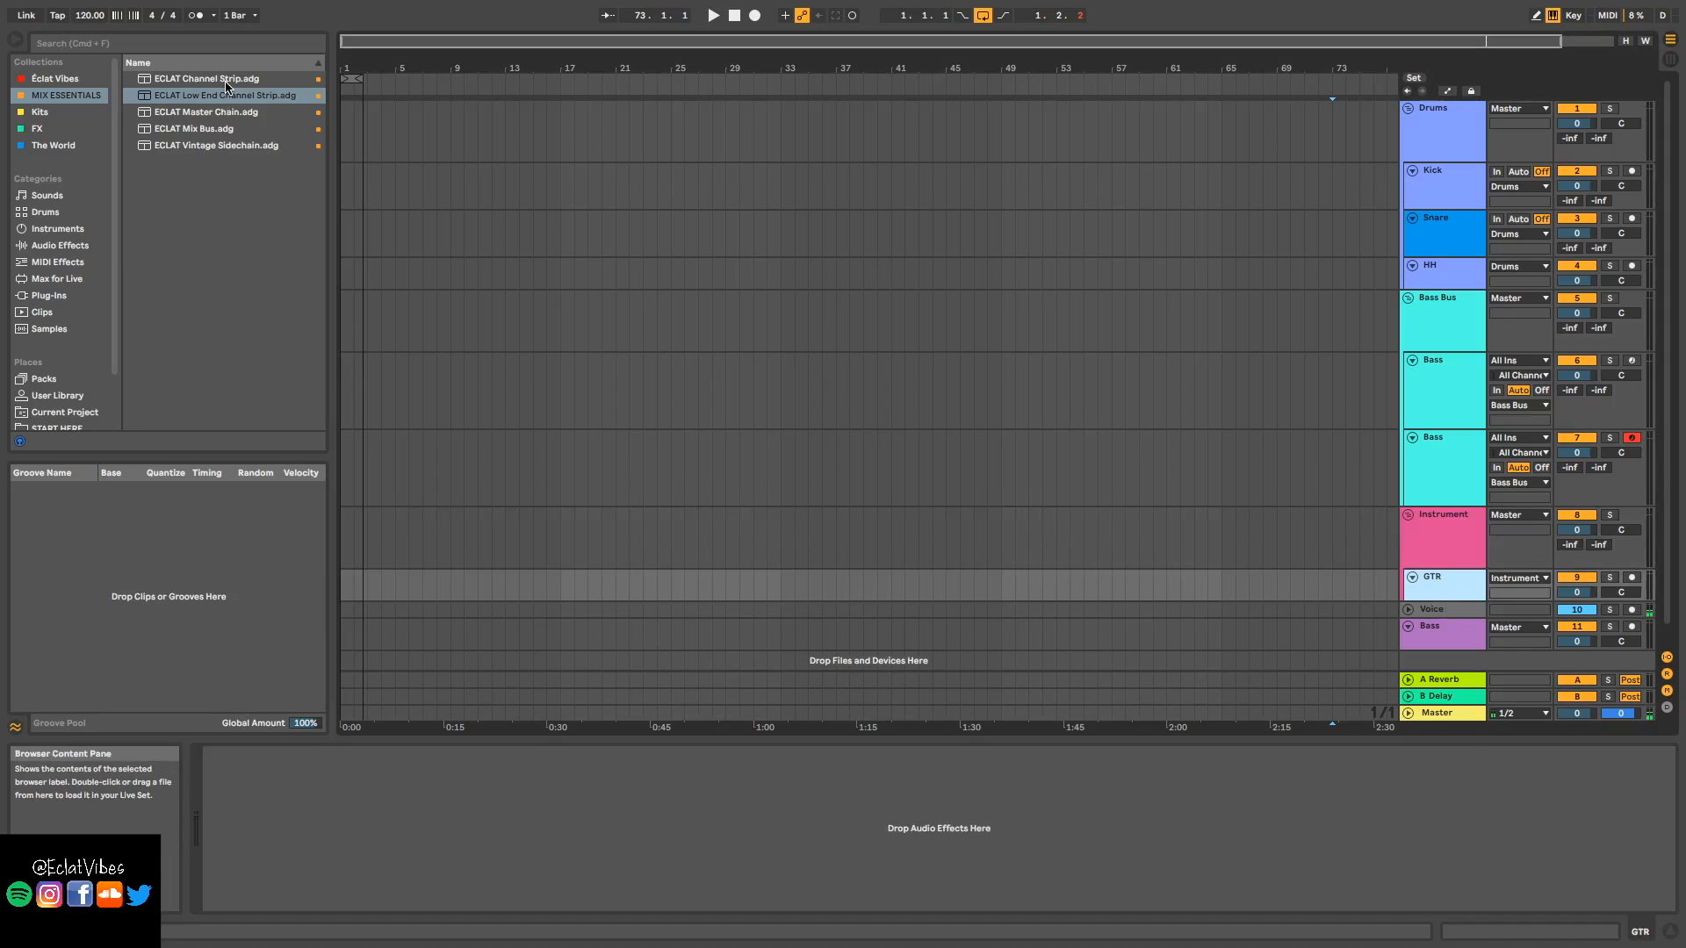
{"action": "left_click_drag", "start_coordinate": [226, 82], "coordinate": [1449, 602]}
{"action": "scroll", "coordinate": [1441, 531], "scroll_direction": "down", "scroll_amount": 2}
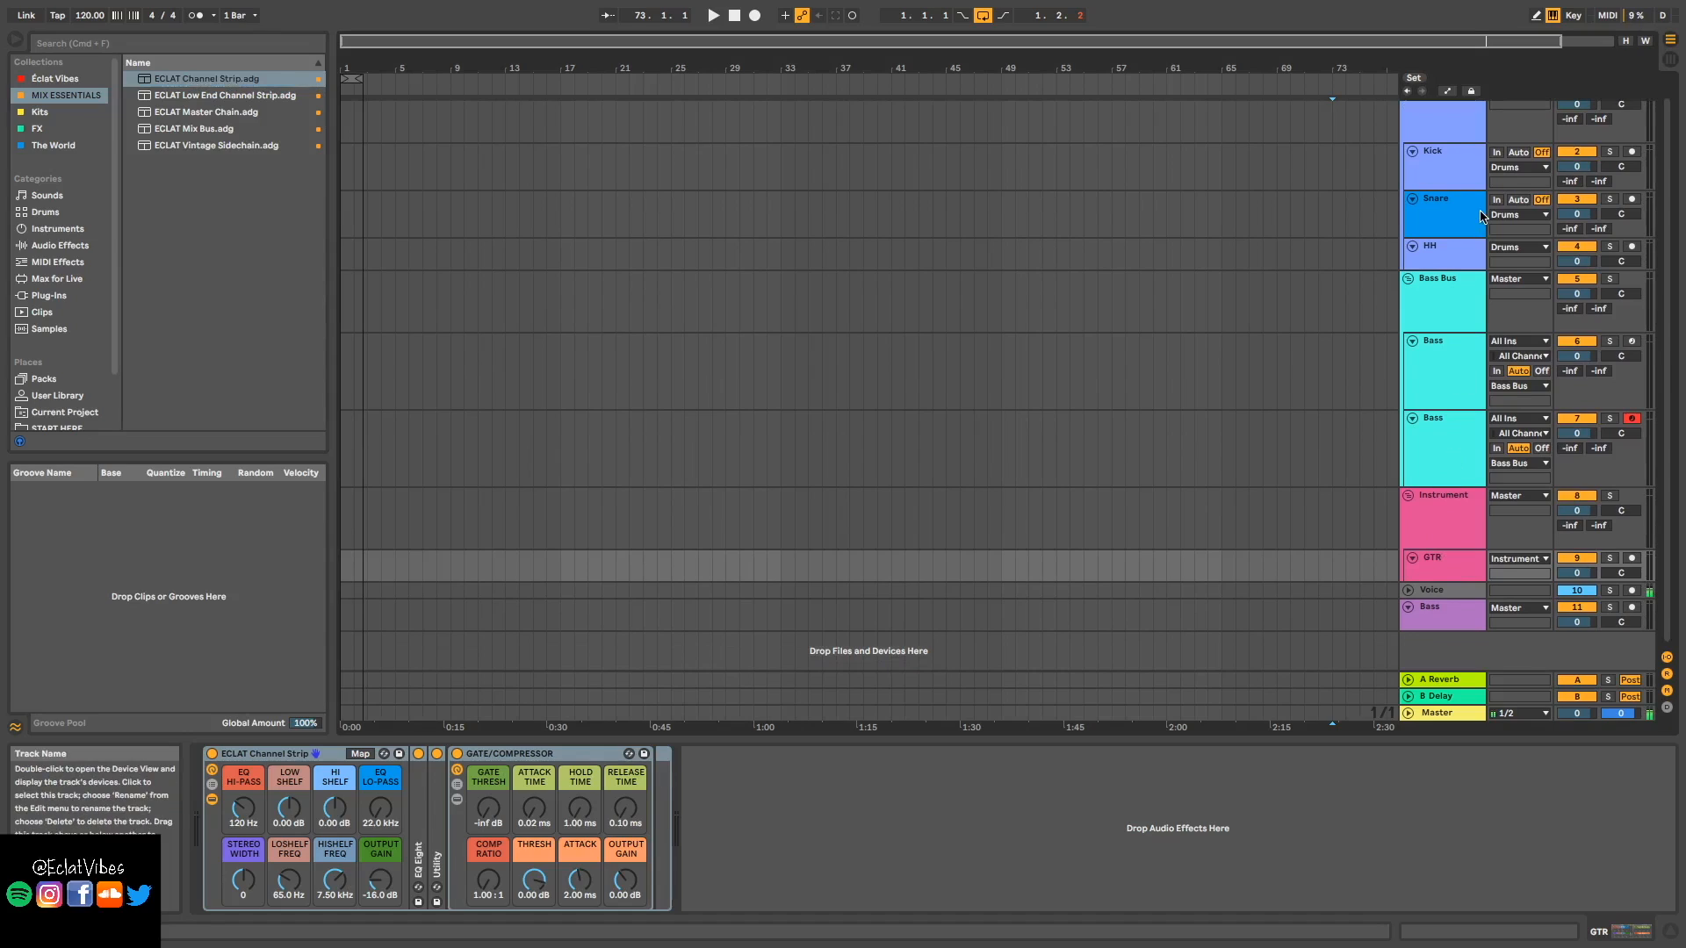
{"action": "scroll", "coordinate": [1433, 176], "scroll_direction": "up", "scroll_amount": 1}
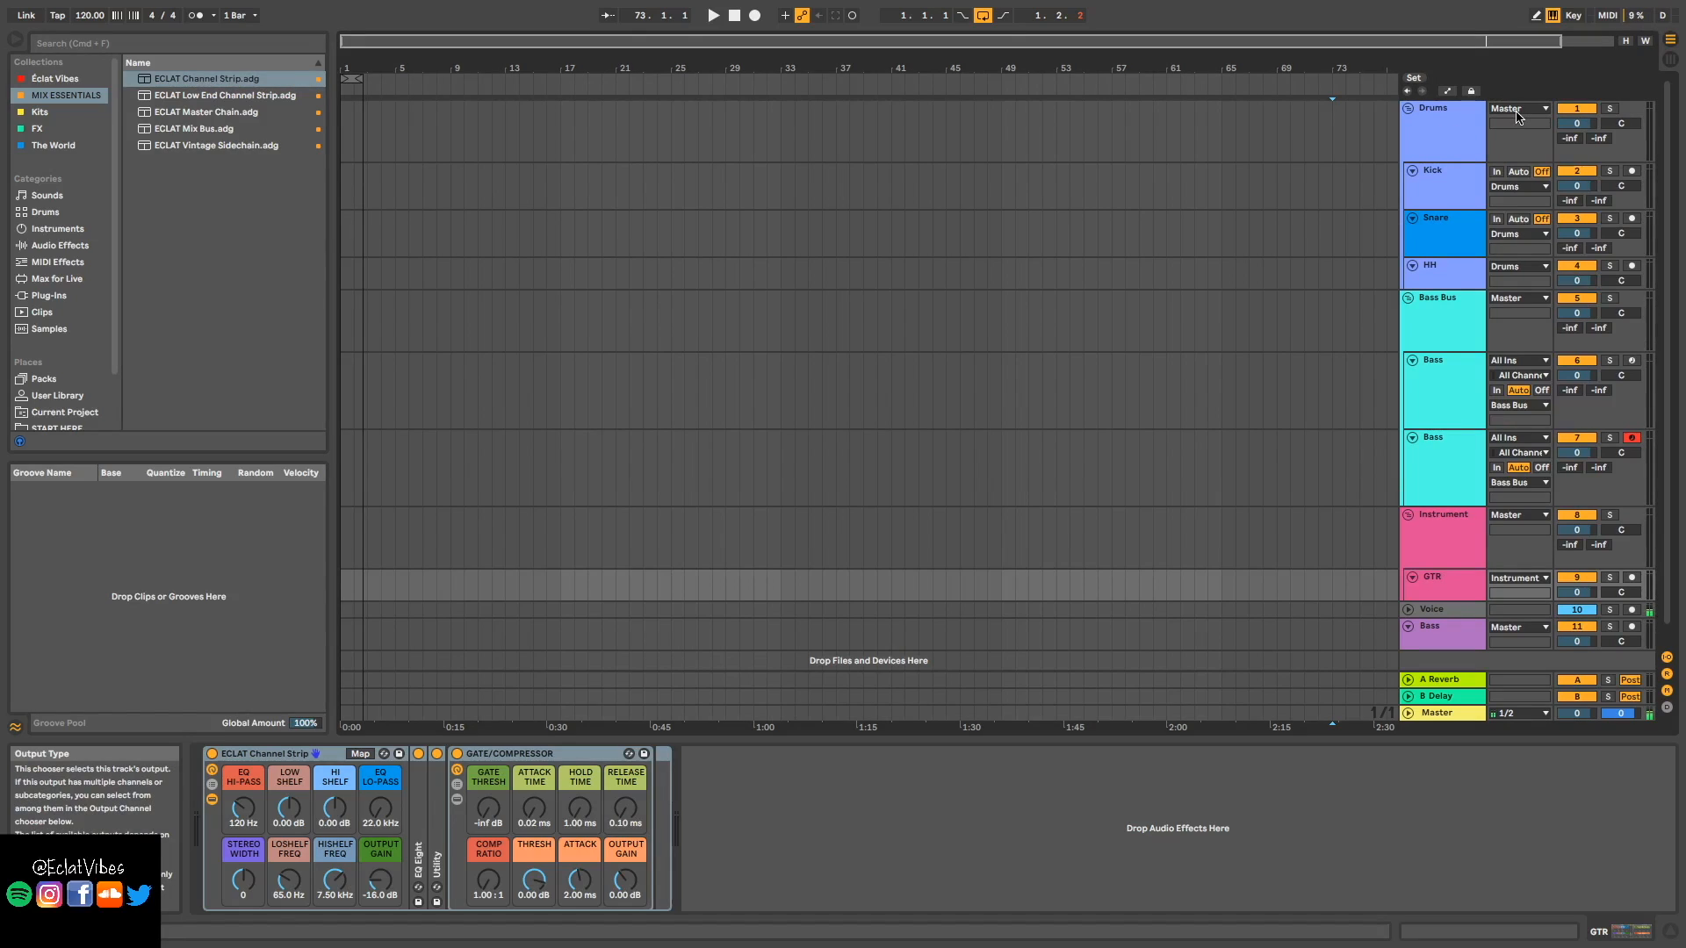
{"action": "left_click", "coordinate": [1434, 719]}
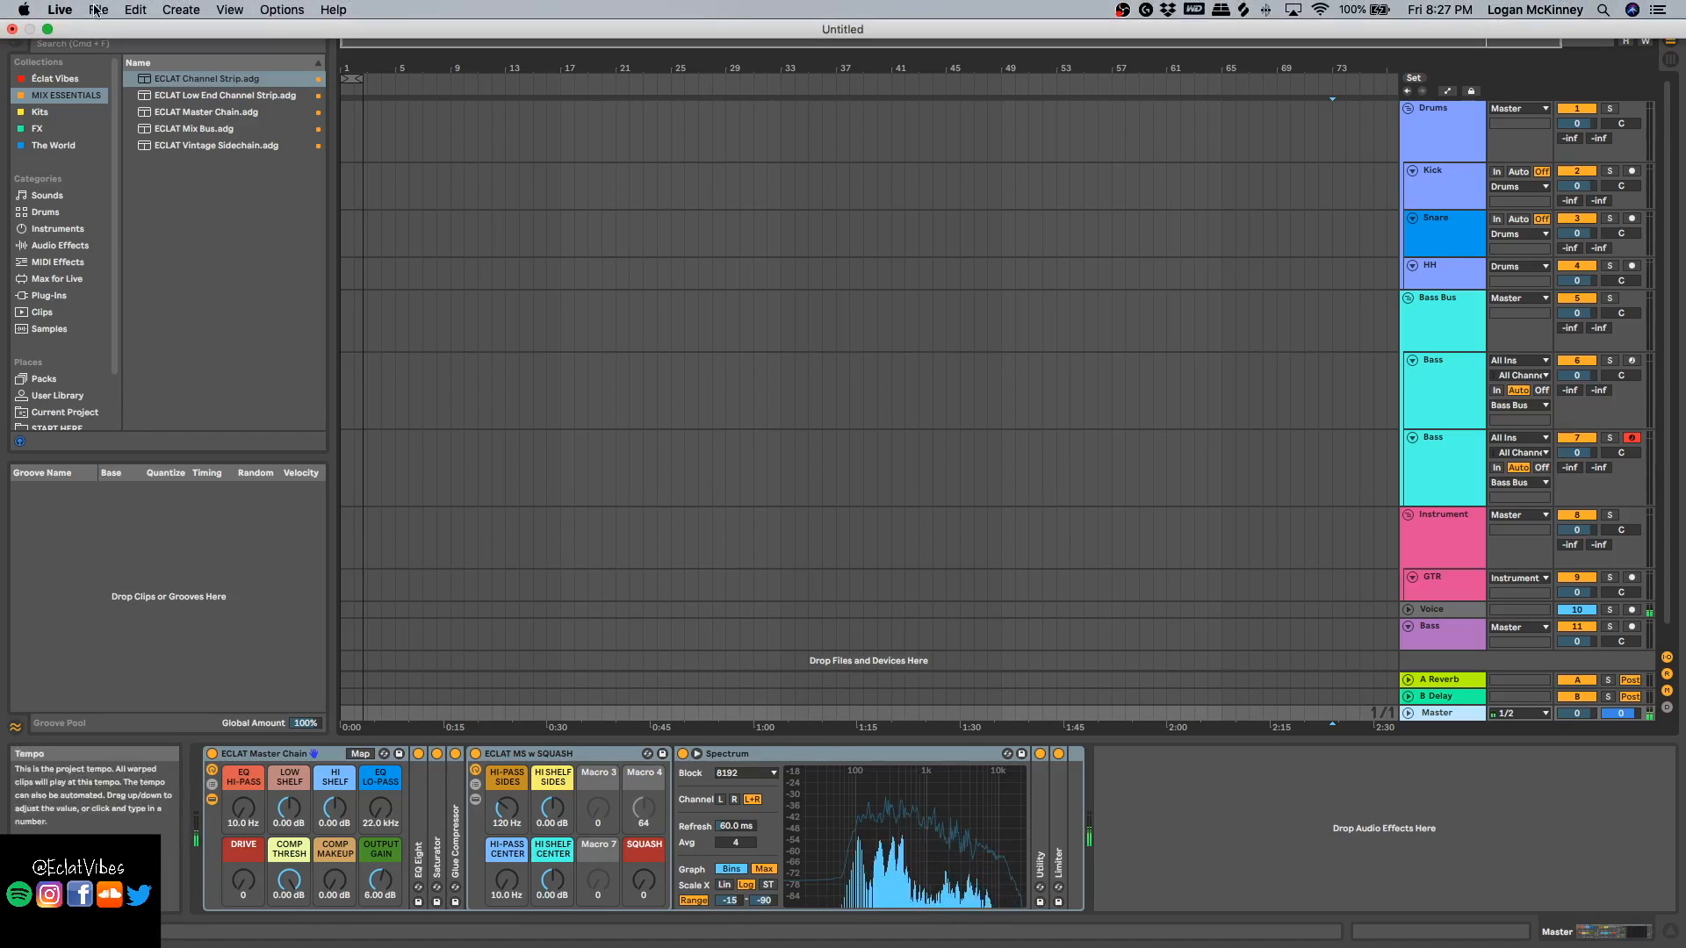
- Start saving the Live Set under the name Production Template 1, look through the save locations, and cancel the save
{"action": "left_click", "coordinate": [97, 10]}
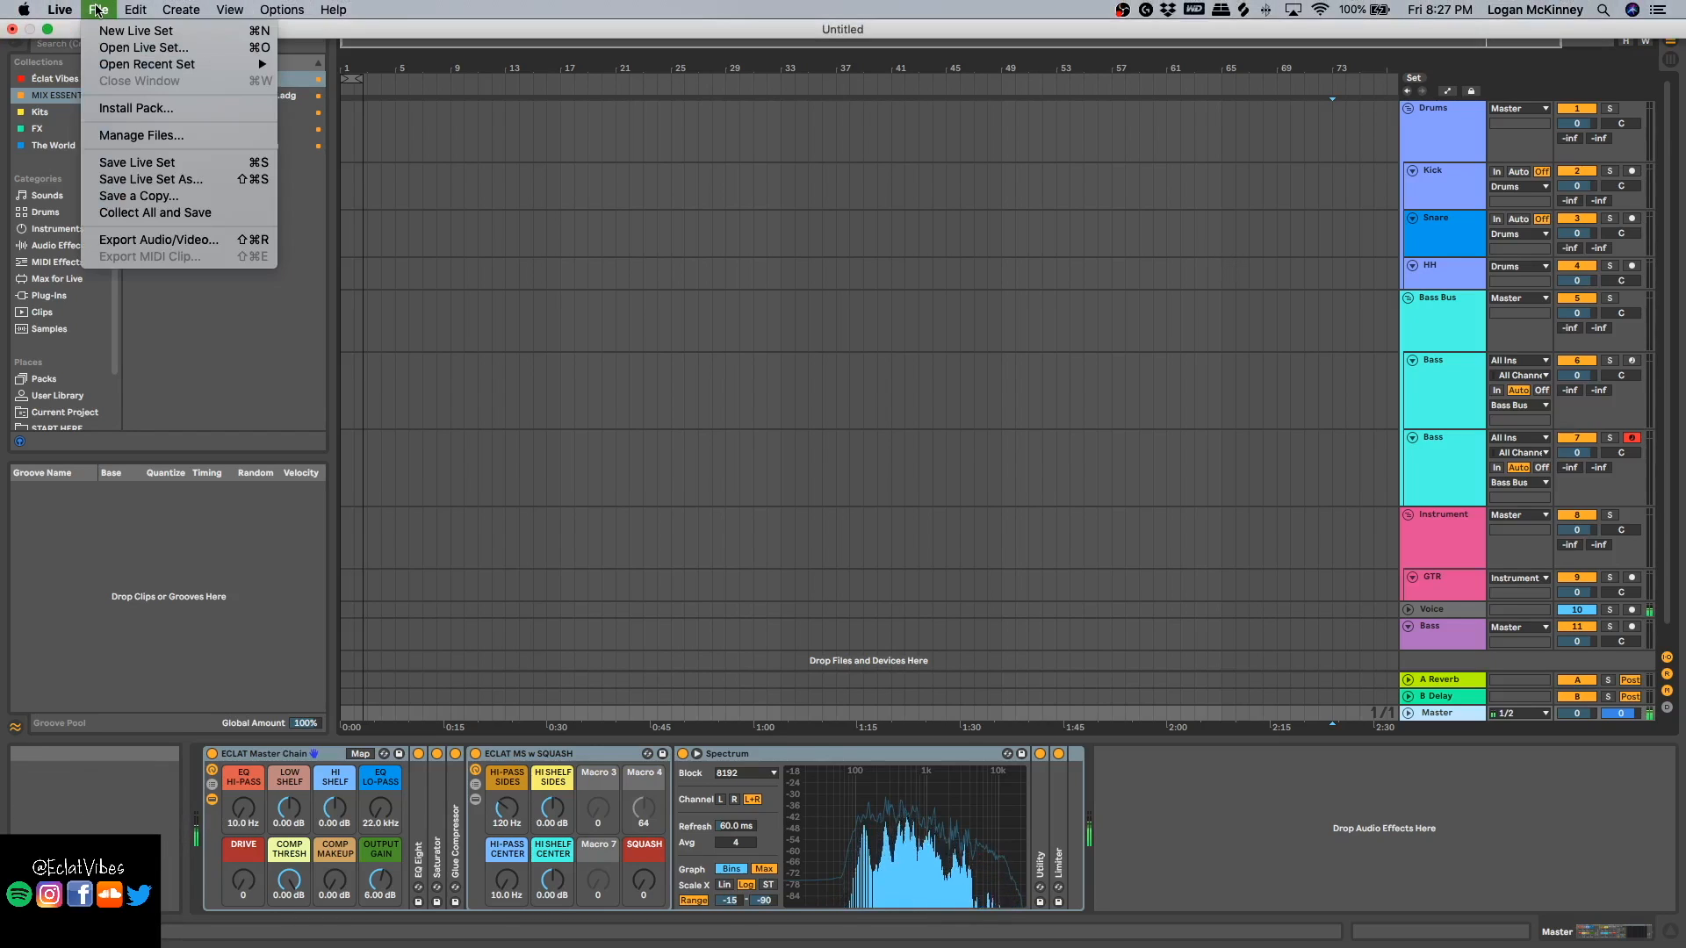
{"action": "left_click", "coordinate": [168, 171]}
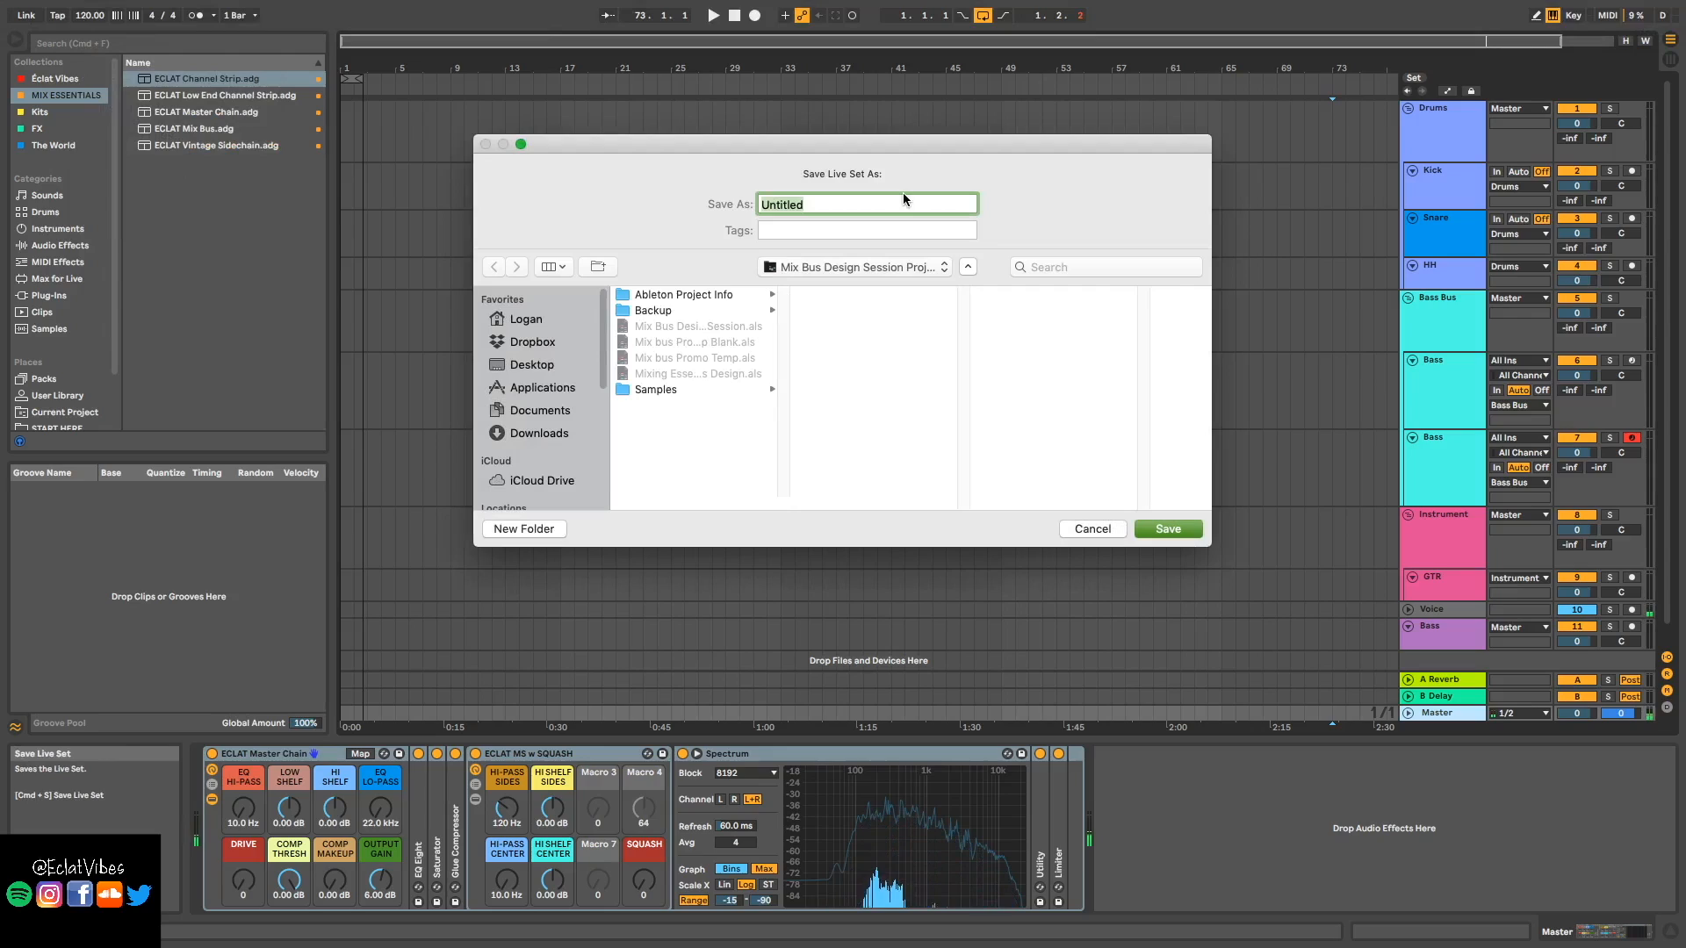
{"action": "type", "text": "Tem"}
{"action": "key", "text": "BackSpace"}
{"action": "key", "text": "BackSpace"}
{"action": "key", "text": "BackSpace"}
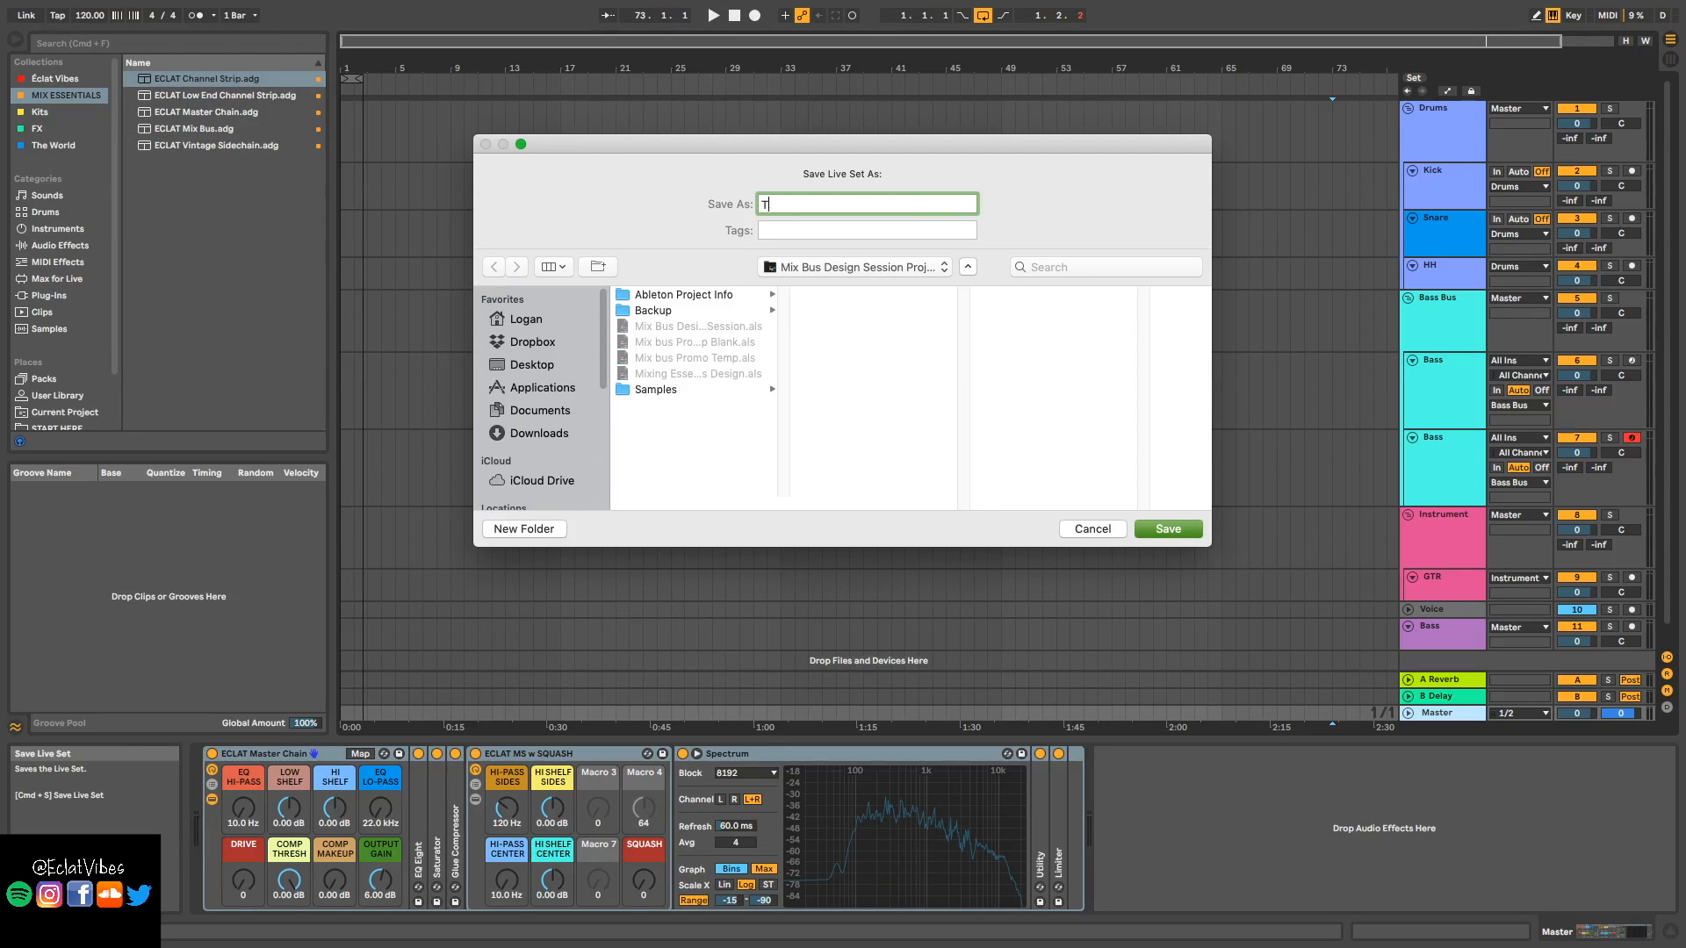
{"action": "type", "text": "Production Template 1"}
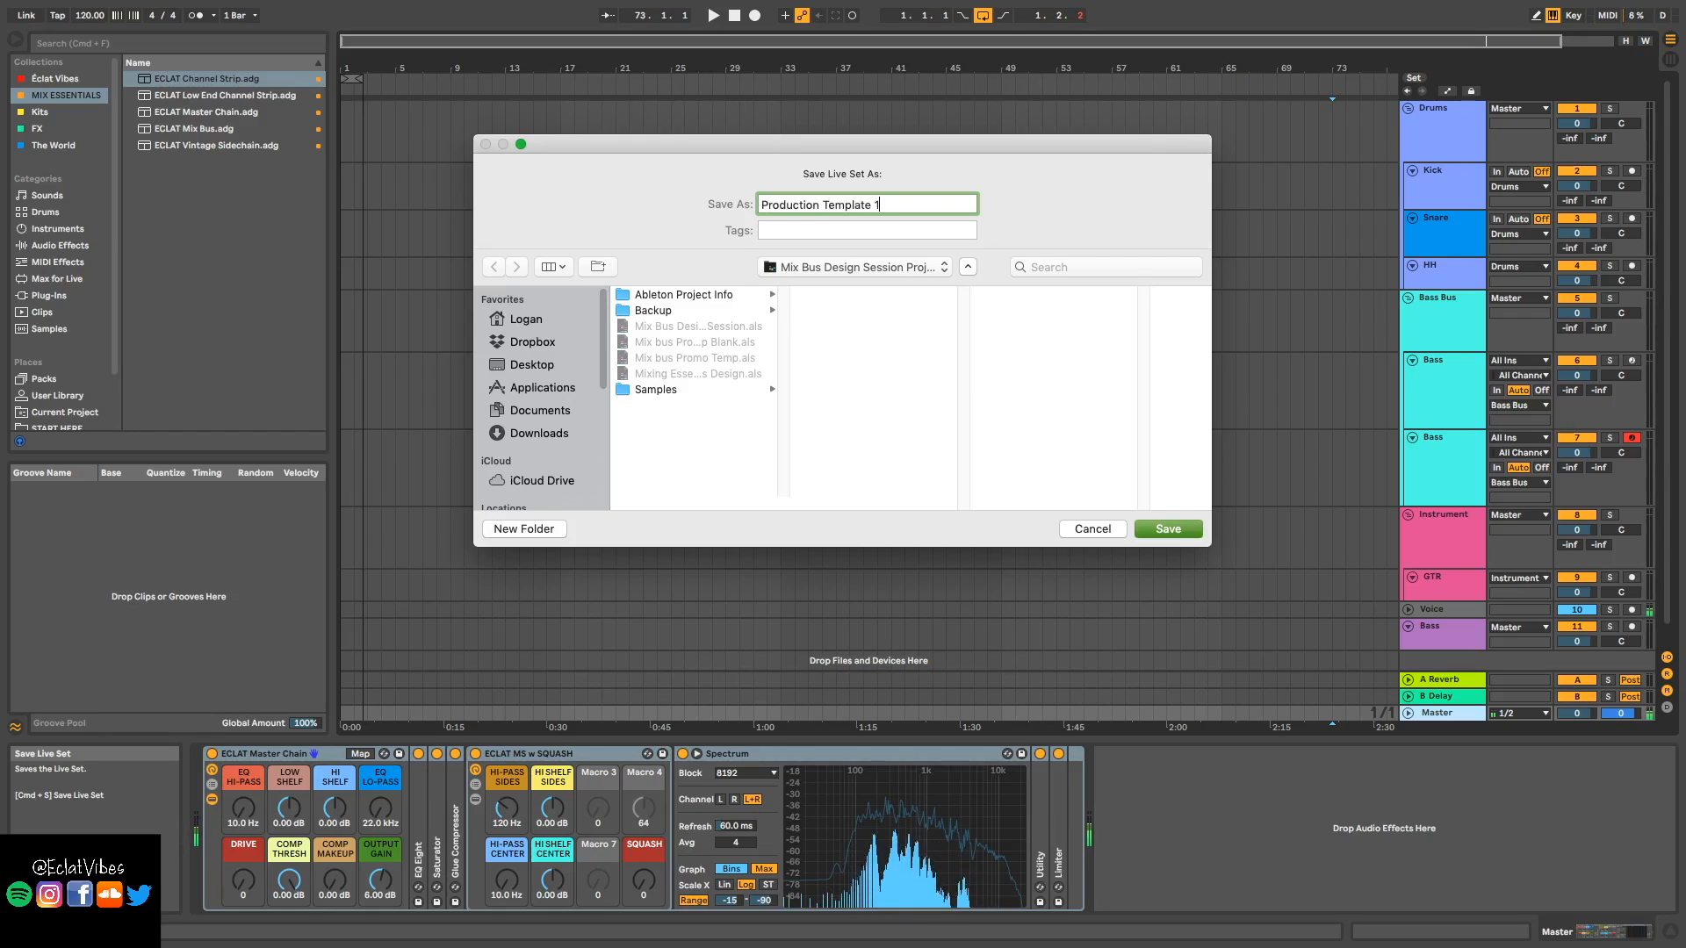
{"action": "left_click", "coordinate": [894, 269]}
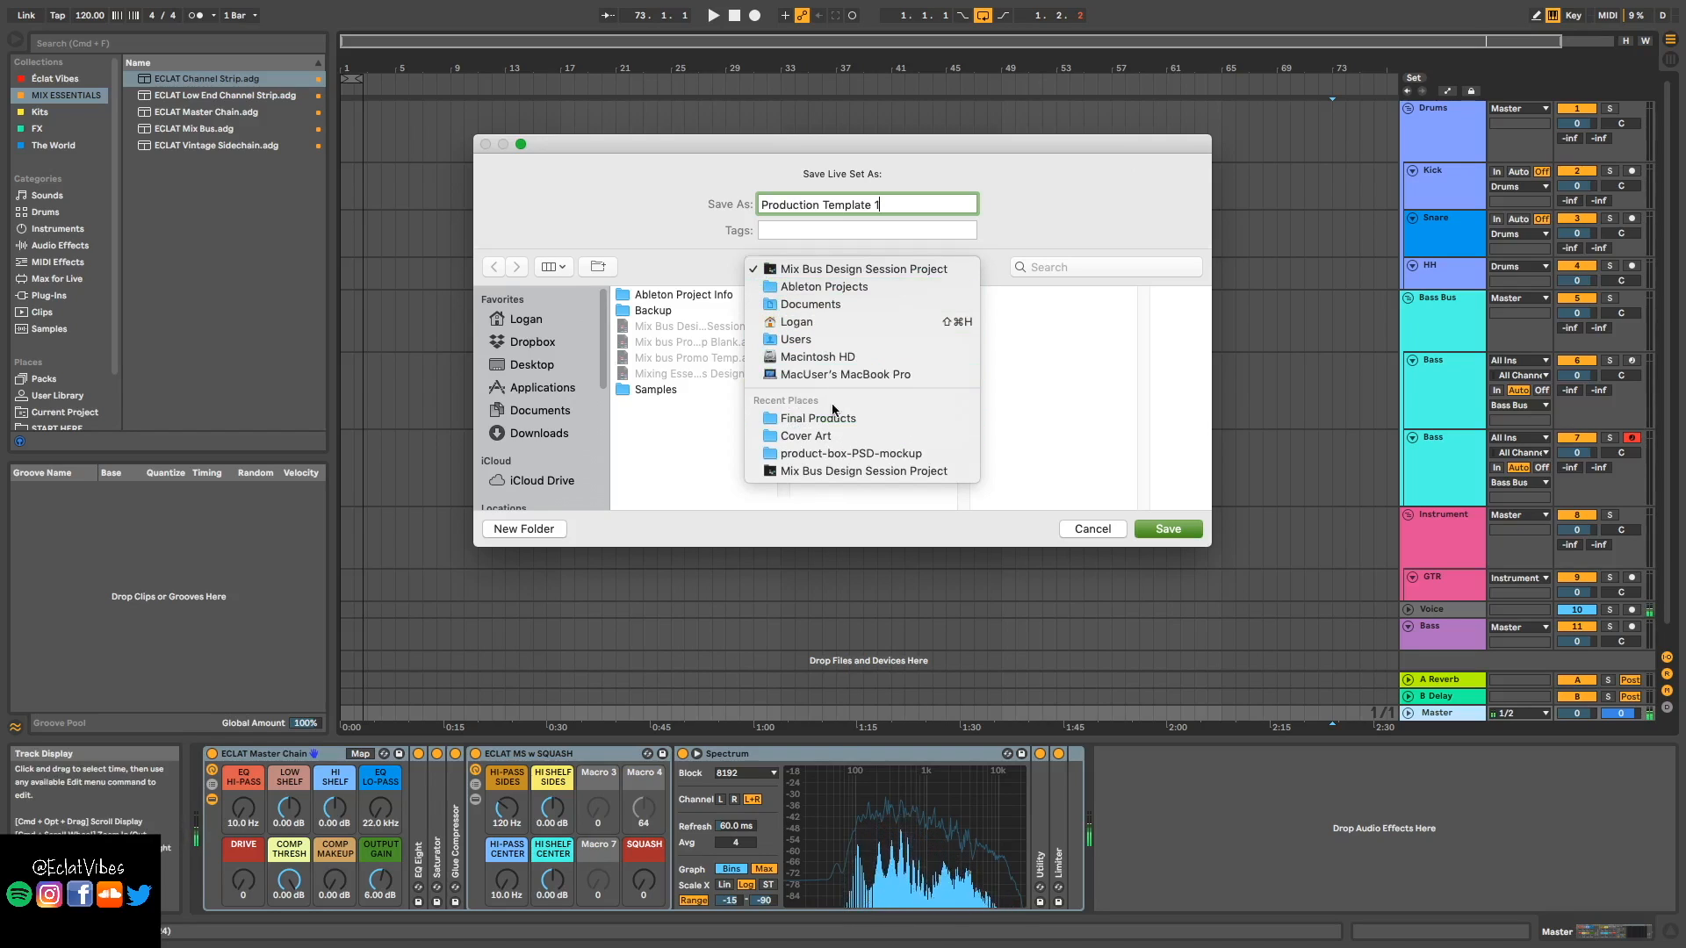
{"action": "left_click", "coordinate": [1186, 361]}
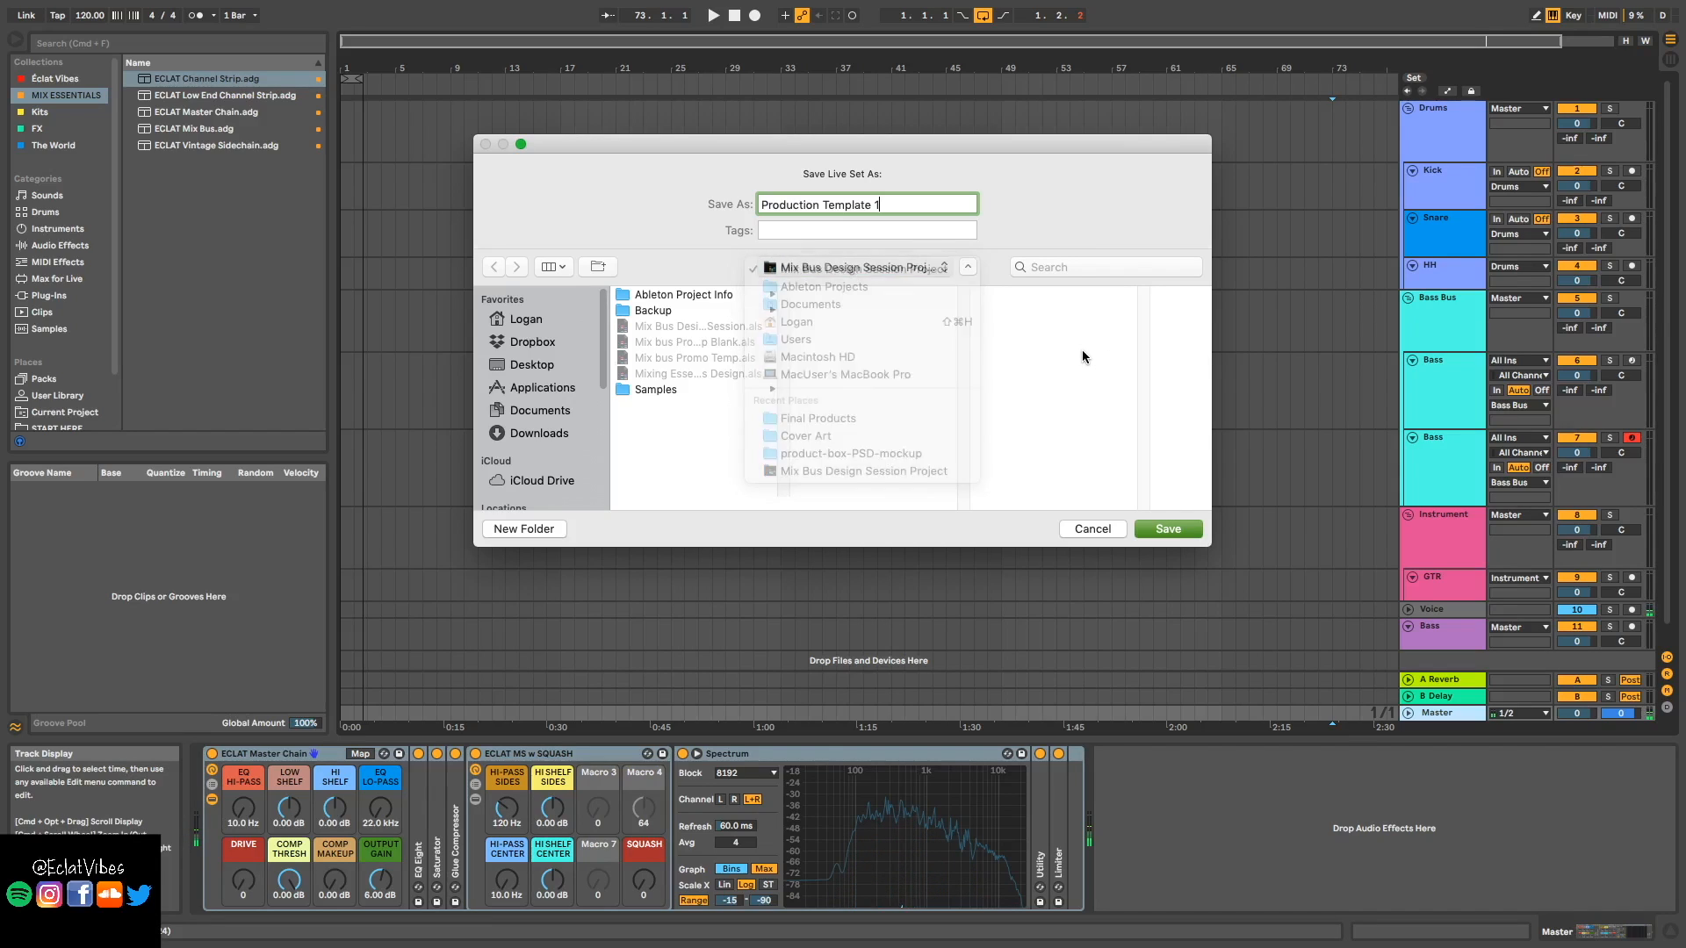
{"action": "left_click", "coordinate": [1089, 528]}
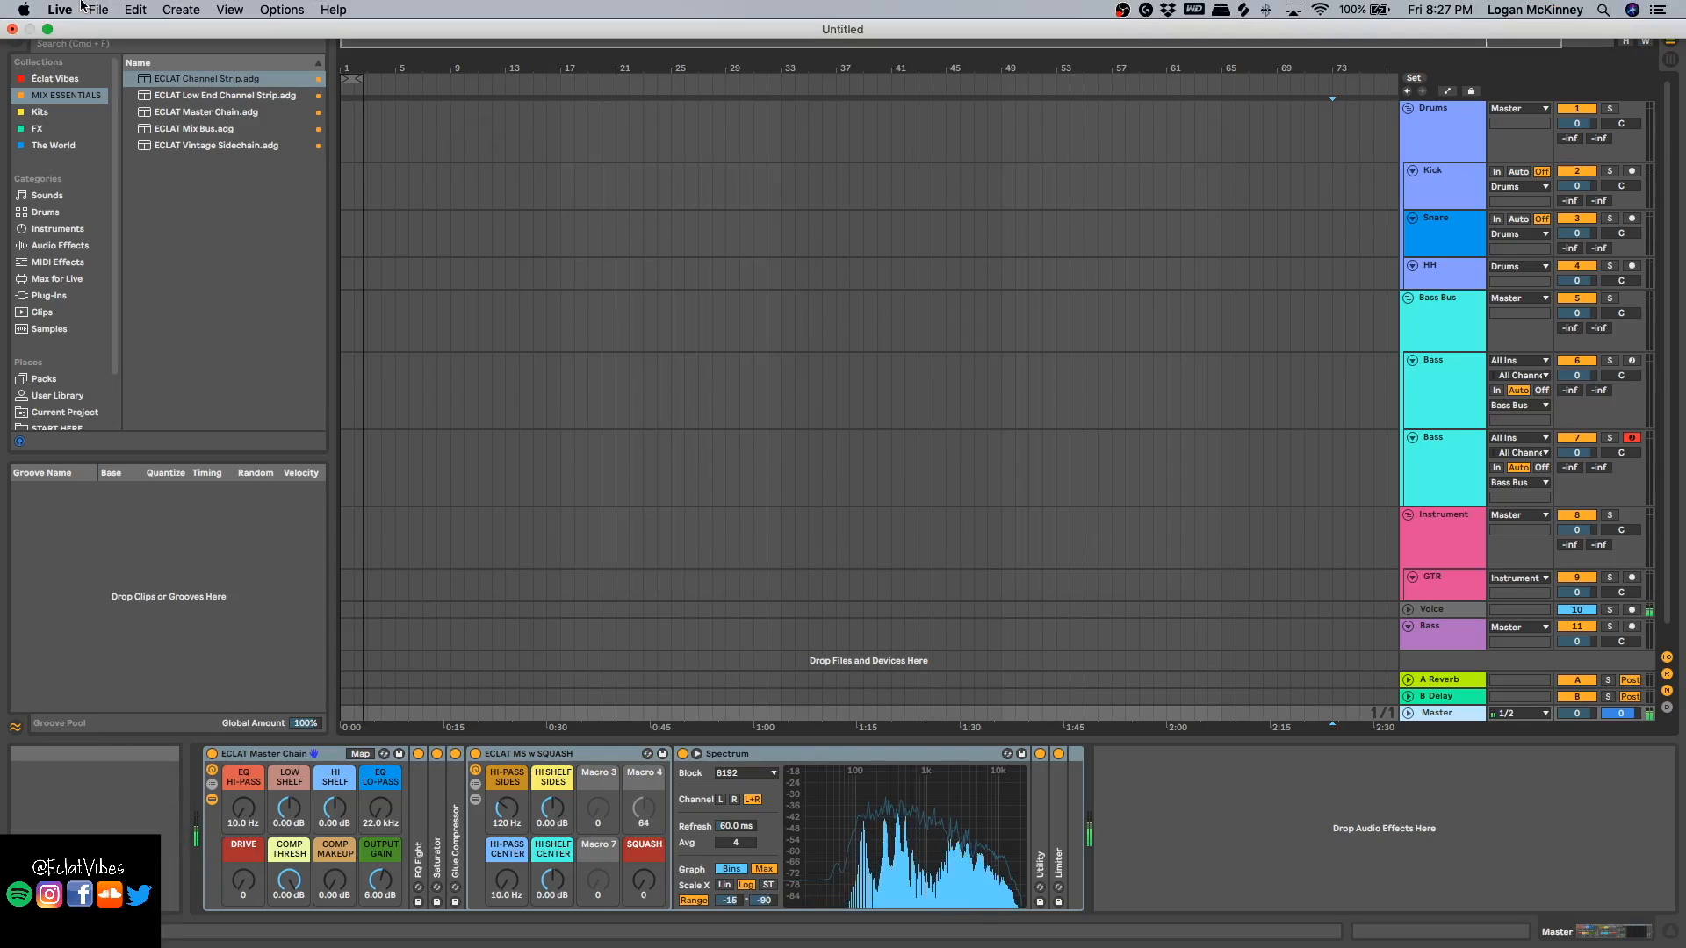
- Start saving the Live Set under a different name, Song 1, and cancel the save
{"action": "left_click", "coordinate": [97, 9]}
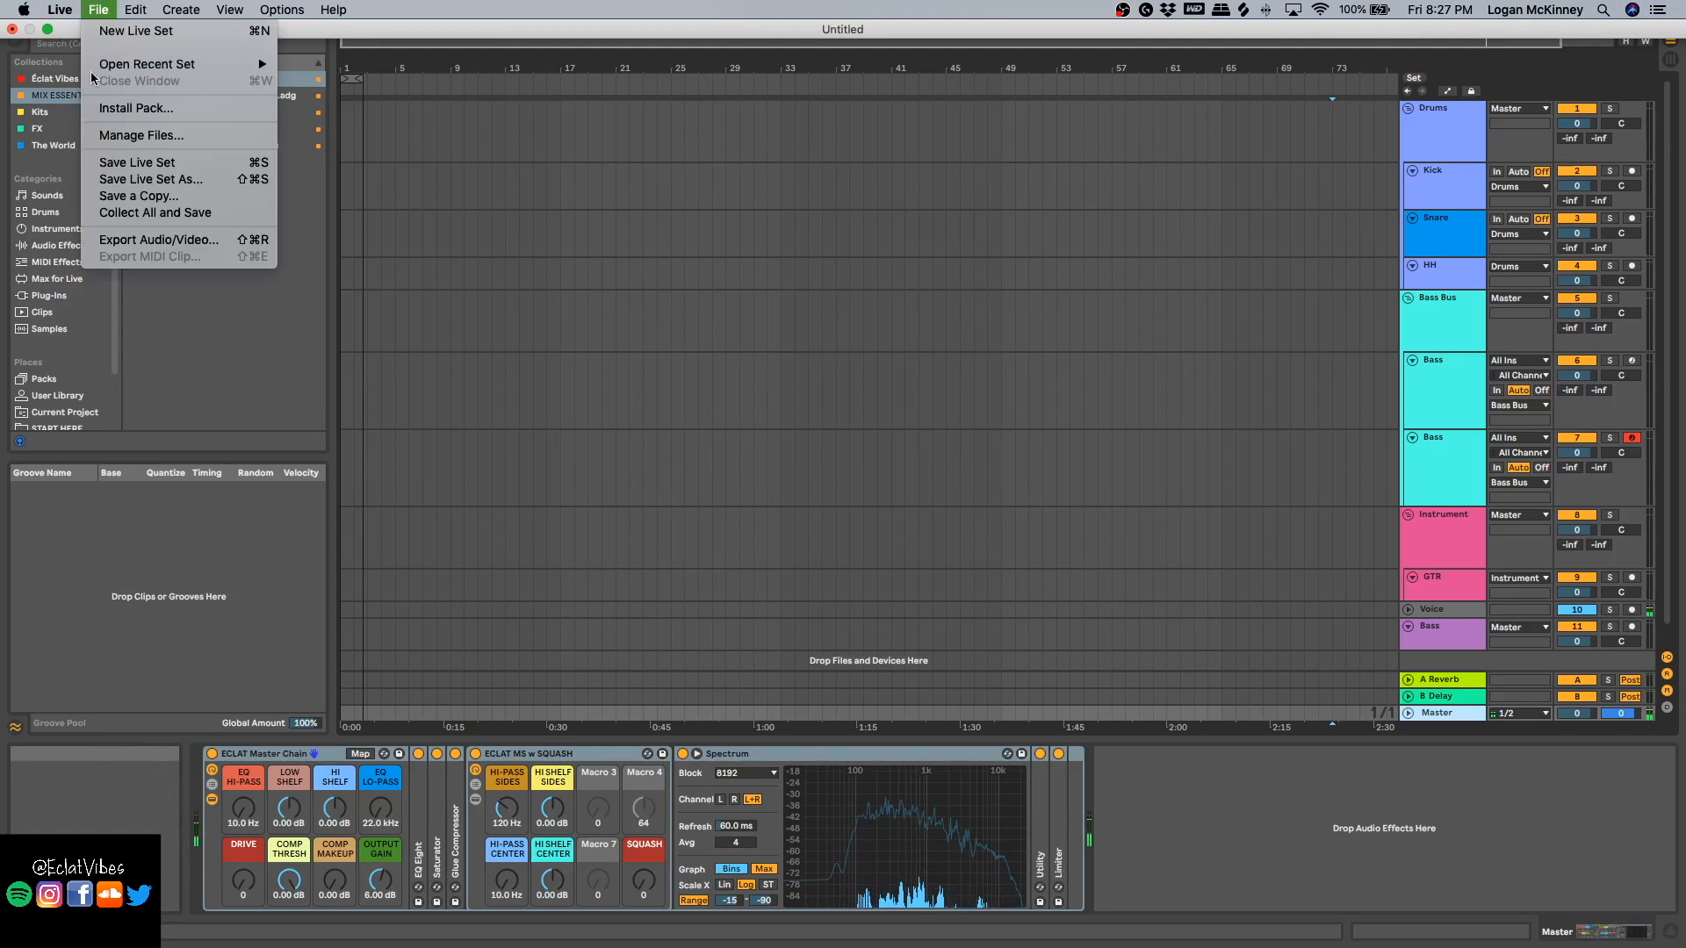
{"action": "left_click", "coordinate": [130, 180]}
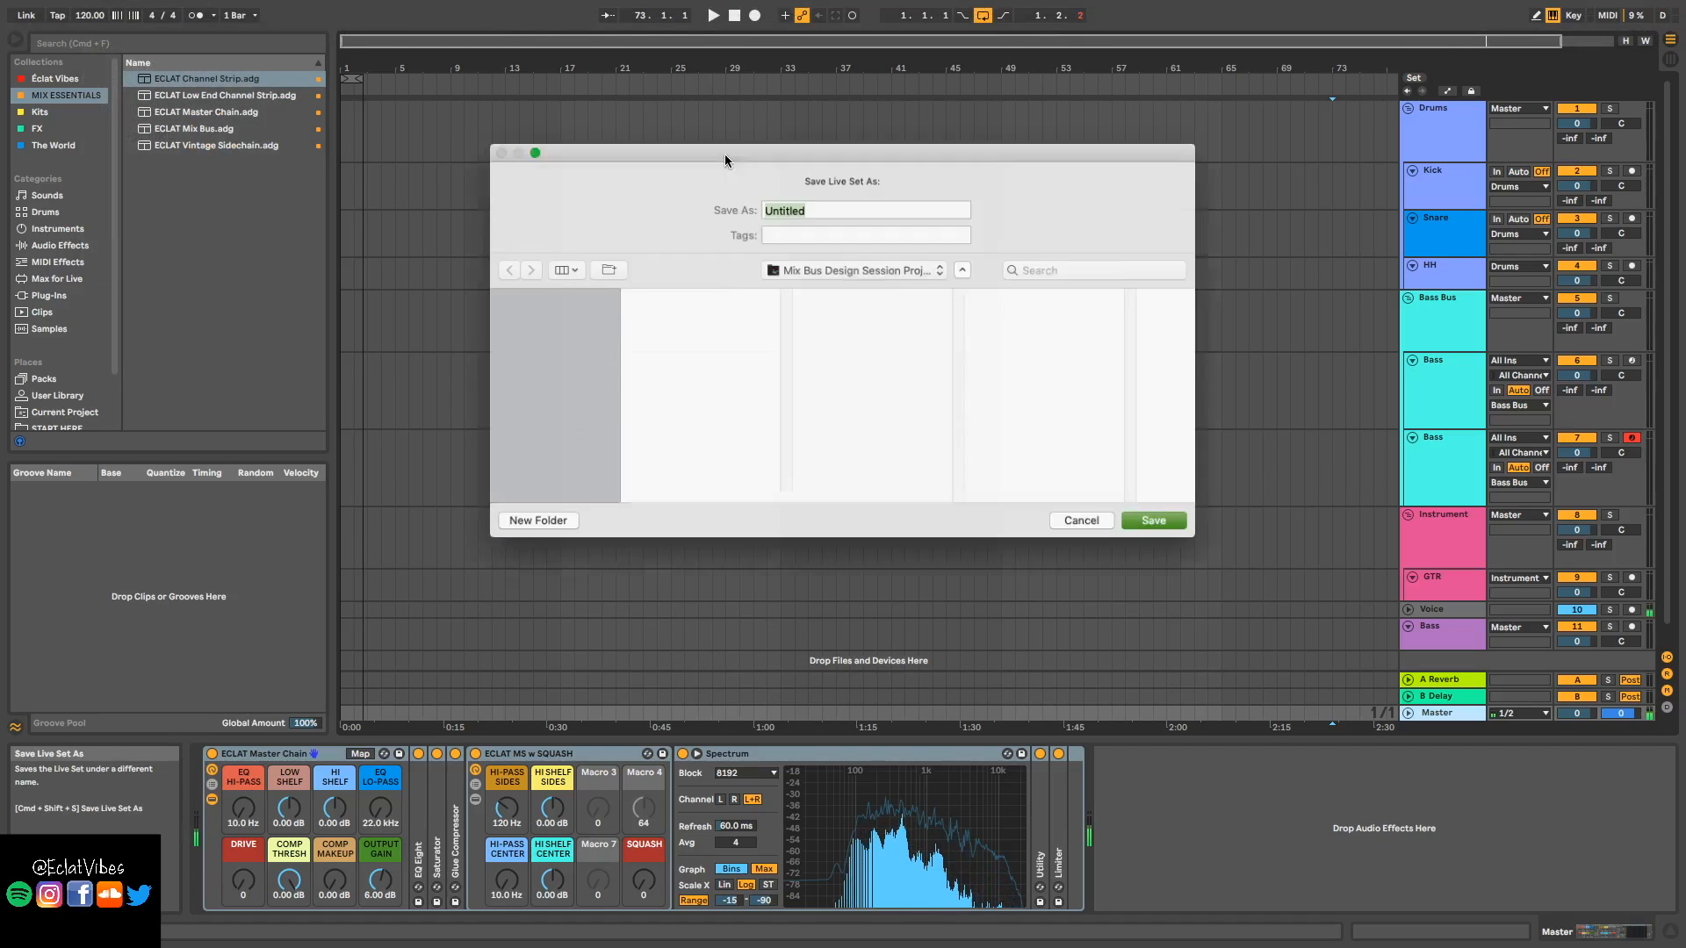
{"action": "type", "text": "Song 1"}
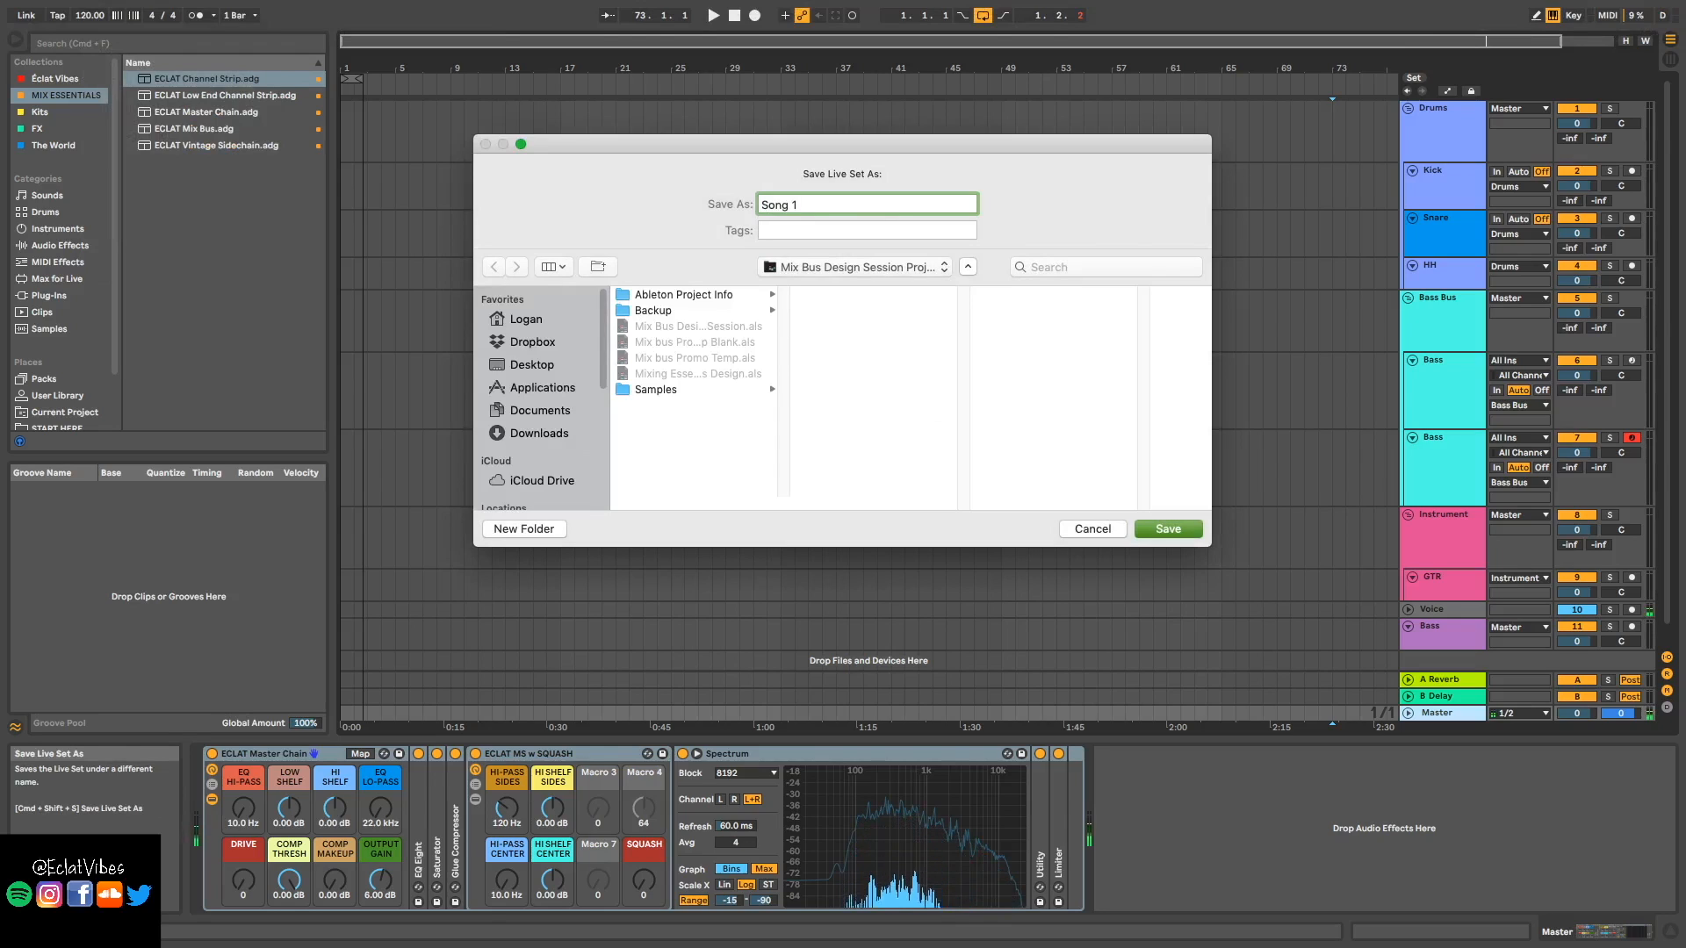
{"action": "left_click", "coordinate": [1092, 528]}
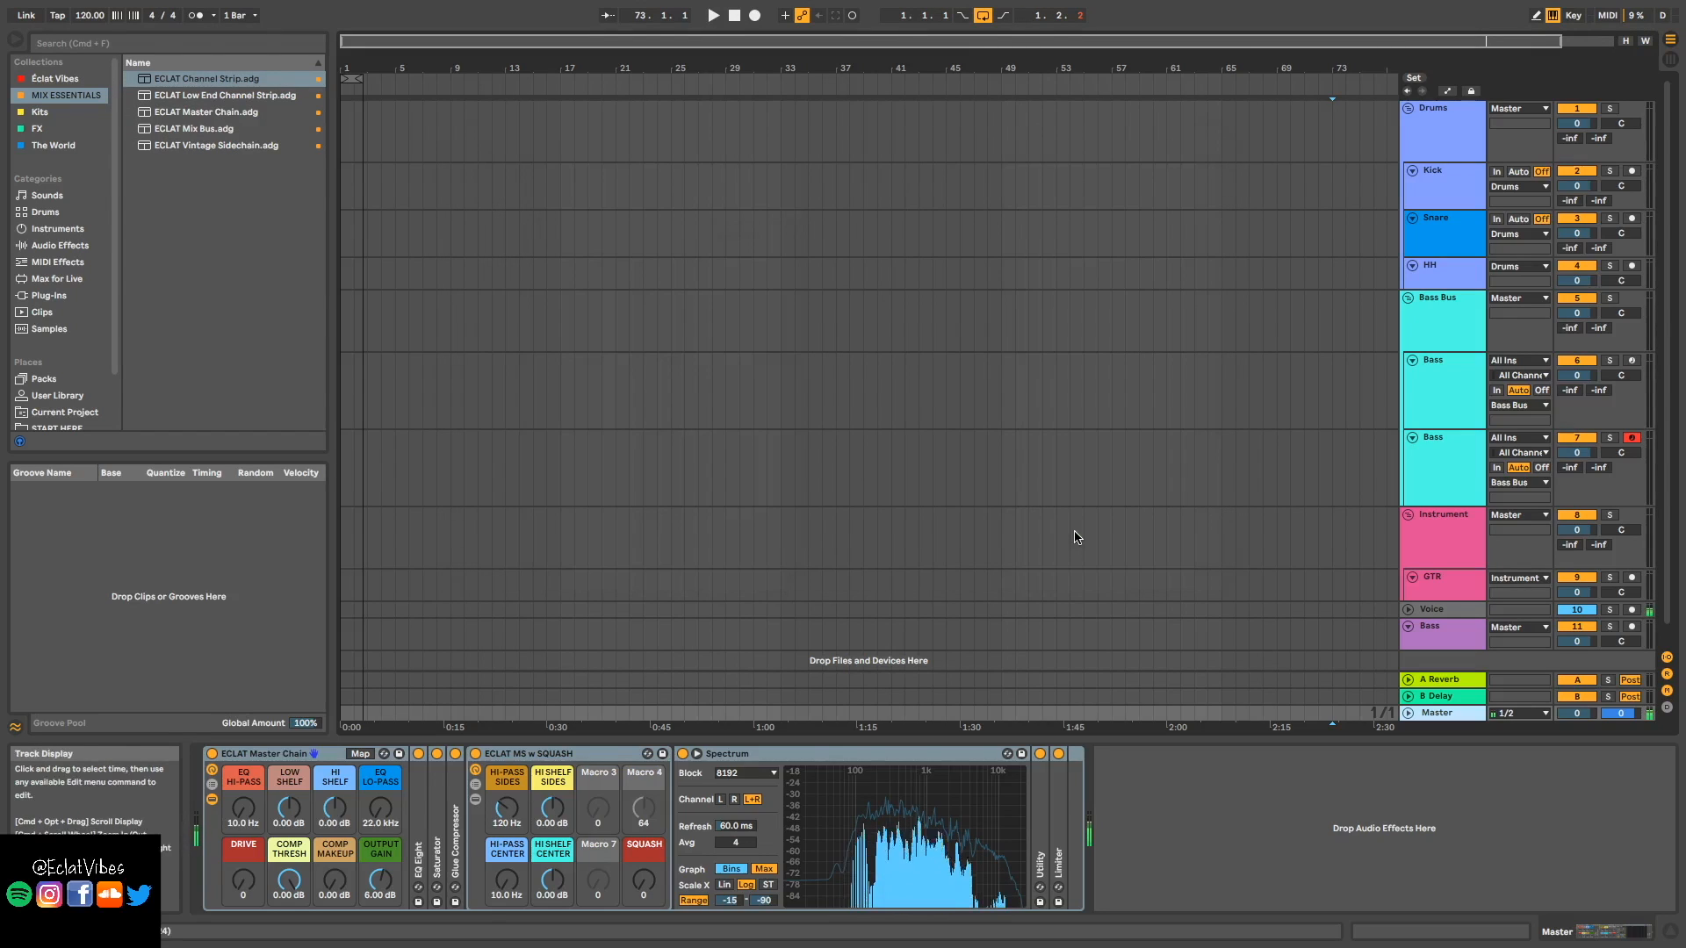